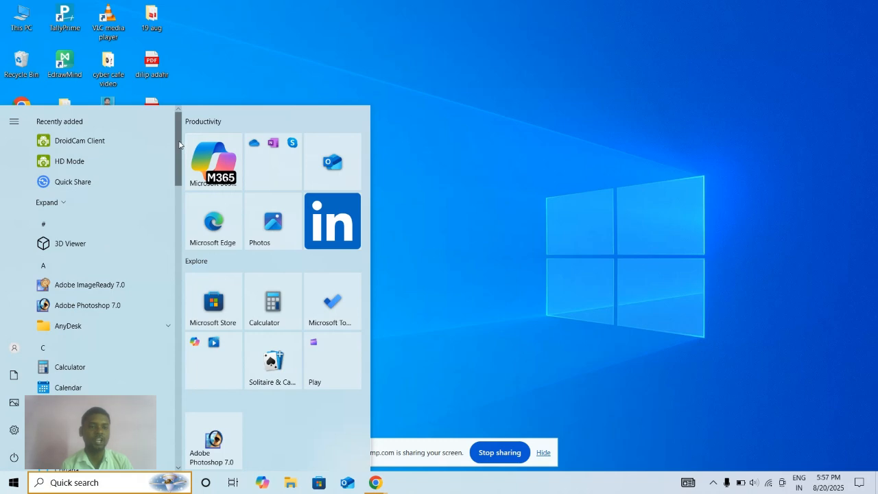
Step: Launch Microsoft Office Word 2007 from the Microsoft Office folder in the Start menu
left_click_drag(182, 145, 187, 281)
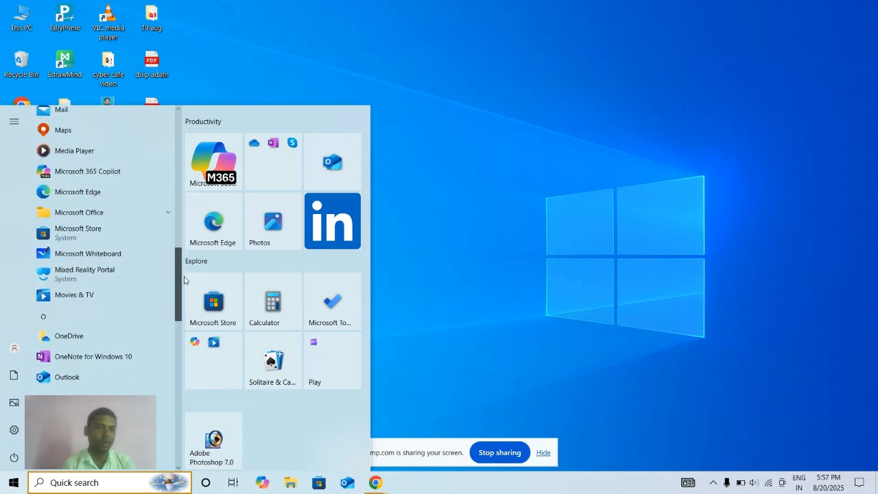
left_click(59, 212)
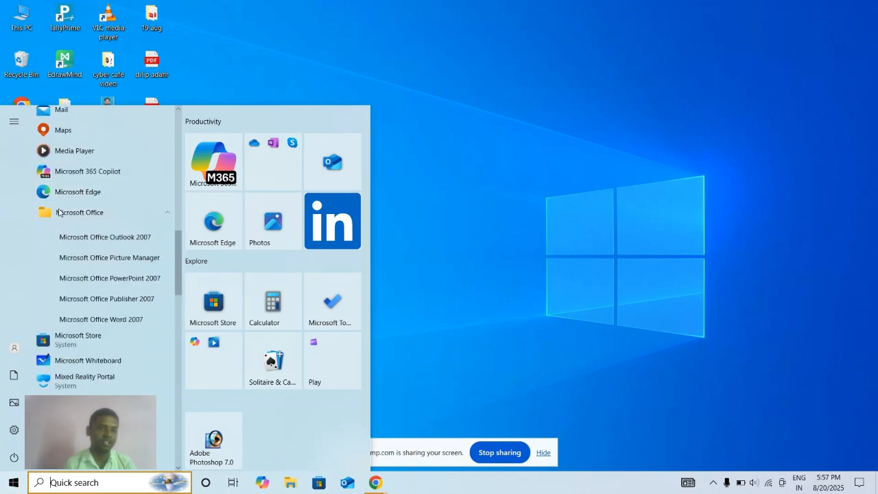
left_click_drag(179, 254, 113, 285)
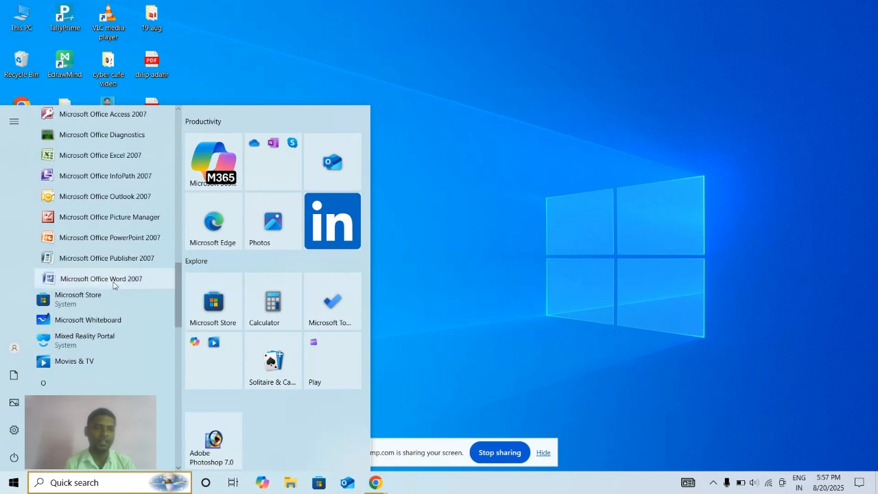
left_click(114, 285)
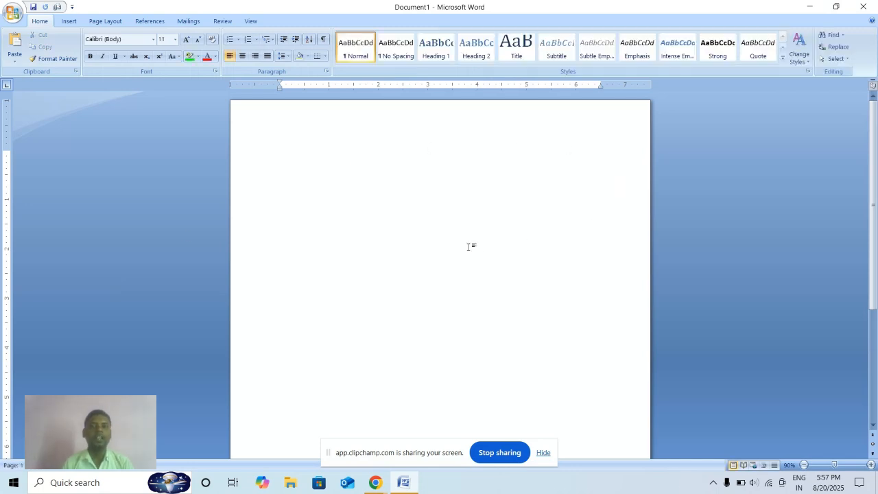
left_click(3, 5)
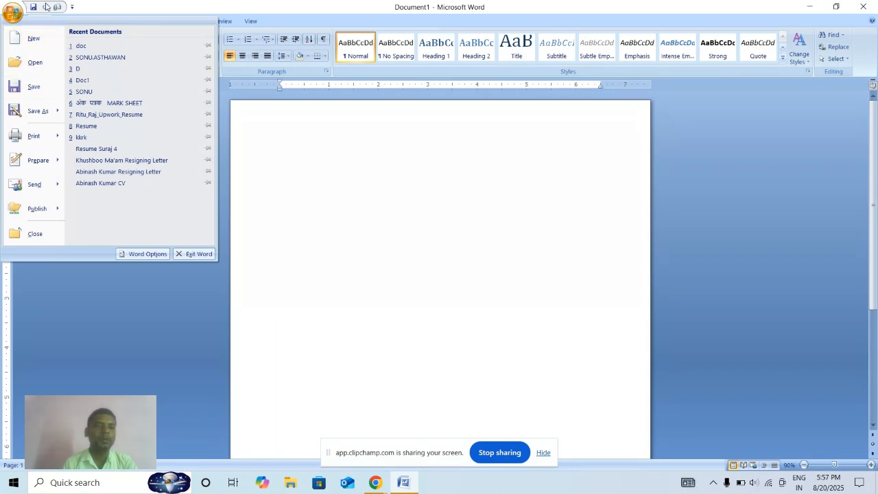
mouse_move(43, 173)
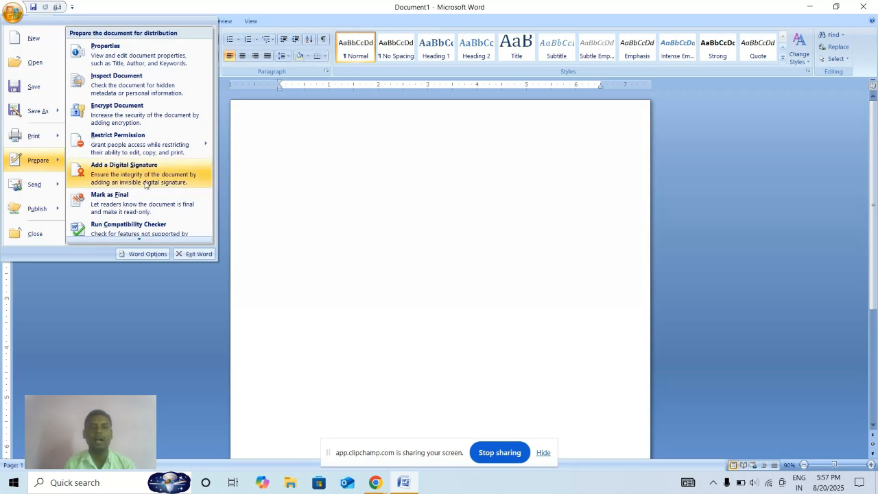
left_click(292, 197)
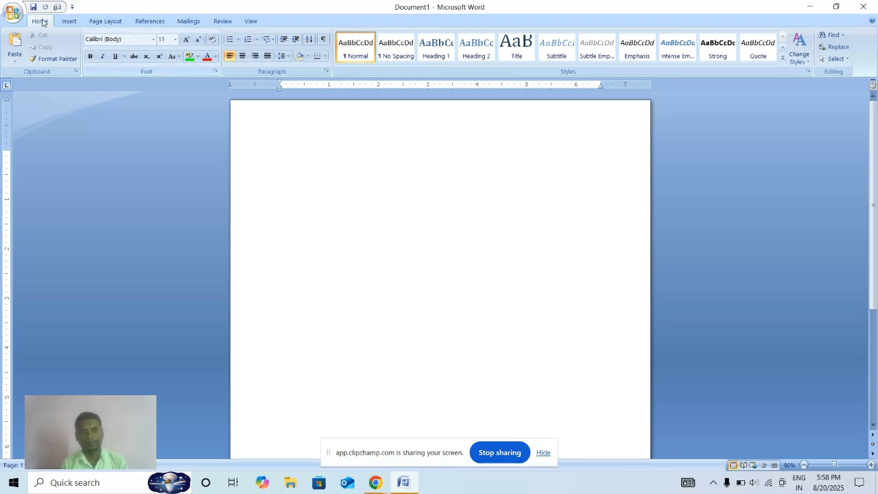
left_click(23, 63)
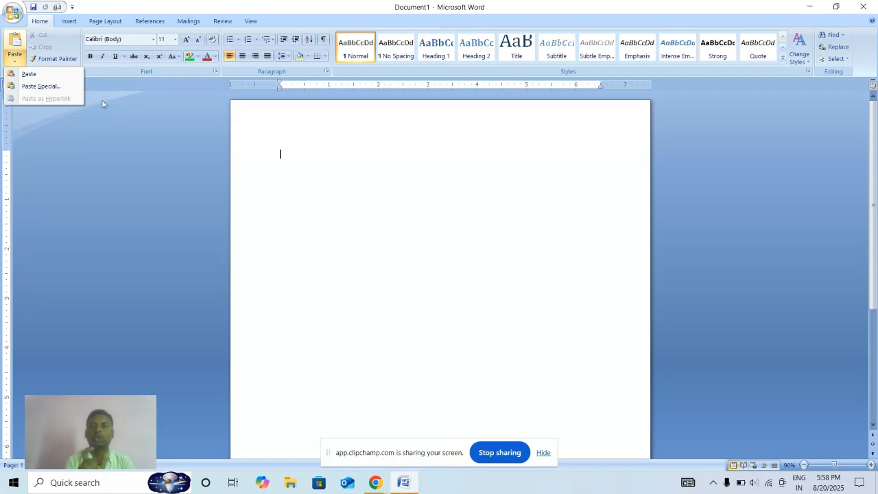
left_click(123, 137)
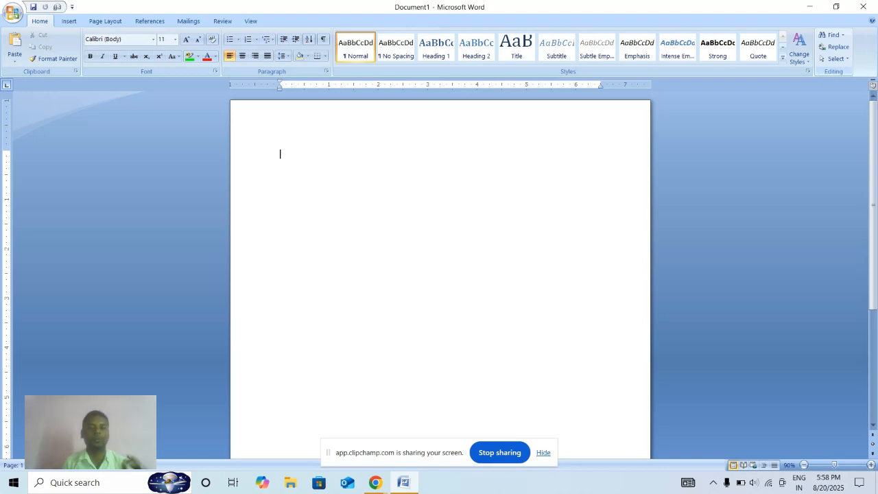
Step: Generate three sample paragraphs with =rand() and select the first paragraph
type("=")
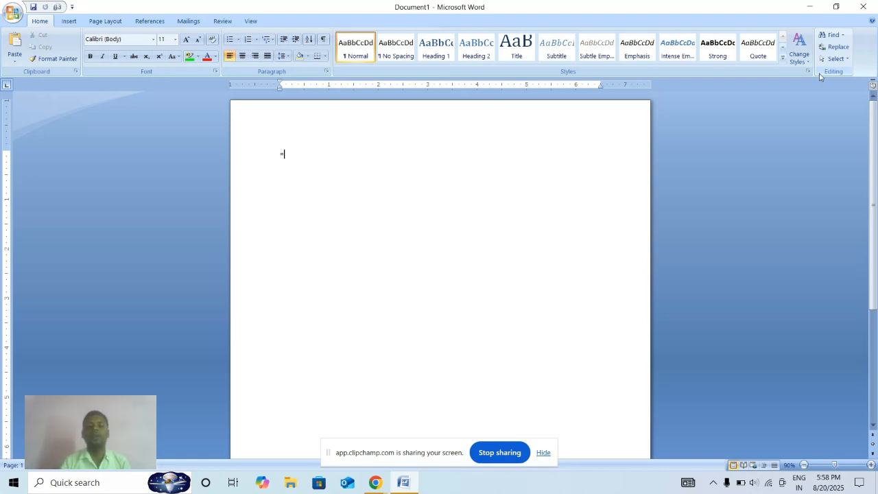
type("rand")
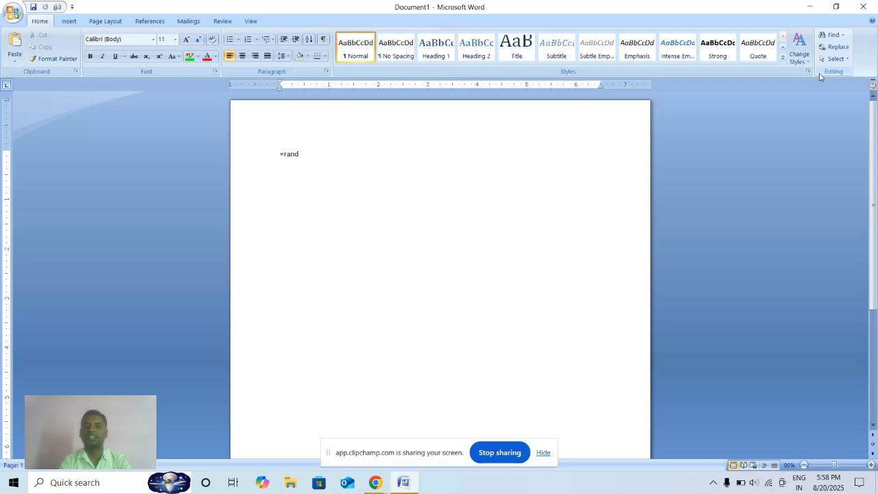
type("()")
key("Return")
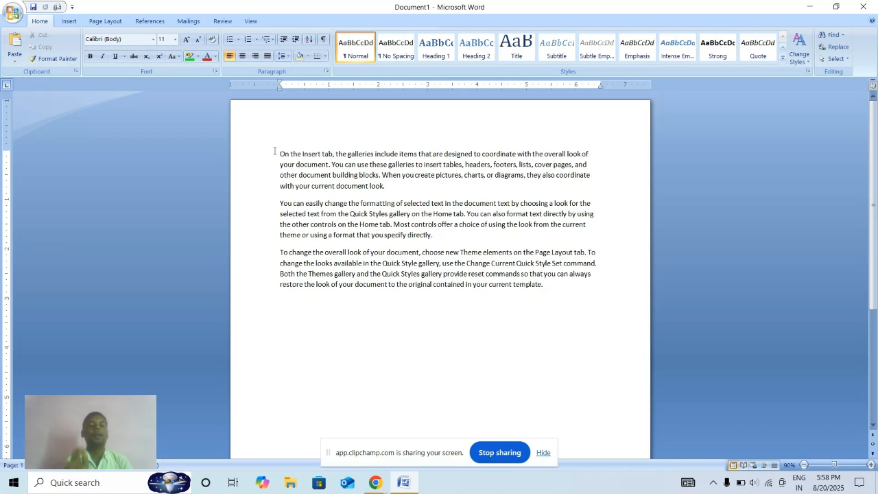
left_click_drag(274, 151, 433, 197)
key("ctrl+c")
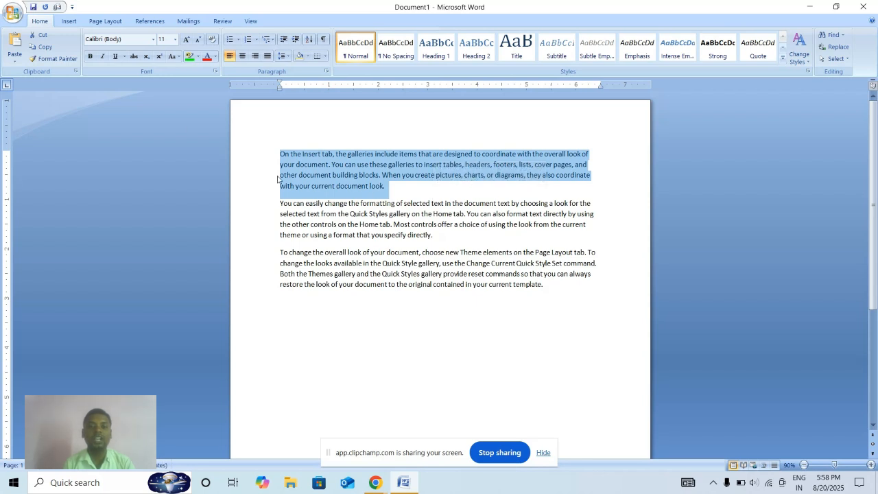
Step: Cut the first paragraph and paste it on the empty line below the third
left_click(37, 37)
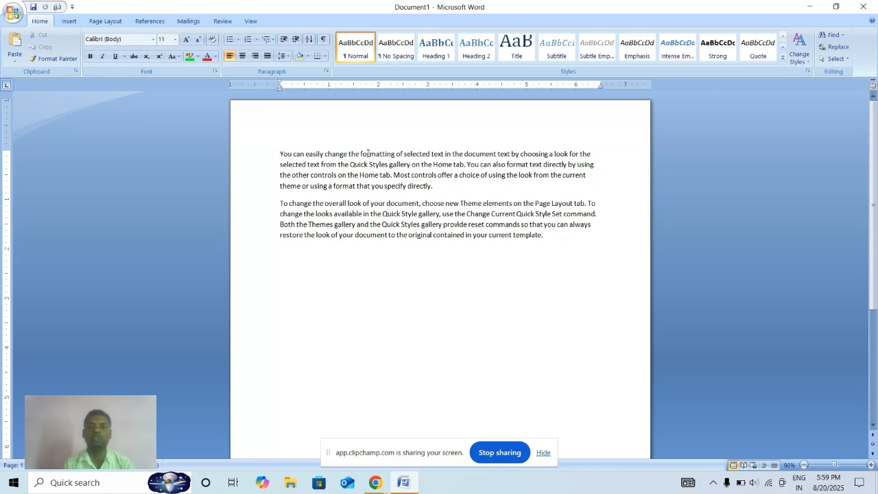
left_click(322, 298)
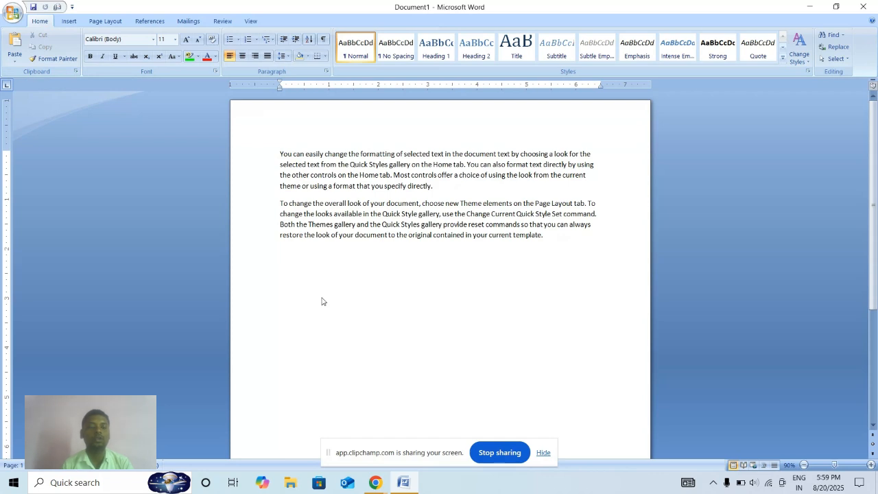
left_click(15, 42)
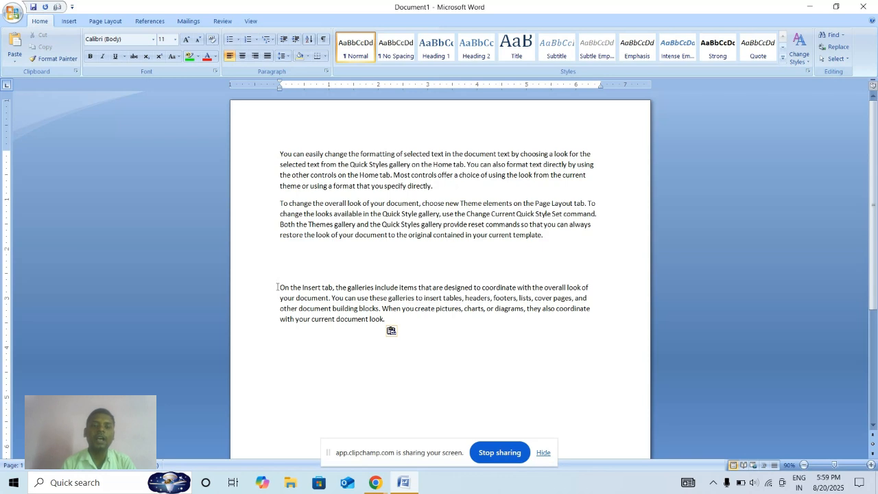
Step: Copy the moved Insert-tab paragraph and paste a duplicate at the document start
left_click_drag(278, 284, 408, 323)
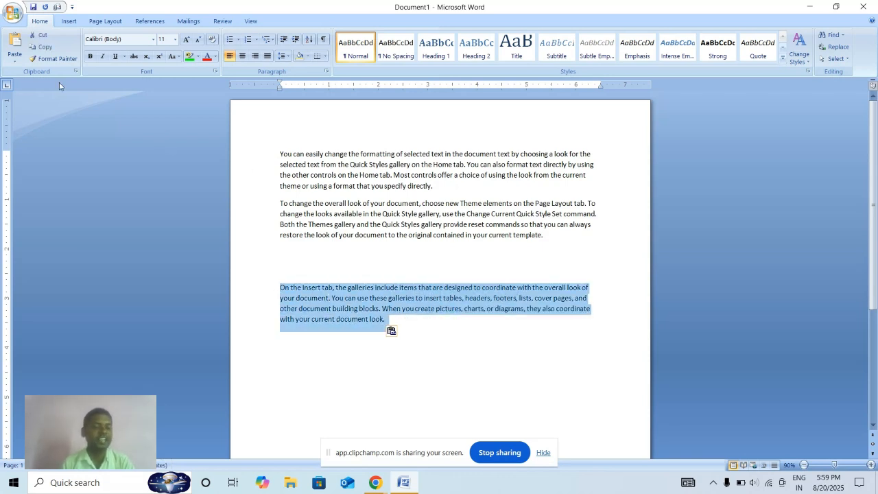
left_click(39, 47)
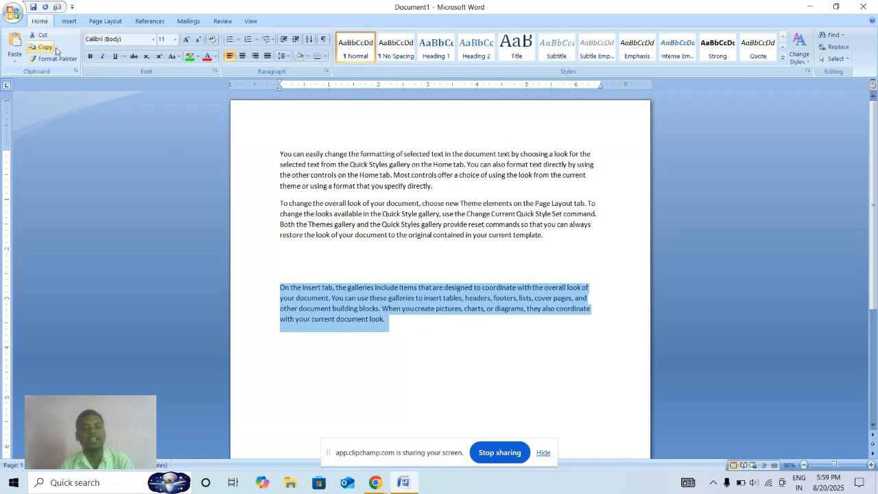
left_click(277, 154)
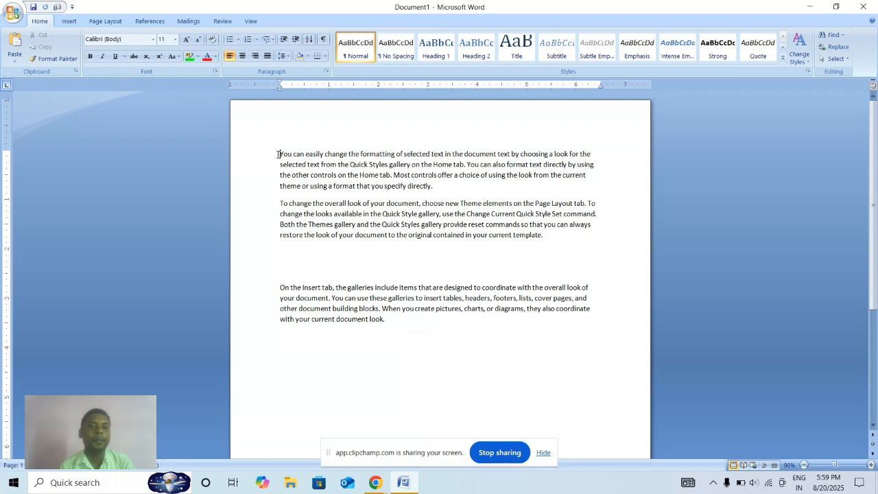
left_click(11, 41)
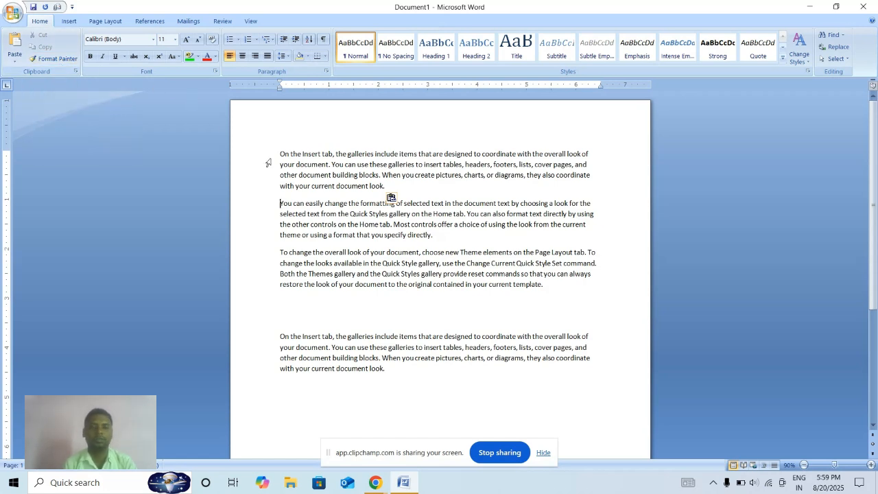
Step: Set the first two paragraphs in the Algerian font
left_click_drag(279, 153, 499, 238)
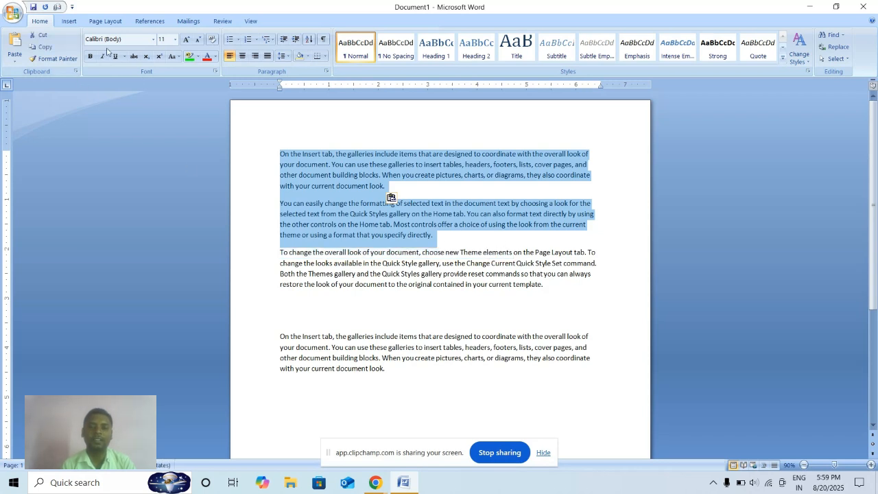
left_click(152, 40)
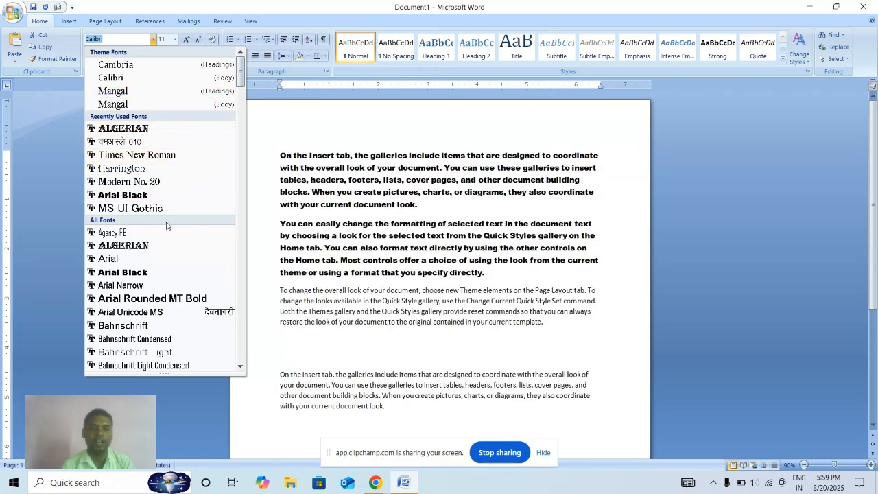
left_click(166, 246)
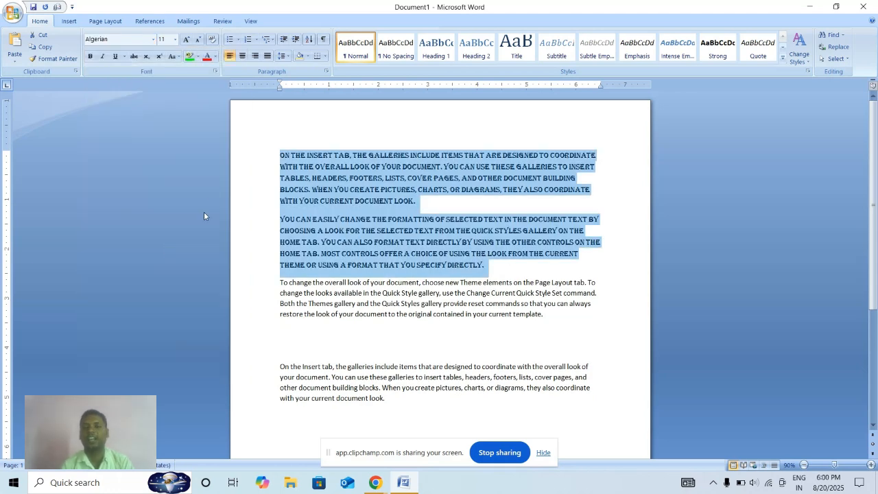
Step: Size the two paragraphs at 12, grow them to 18, then shrink them down to 7
left_click(175, 40)
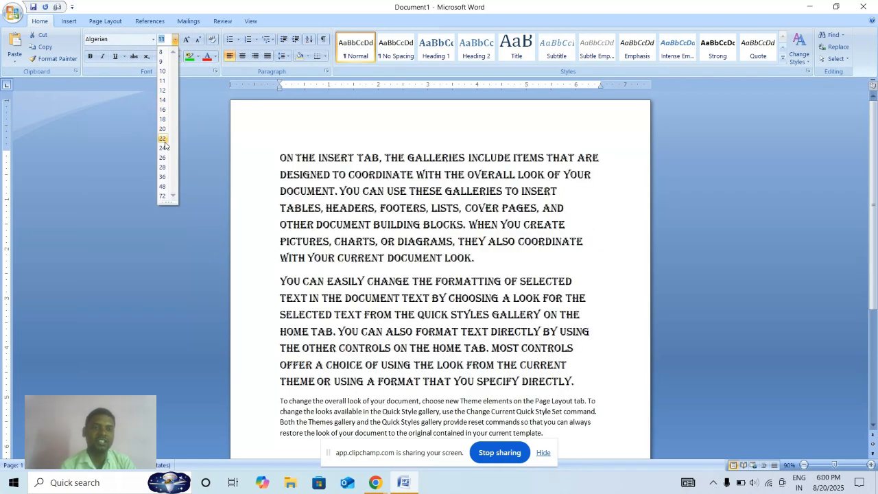
left_click(160, 93)
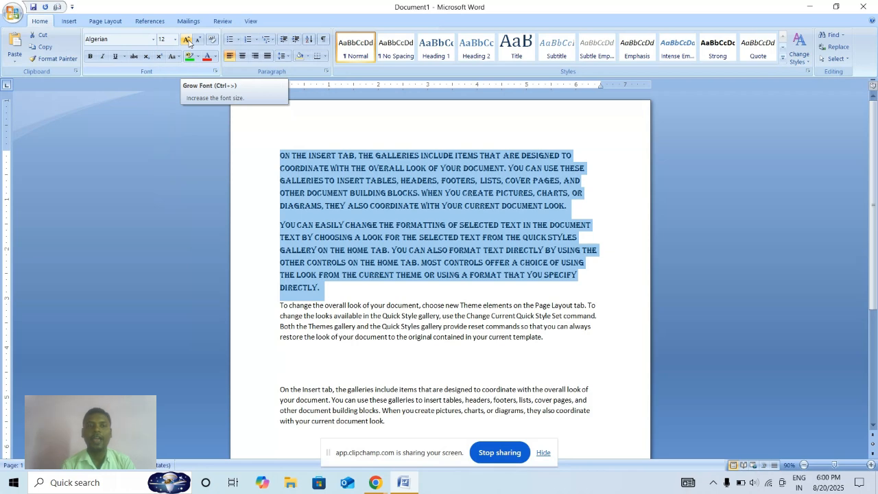
left_click(186, 39)
left_click(188, 39)
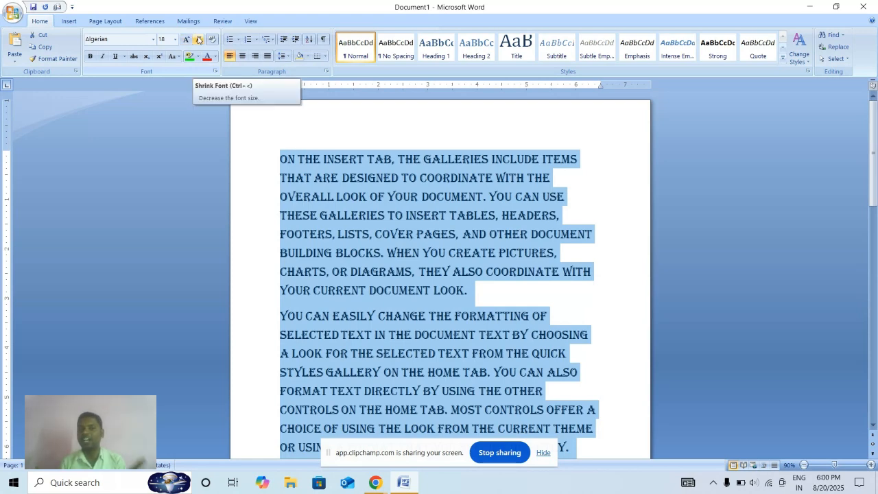
left_click(199, 40)
left_click(198, 40)
left_click(199, 40)
left_click(198, 40)
left_click(198, 40)
left_click(198, 40)
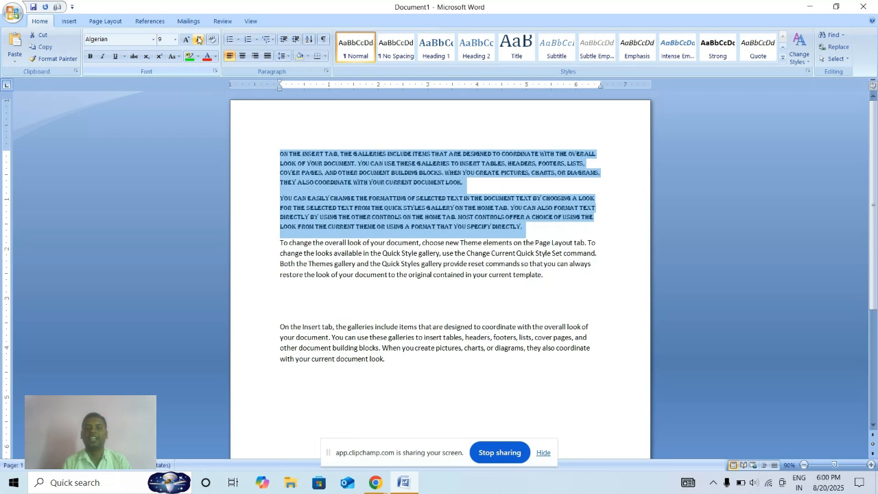
left_click(199, 40)
left_click(198, 39)
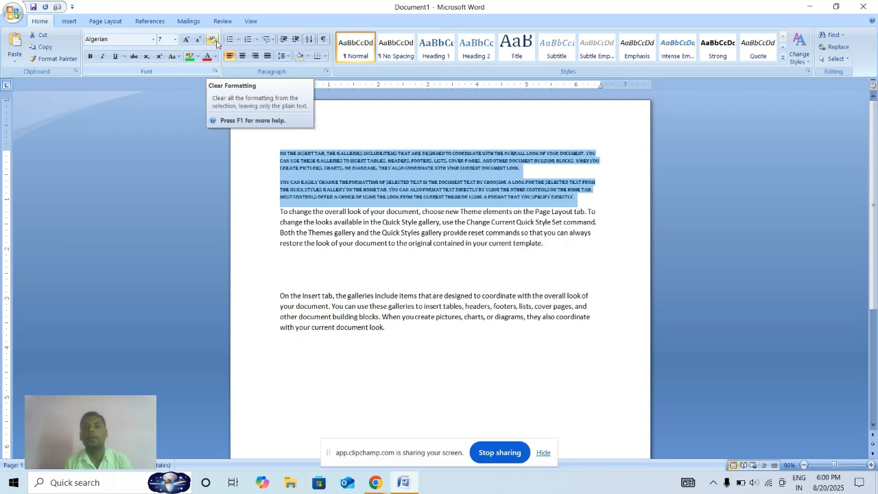
Step: Clear the two paragraphs' formatting, try bold and italic, then turn both off again
left_click(213, 40)
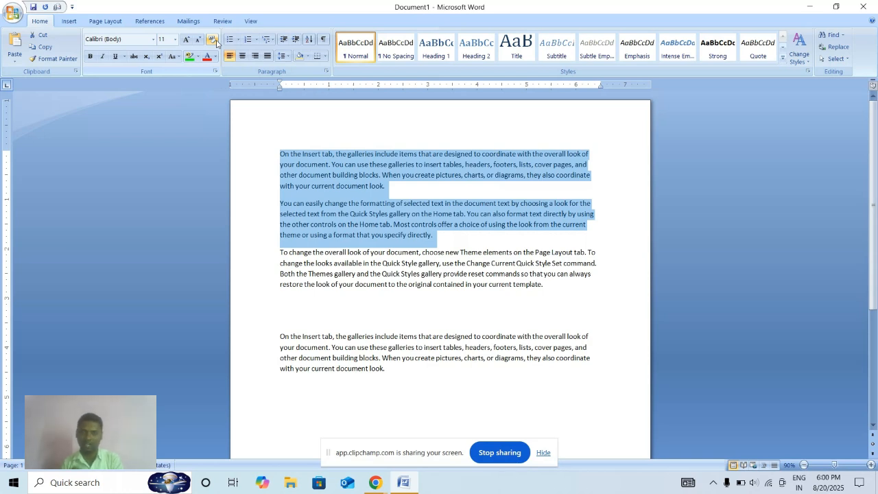
left_click(89, 57)
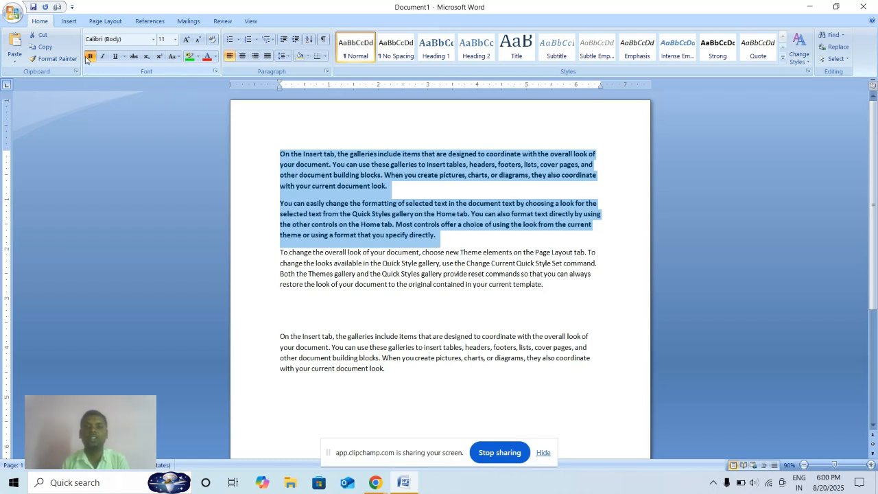
left_click(100, 59)
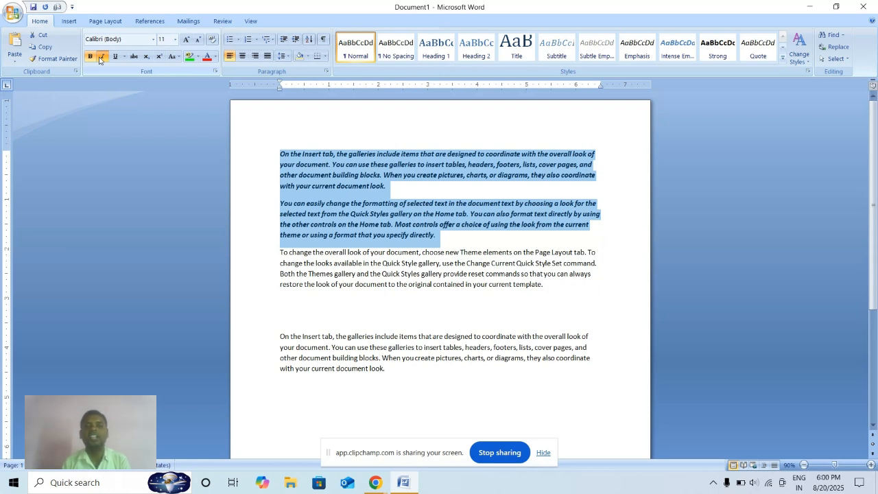
left_click(99, 57)
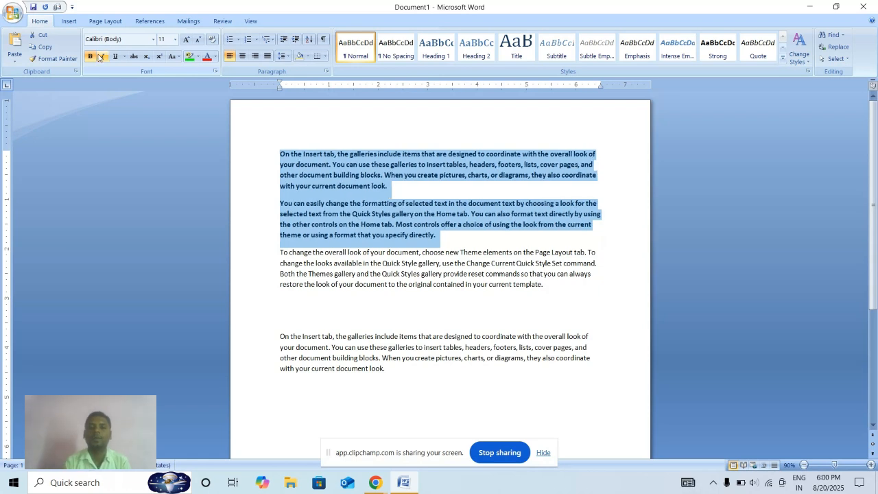
left_click(90, 58)
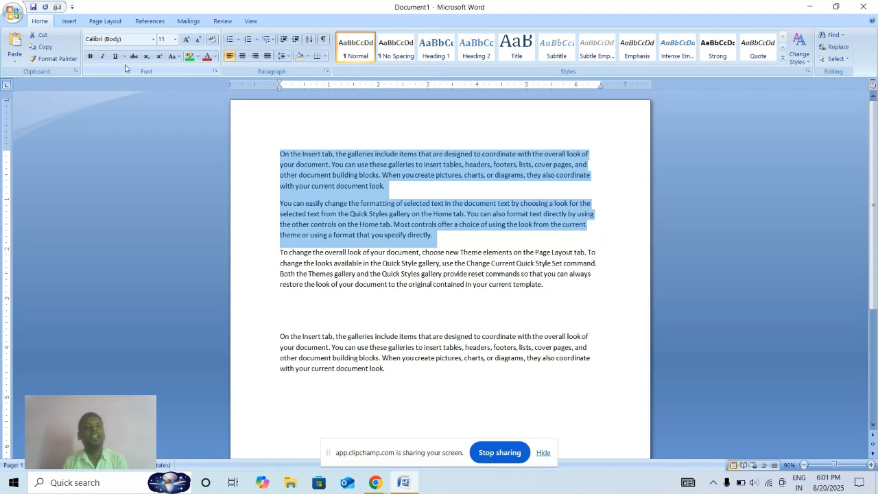
left_click(398, 153)
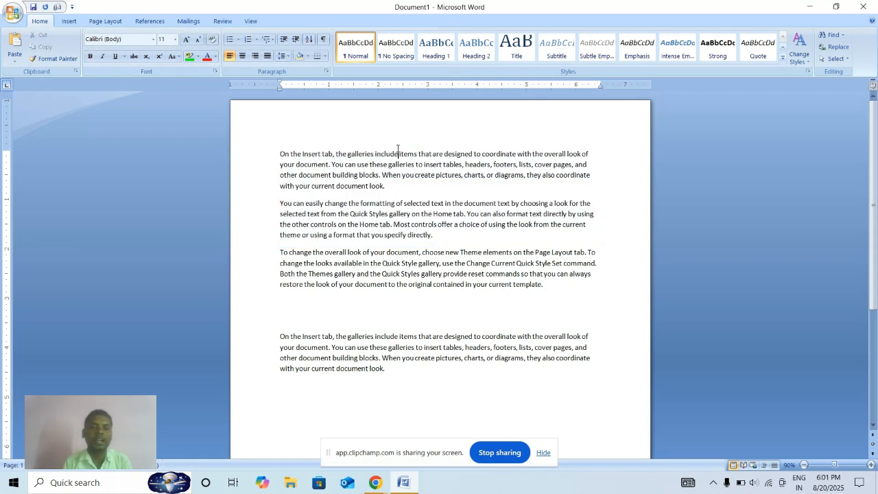
Step: Try underline, red underline and strikethrough on the first paragraph, removing each afterwards
left_click_drag(264, 159, 357, 194)
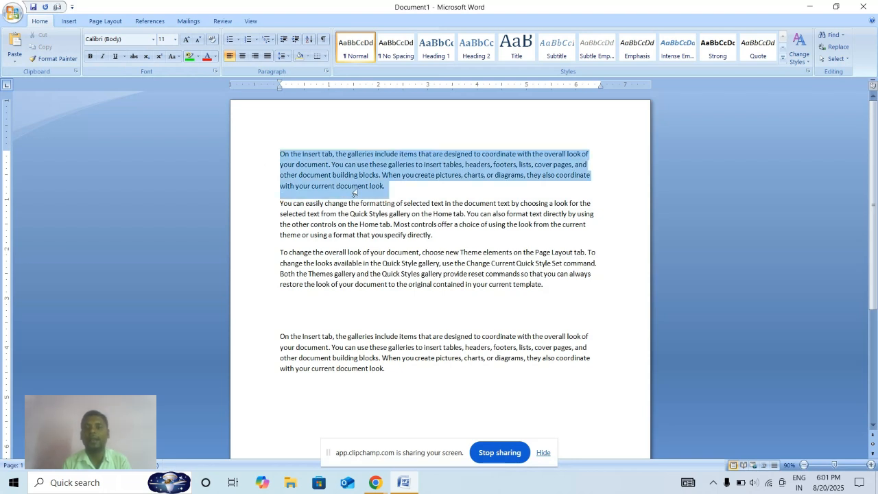
left_click(117, 56)
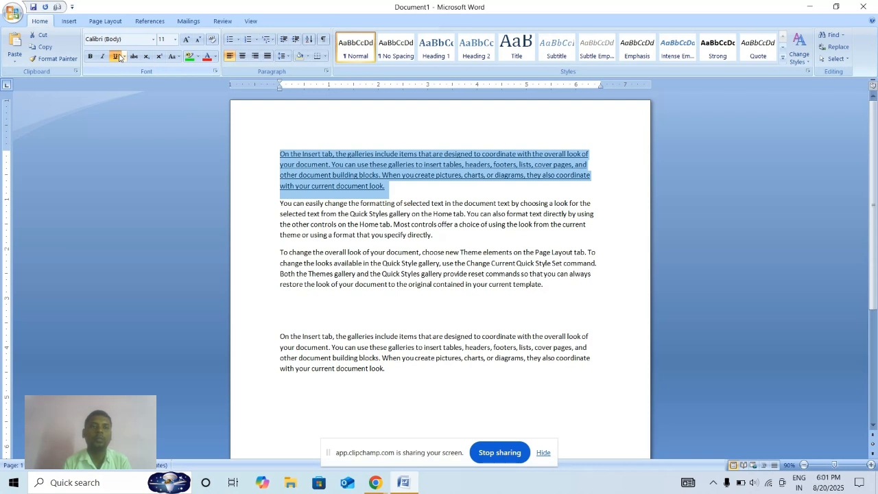
left_click(124, 57)
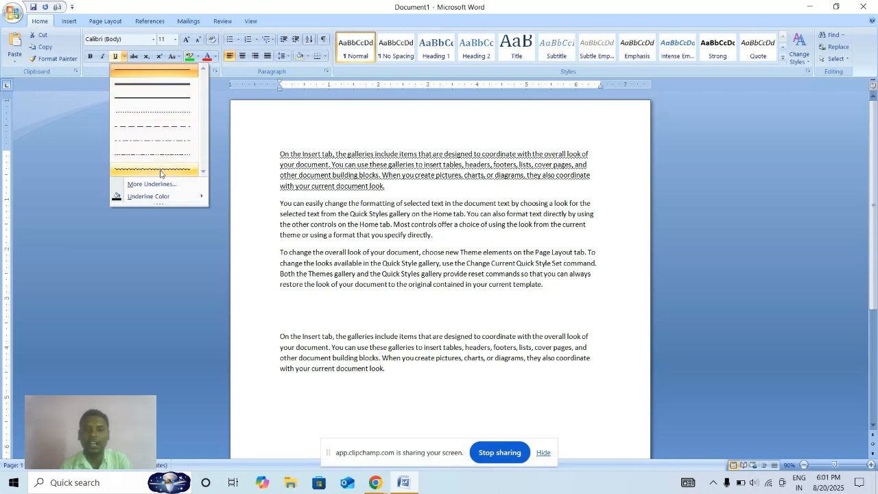
mouse_move(148, 201)
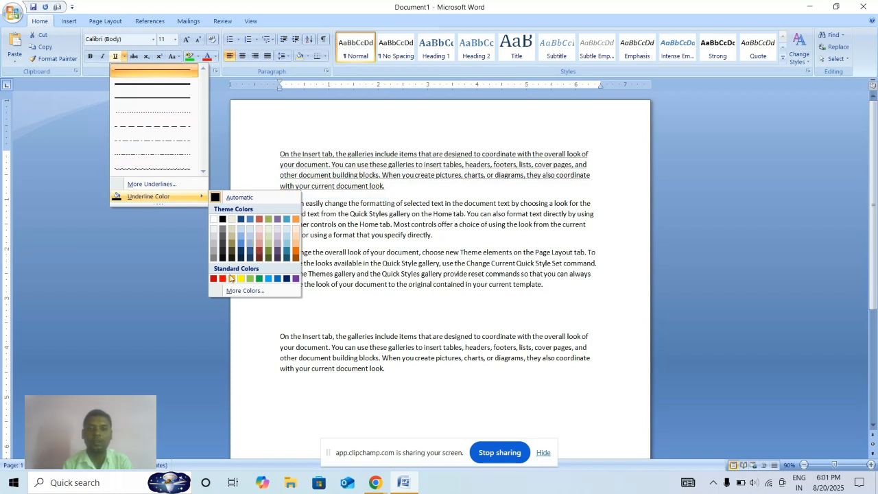
left_click(222, 278)
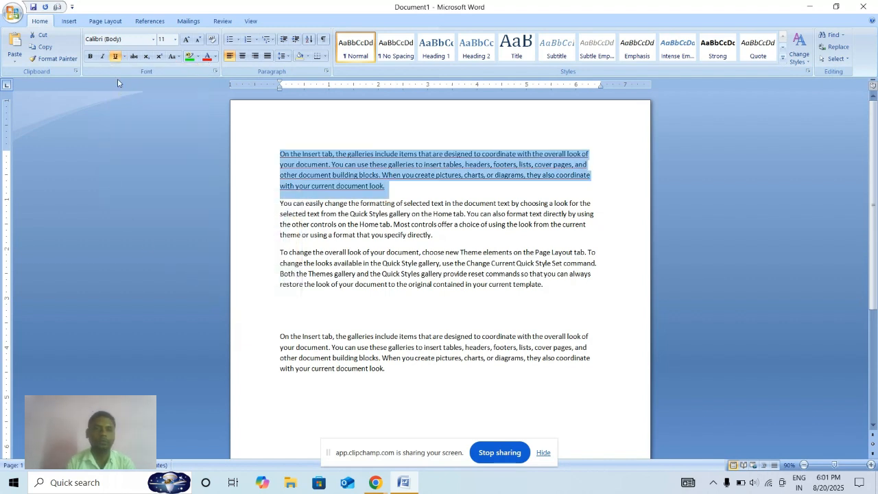
left_click(115, 58)
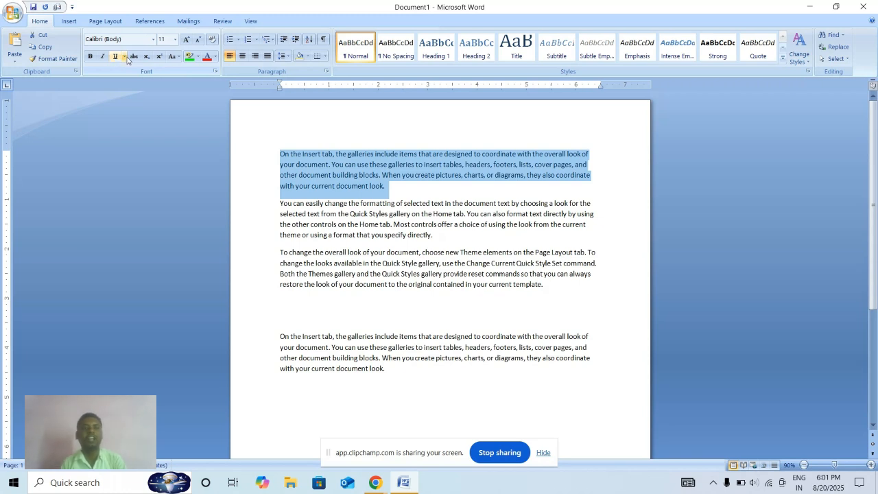
left_click(130, 57)
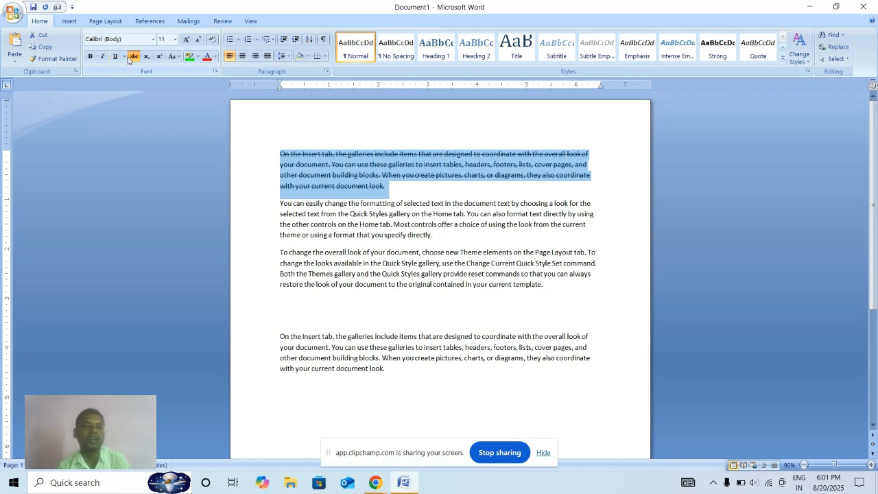
left_click(129, 58)
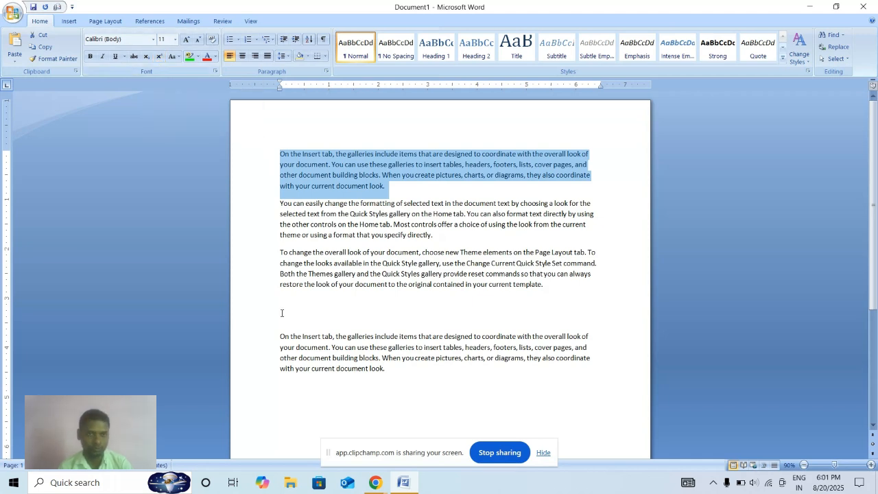
Step: Delete the duplicate paragraph at the bottom and add an empty line
left_click_drag(281, 312, 463, 387)
key("BackSpace")
key("BackSpace")
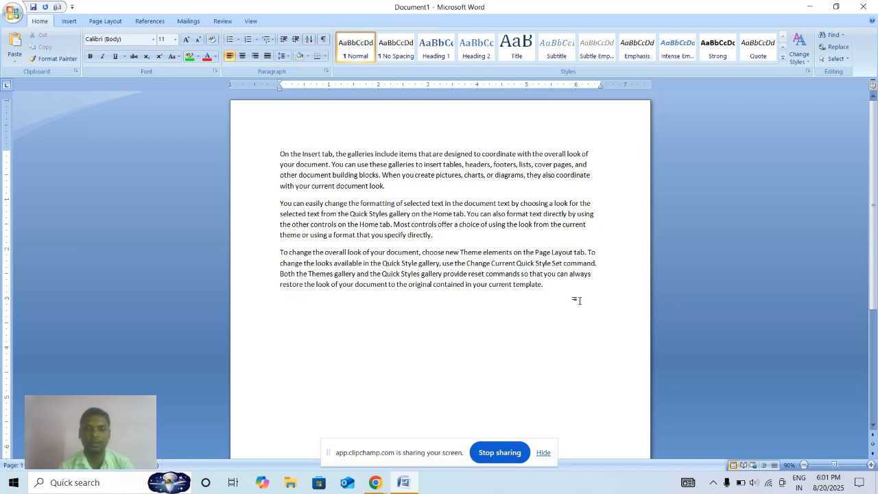
key("Return")
key("Return")
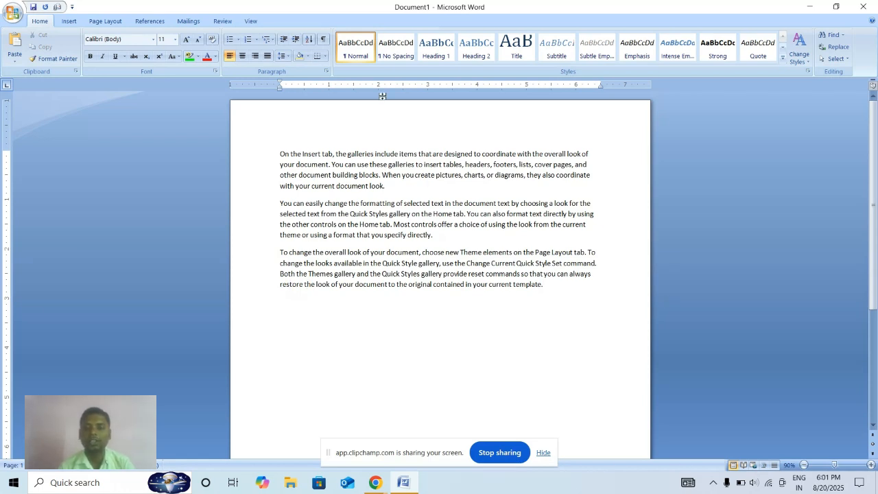
Step: Type H₂O= at size 20 with the 2 as a subscript, then start a new line
left_click(186, 40)
left_click(187, 40)
left_click(186, 40)
left_click(186, 39)
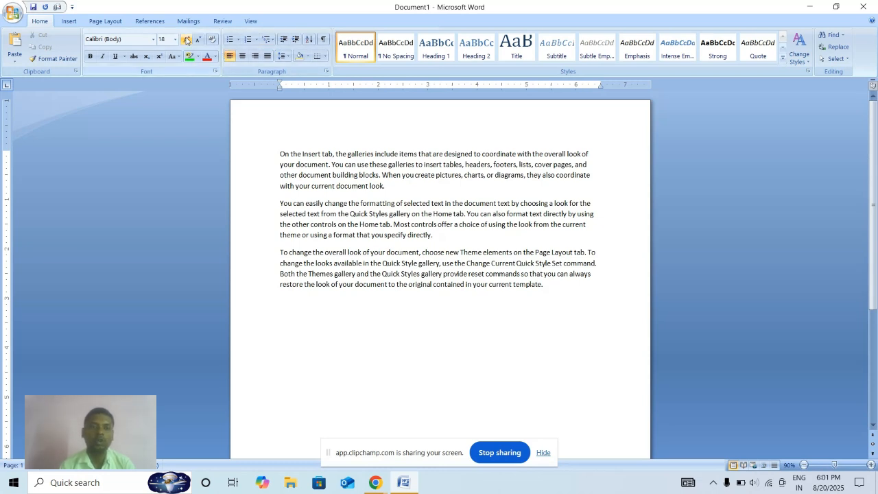
left_click(187, 40)
type("H")
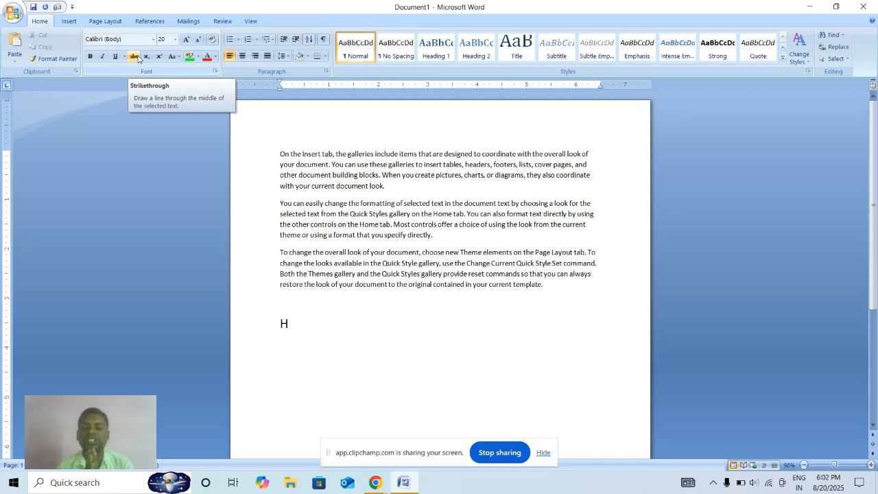
type("2")
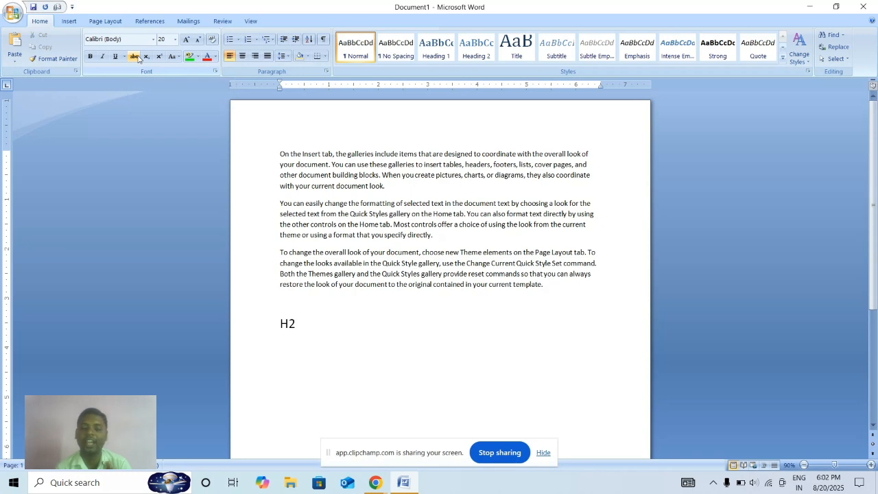
type("O")
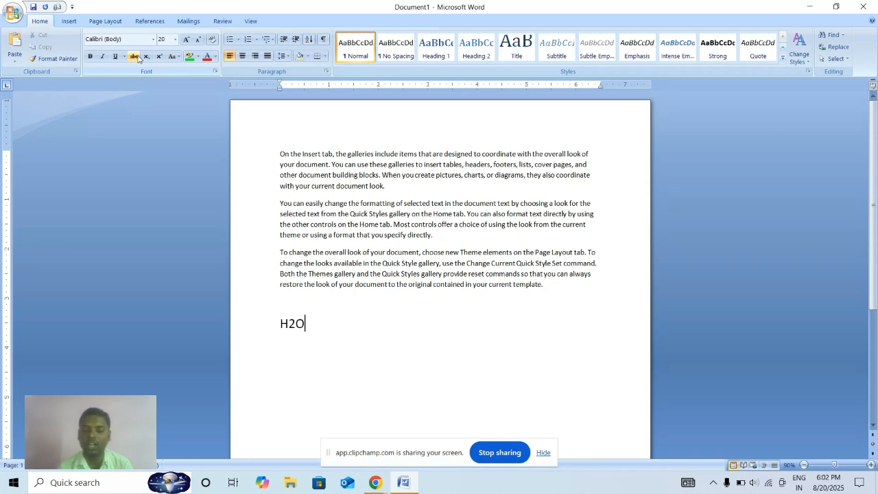
key("BackSpace")
key("BackSpace")
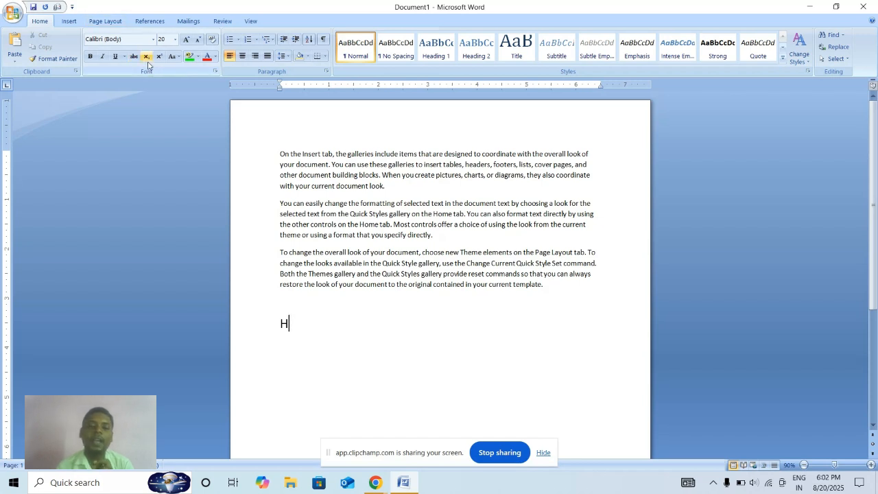
left_click(147, 59)
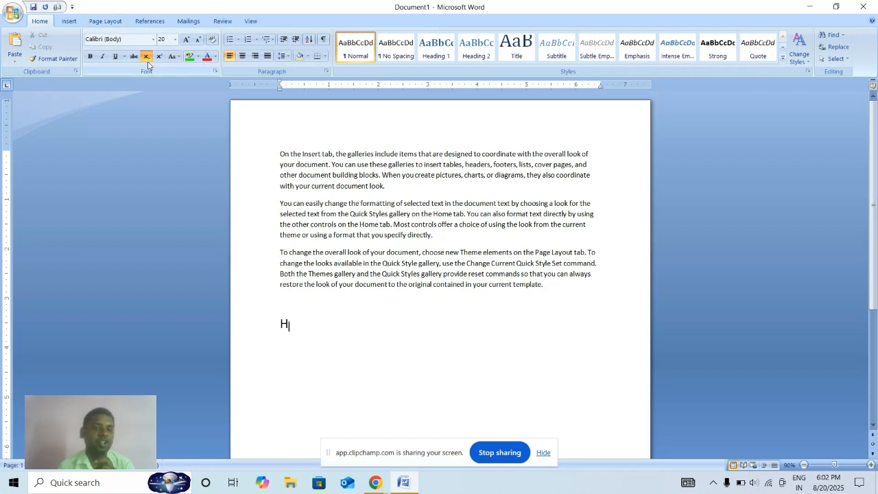
type("2")
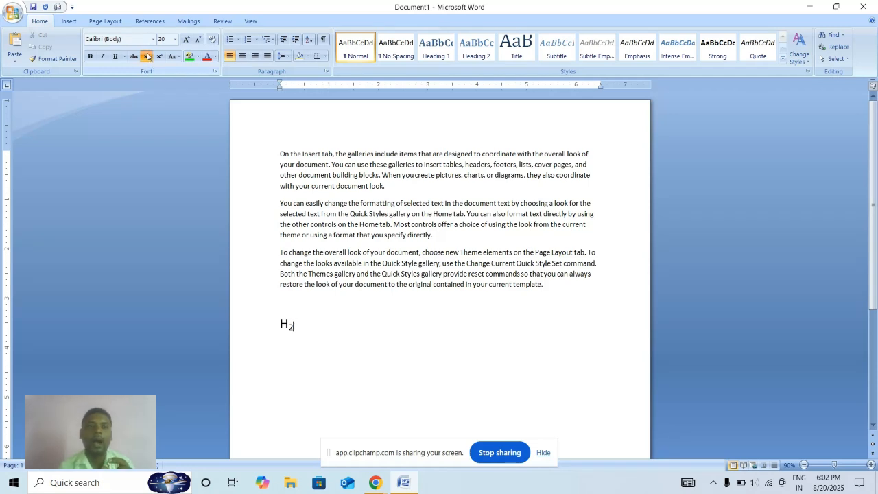
left_click(146, 56)
type("O")
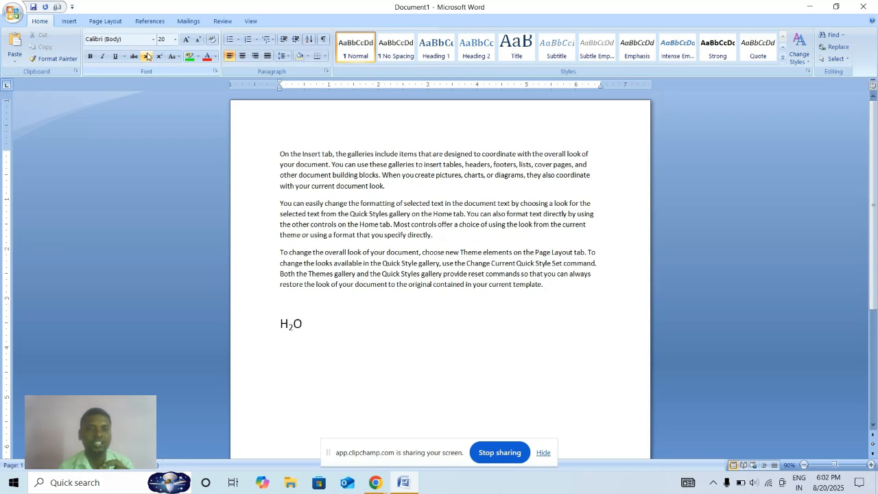
type("=")
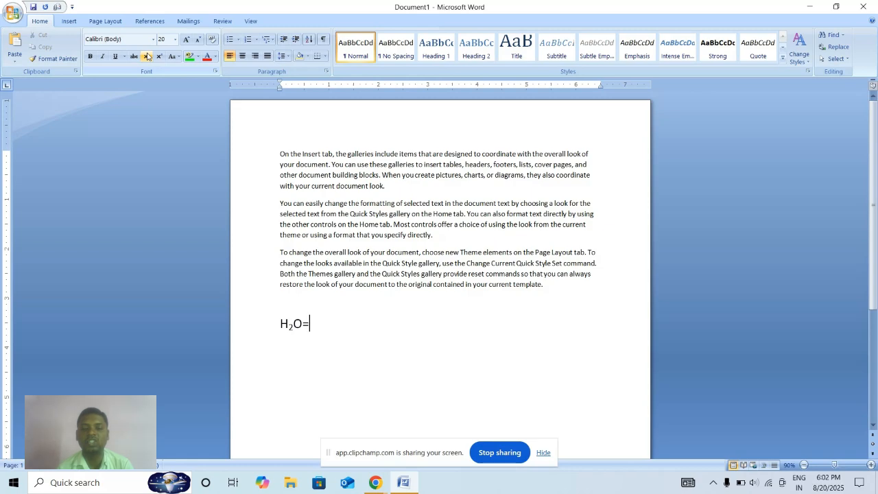
key("Return")
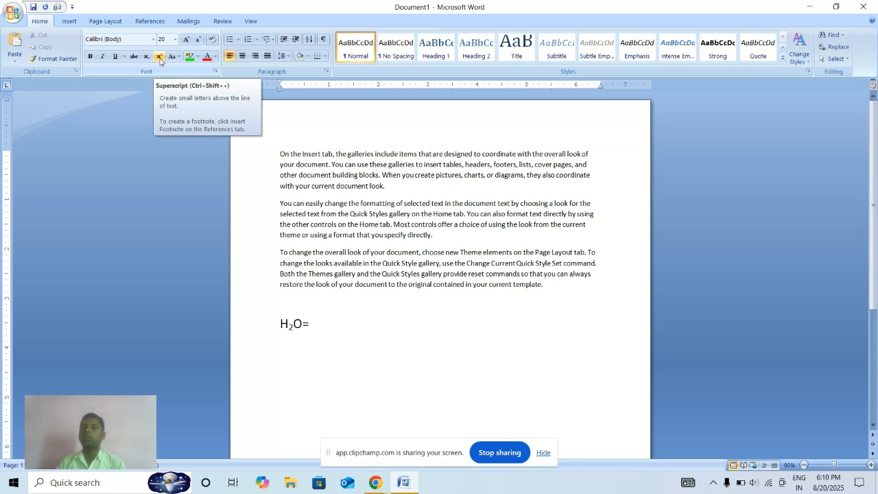
Step: Type (A+B)²= with the 2 raised as a superscript
type("(")
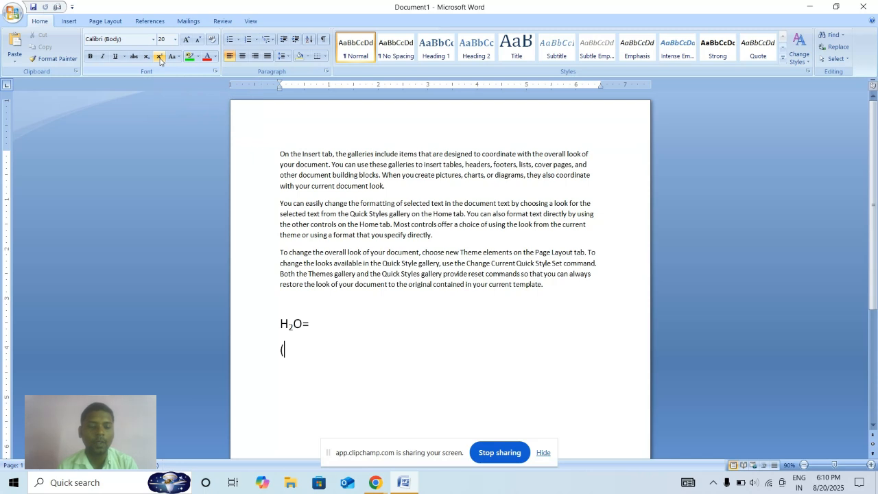
type("A+")
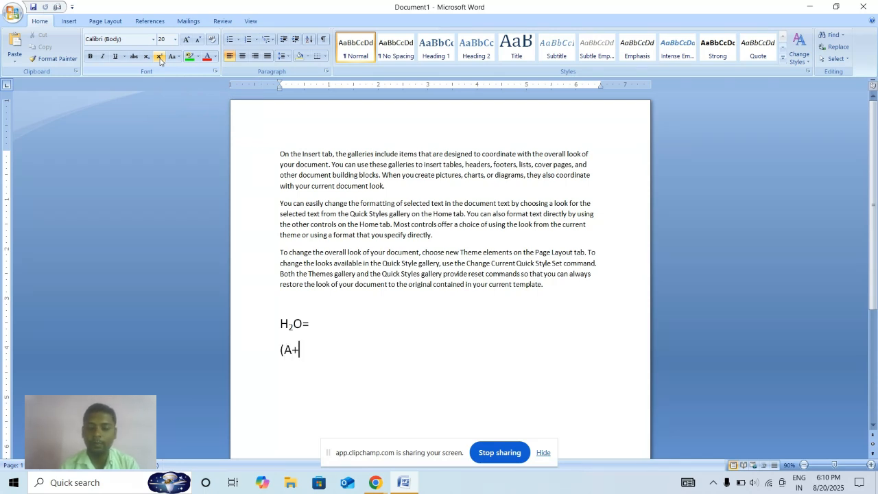
type("B")
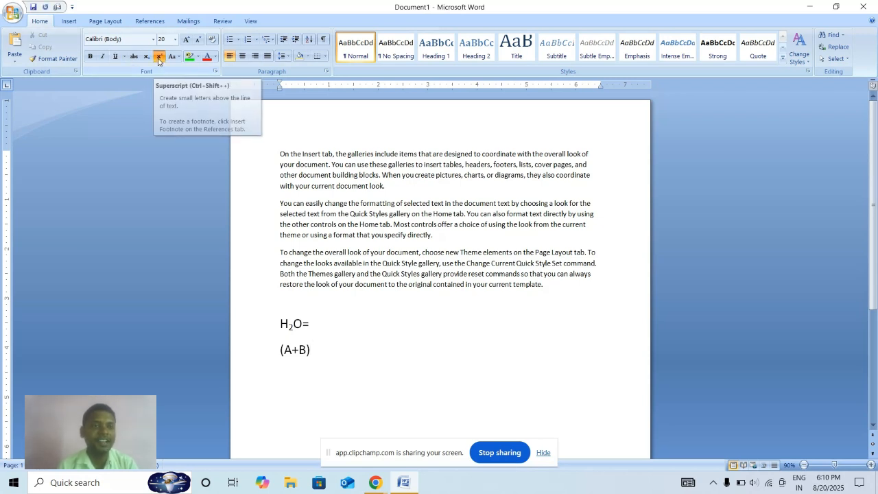
left_click(158, 61)
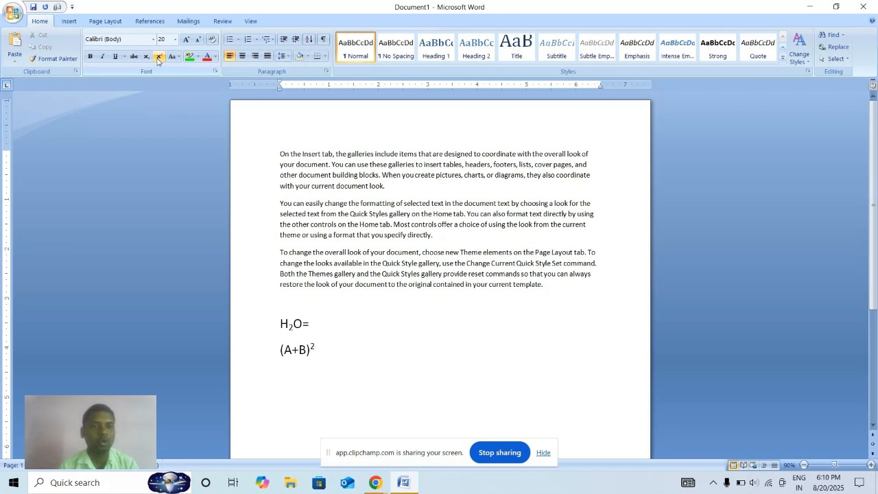
left_click(158, 60)
type("=")
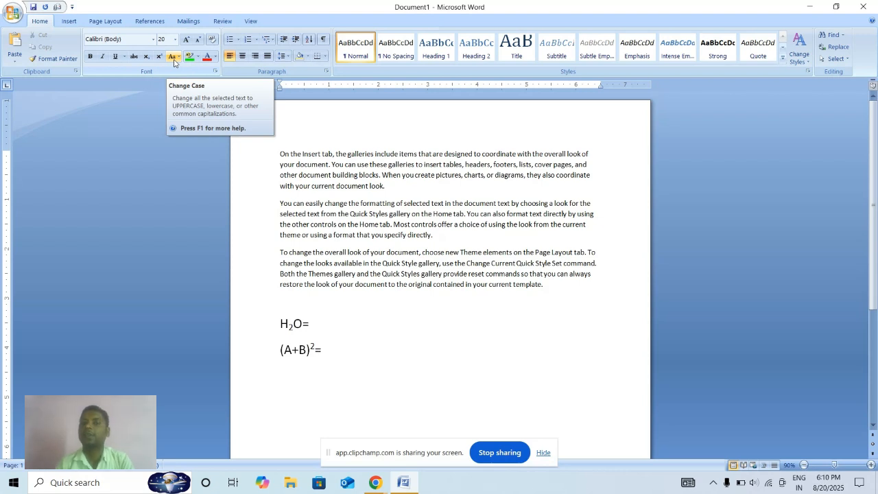
left_click(264, 145)
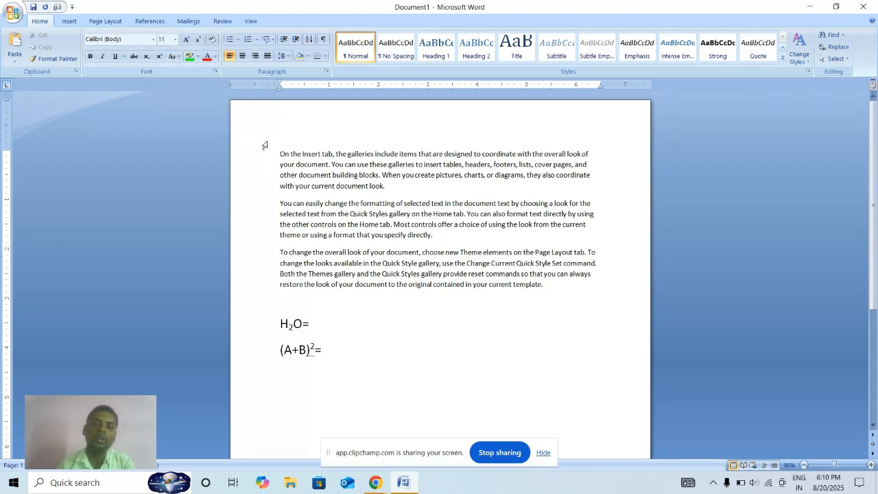
Step: Select the three paragraphs and convert them to uppercase, then to lowercase
left_click_drag(280, 153, 547, 293)
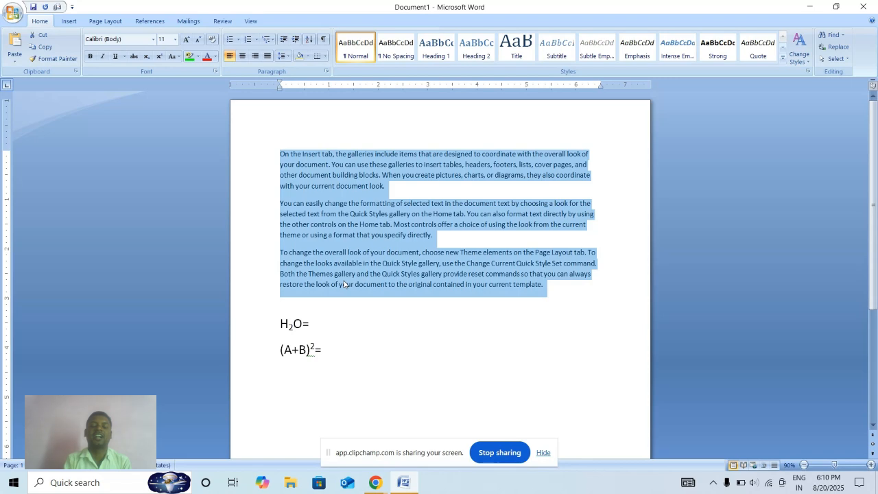
left_click(173, 56)
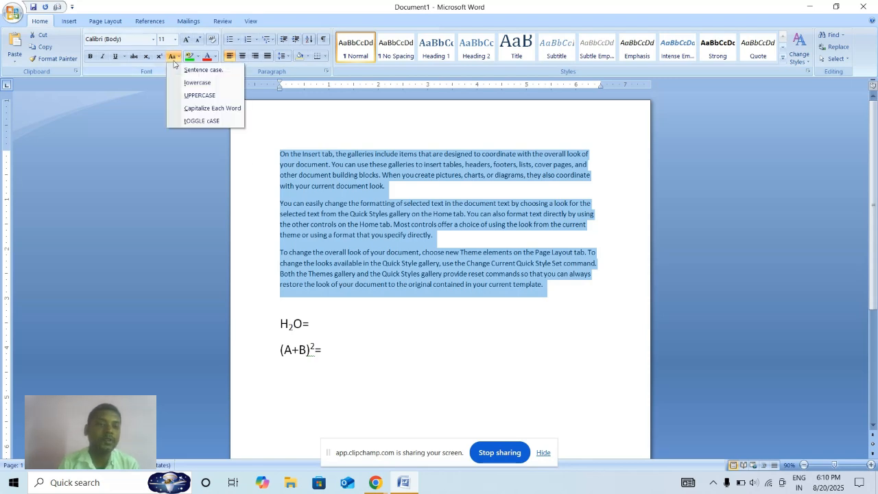
left_click(189, 96)
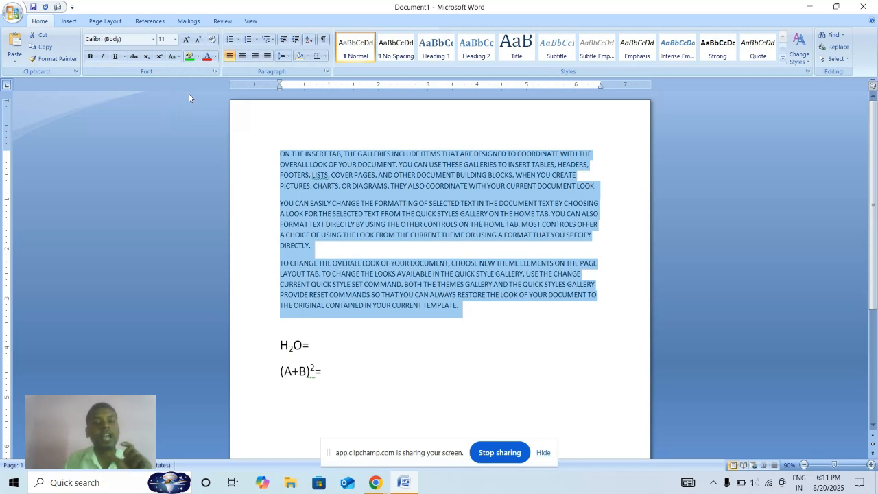
left_click(174, 61)
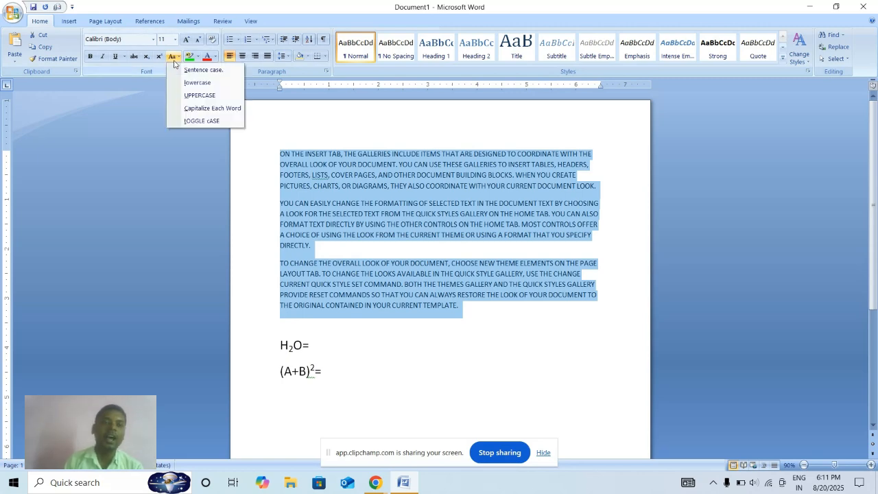
left_click(183, 82)
left_click(182, 81)
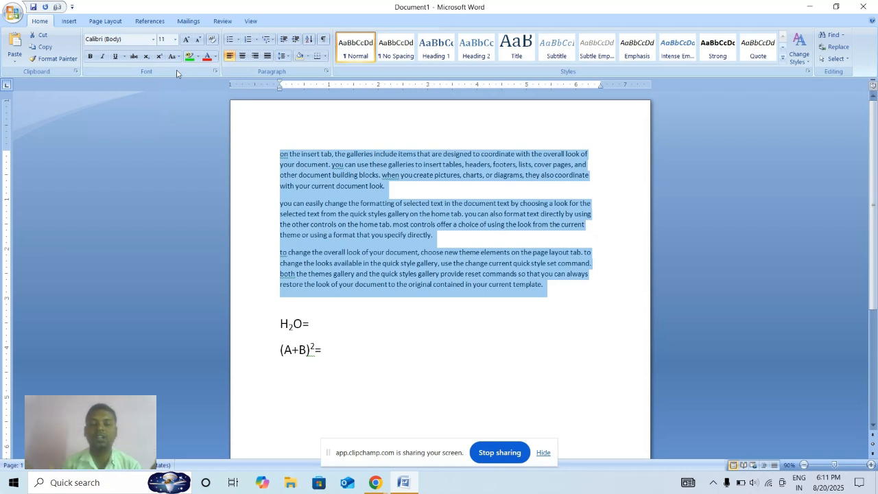
Step: Try Capitalize Each Word and tOGGLE cASE, then settle on Sentence case
left_click(175, 58)
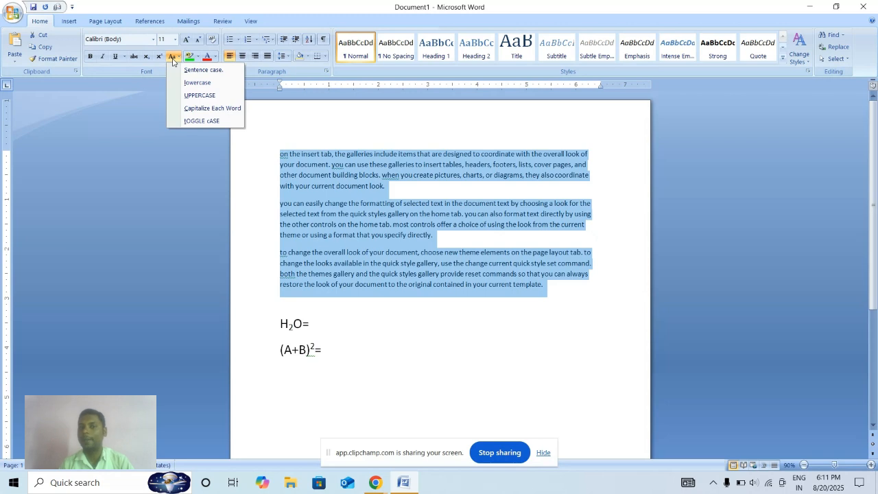
left_click(221, 107)
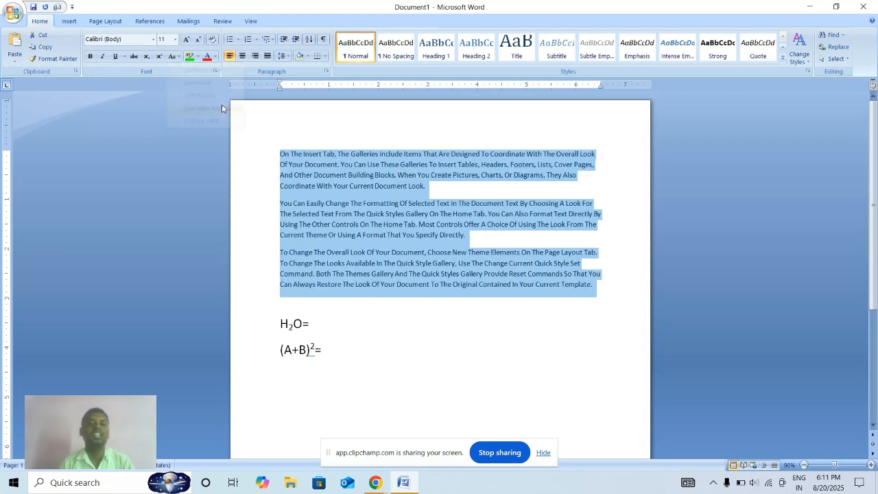
left_click(175, 57)
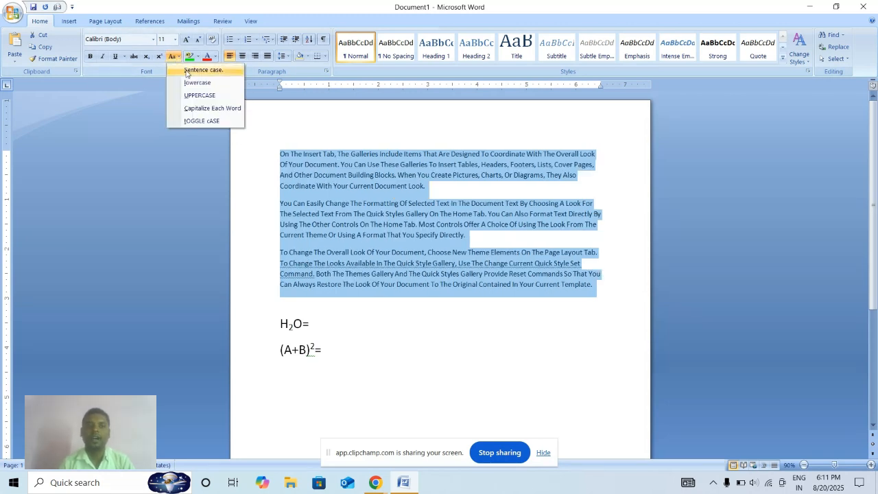
left_click(202, 122)
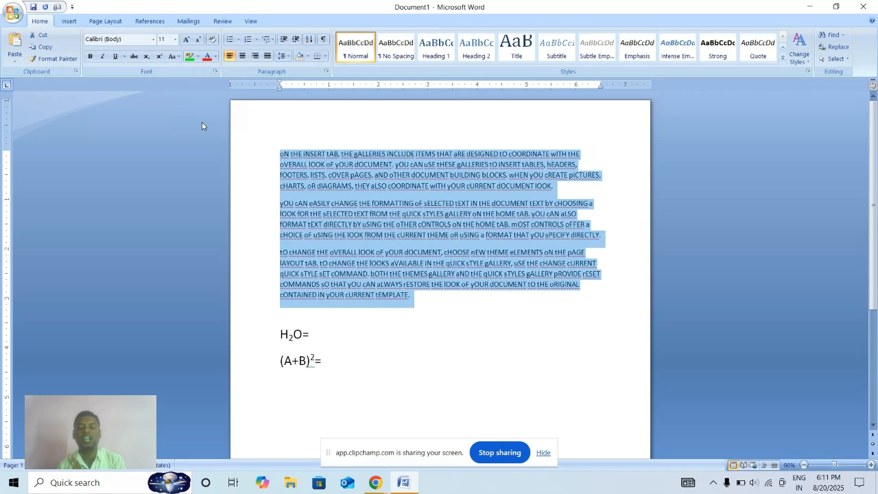
left_click(175, 57)
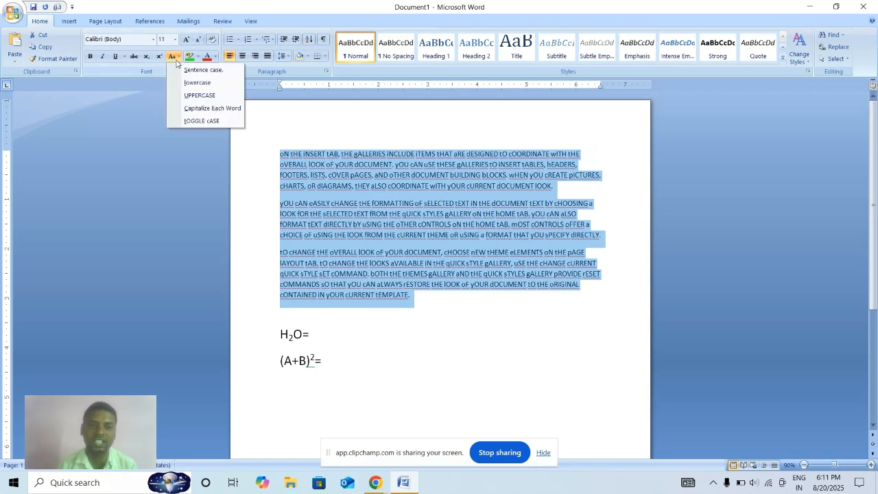
left_click(183, 71)
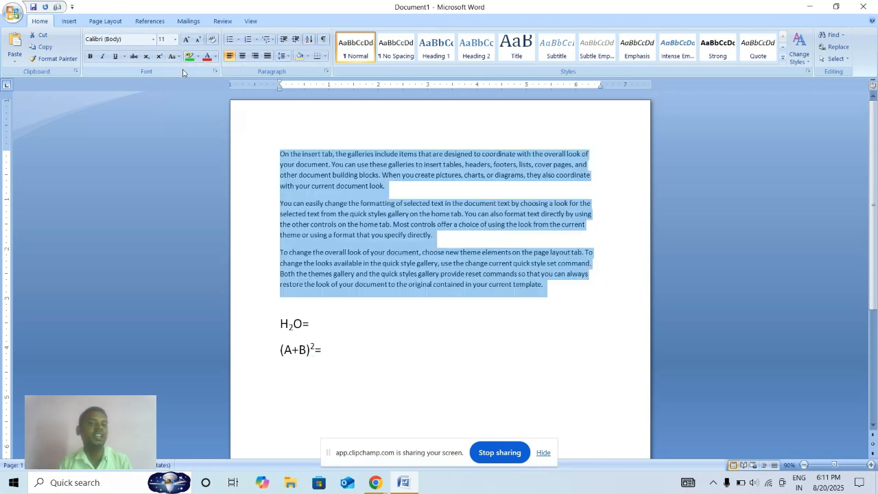
left_click(373, 237)
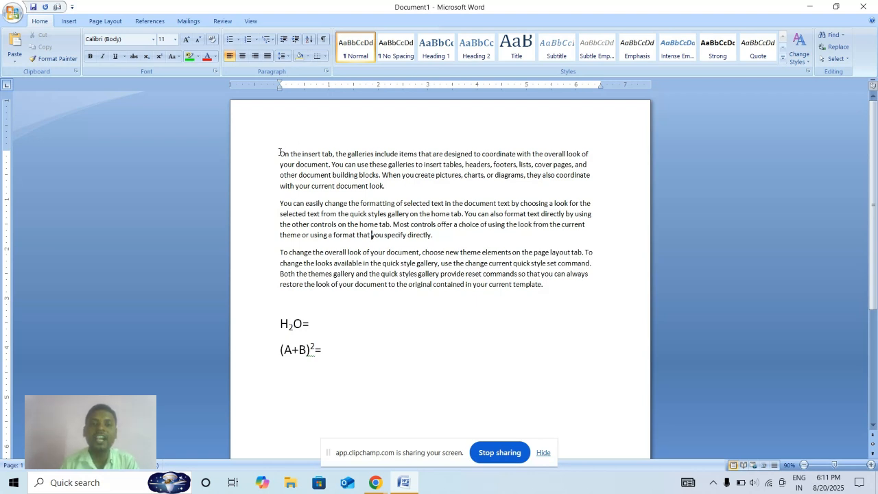
left_click_drag(280, 153, 484, 147)
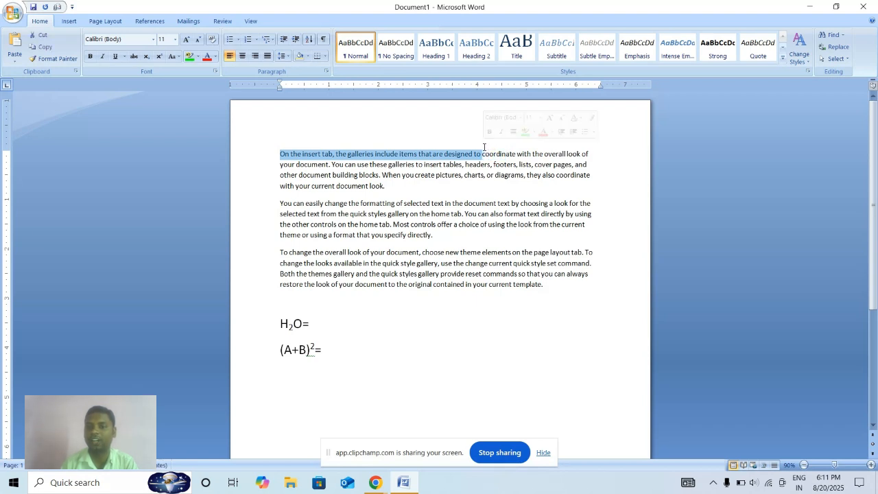
left_click(191, 60)
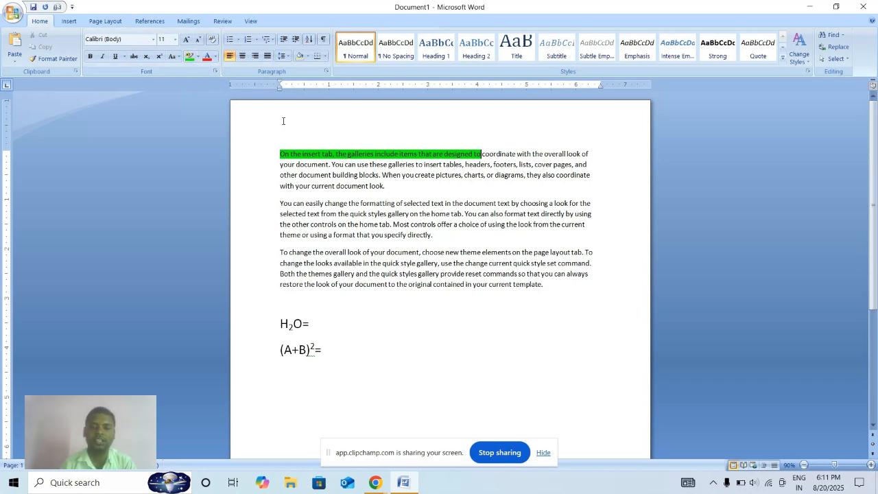
left_click(198, 56)
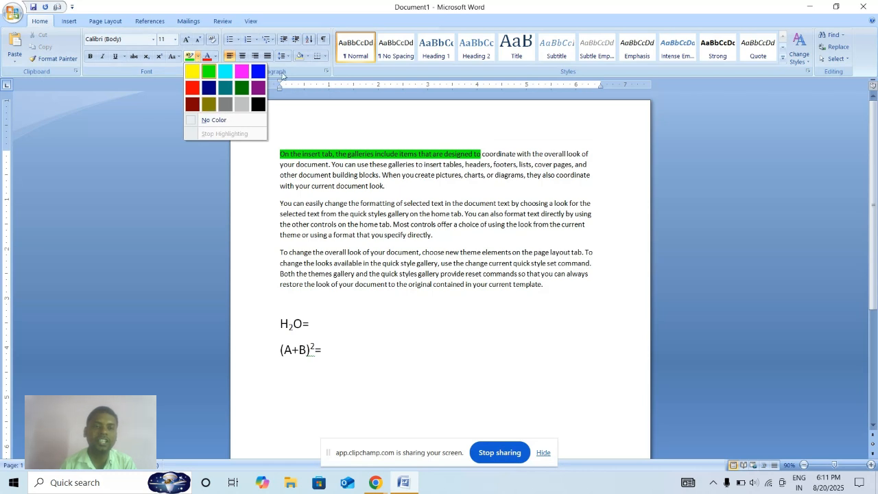
left_click(193, 88)
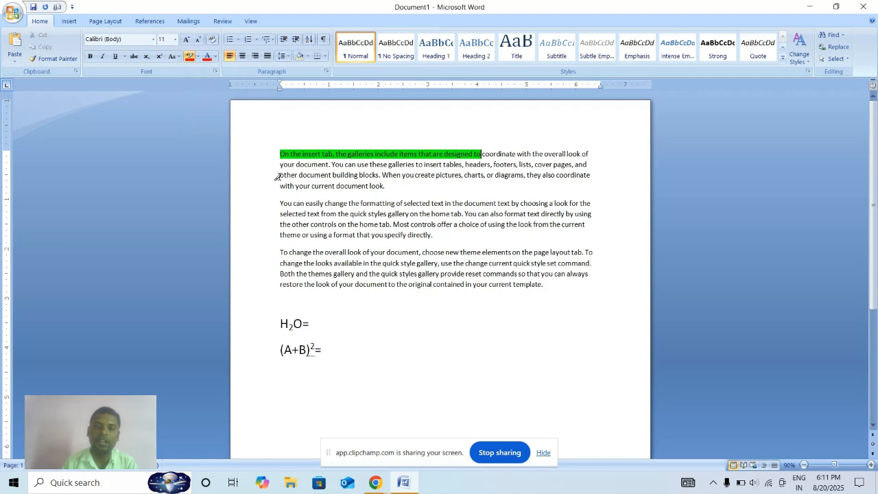
left_click_drag(279, 176, 525, 176)
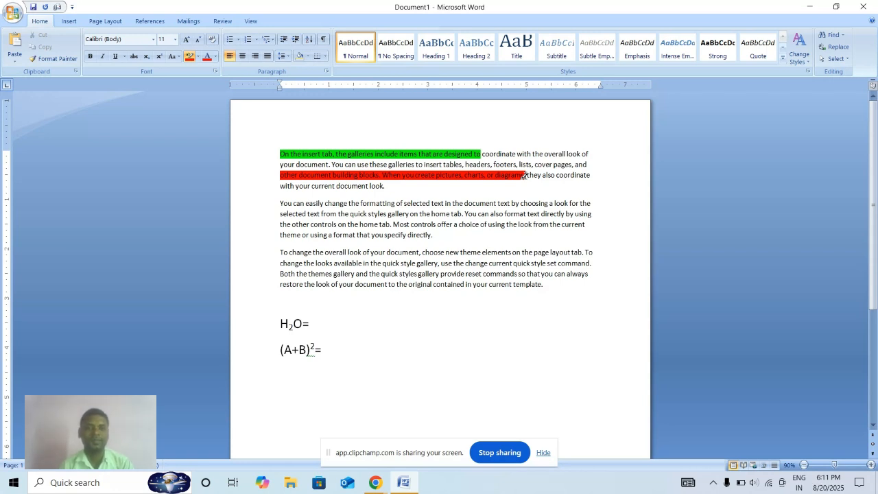
left_click(198, 59)
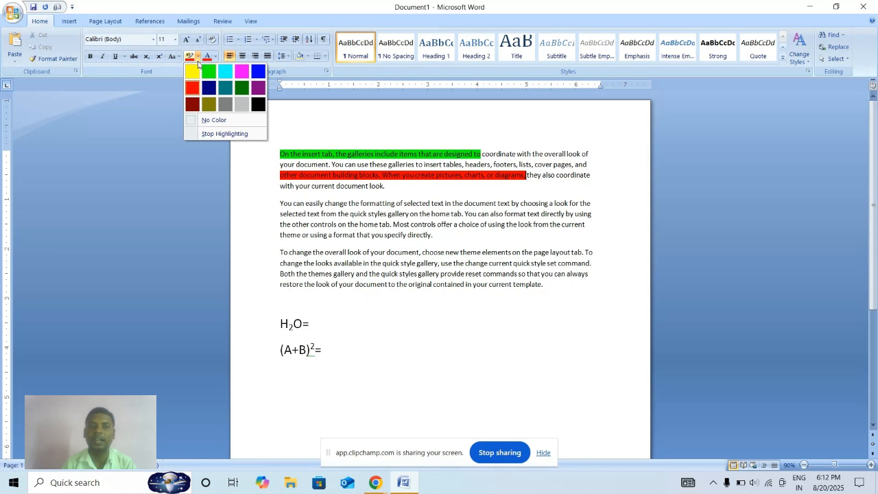
left_click(222, 126)
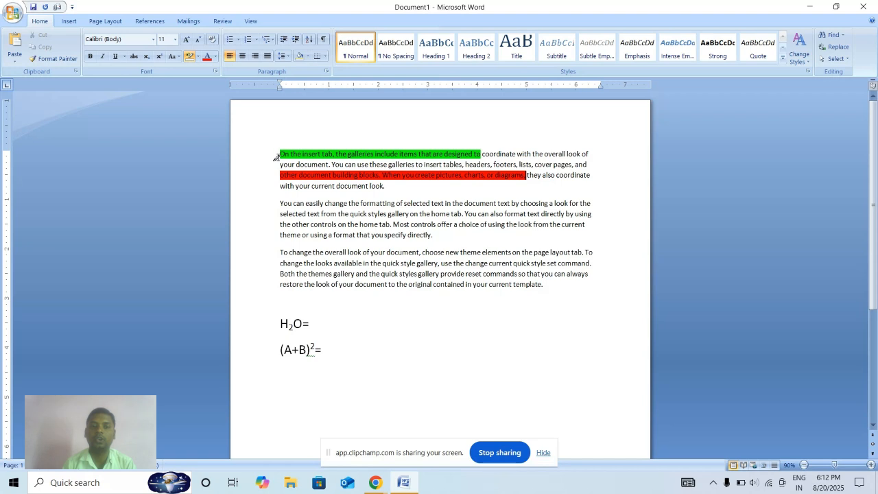
left_click_drag(276, 156, 532, 187)
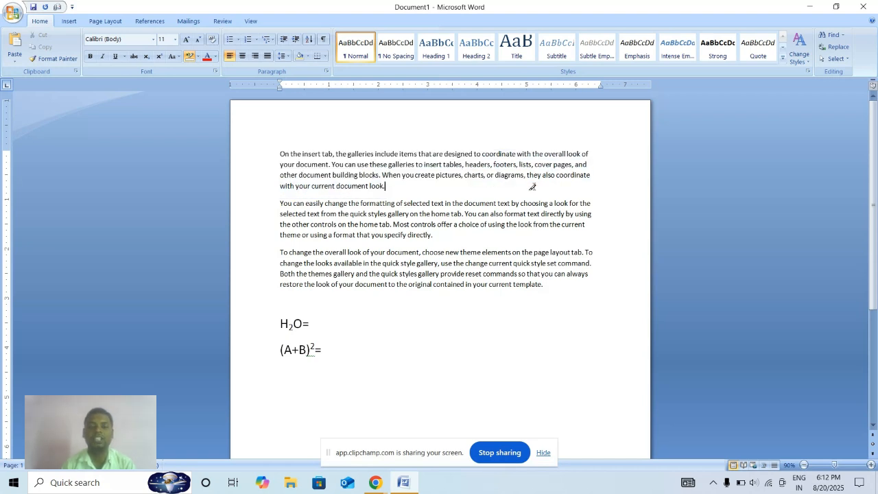
left_click(191, 58)
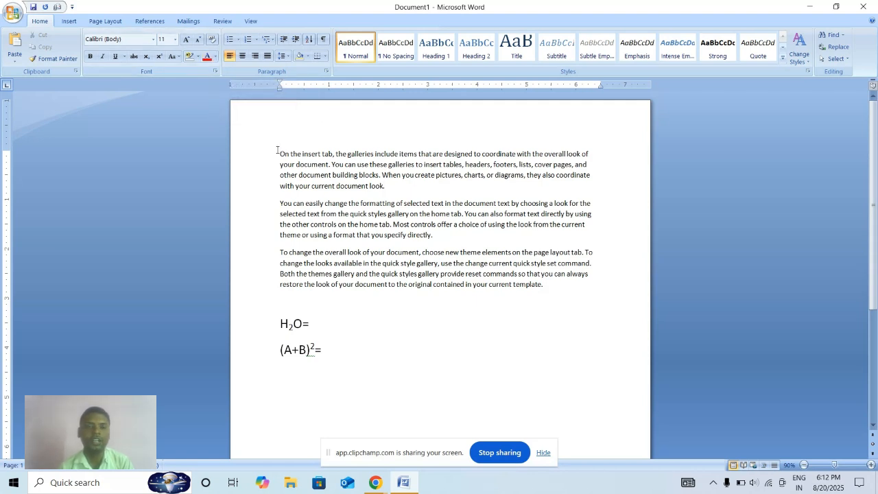
Step: Colour the first two paragraphs red
left_click_drag(277, 149, 446, 233)
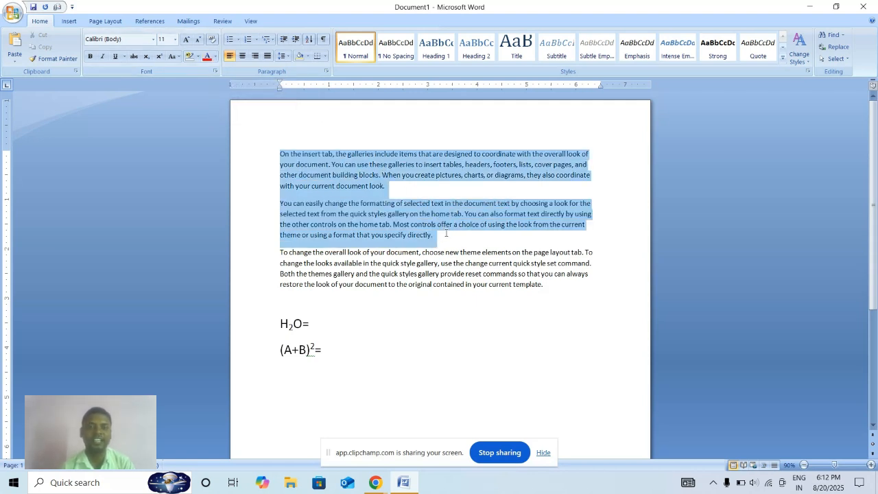
left_click(214, 56)
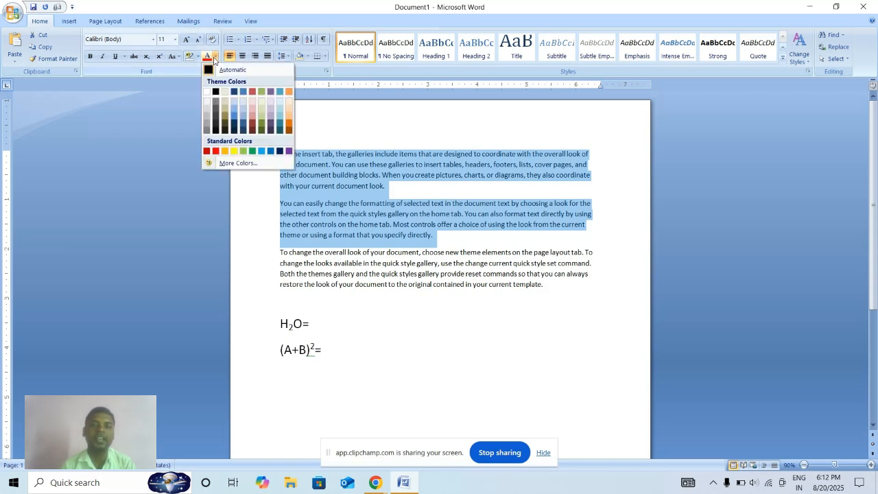
left_click(214, 151)
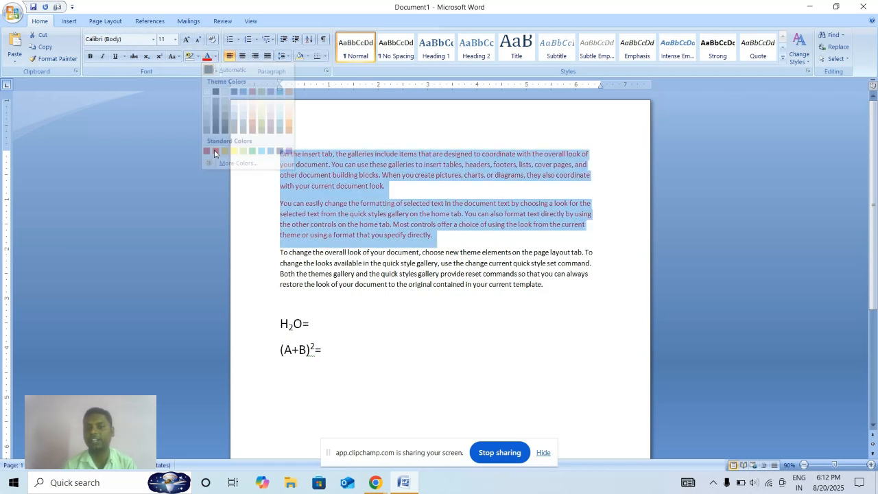
left_click(340, 175)
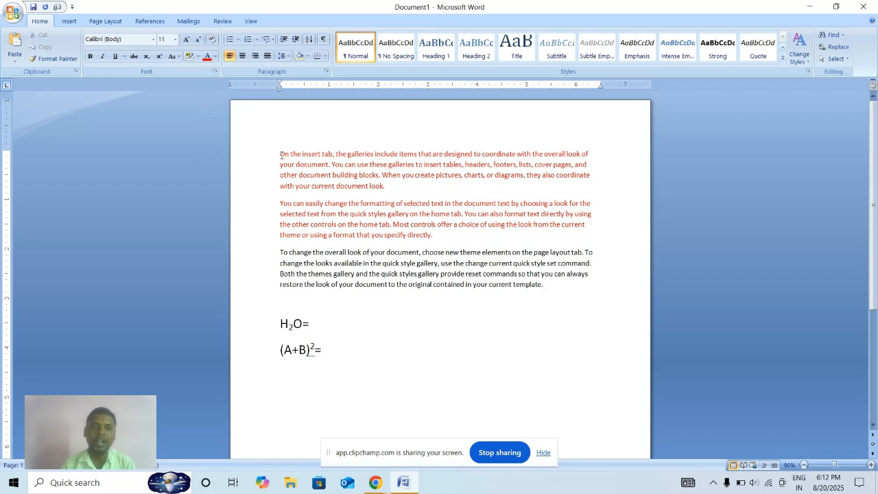
left_click_drag(281, 154, 447, 244)
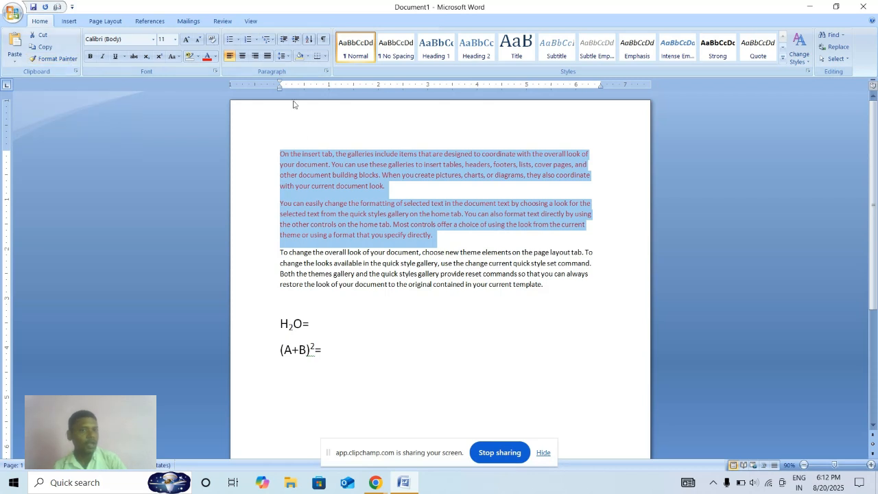
left_click(325, 177)
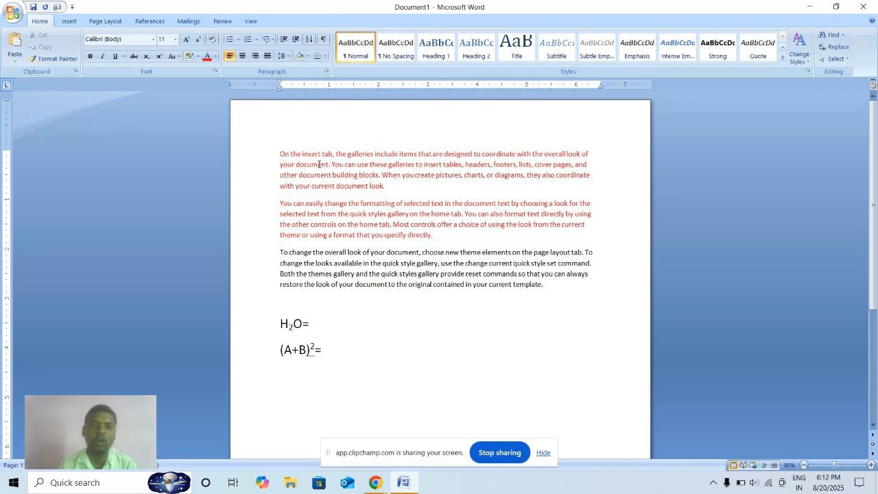
Step: Highlight the opening sentence through "your document" in green
left_click_drag(319, 164, 277, 141)
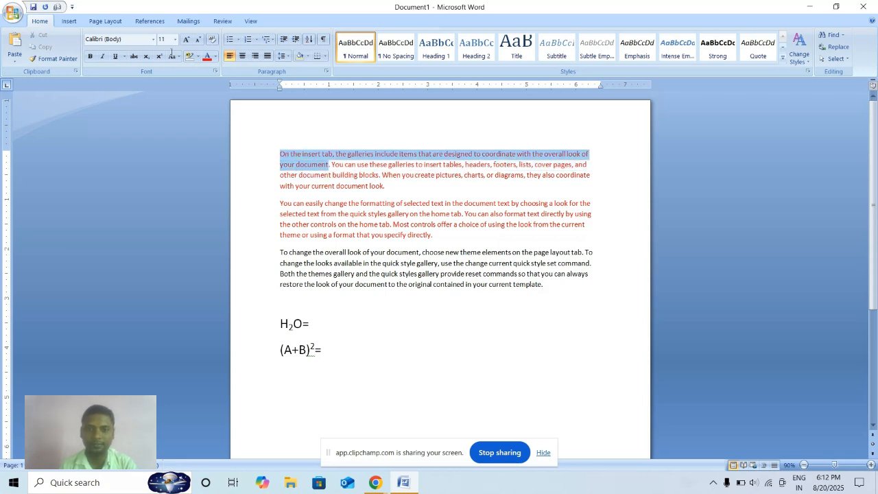
left_click(198, 58)
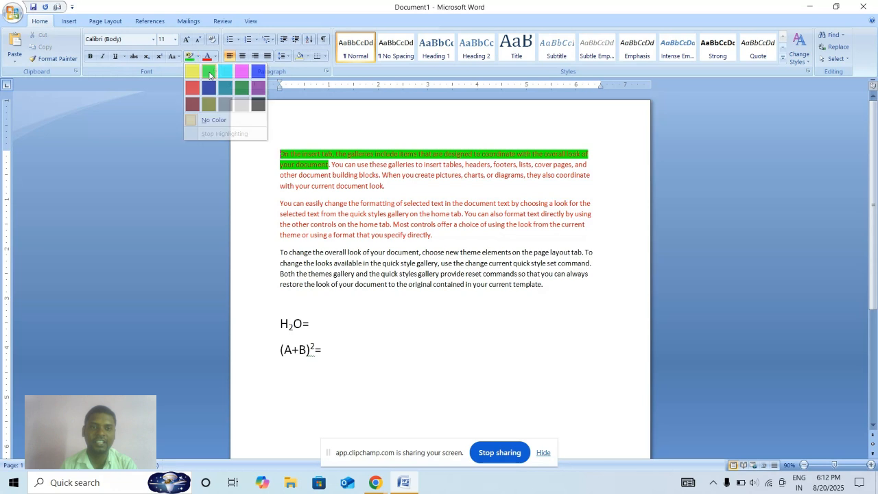
left_click(210, 75)
left_click(349, 175)
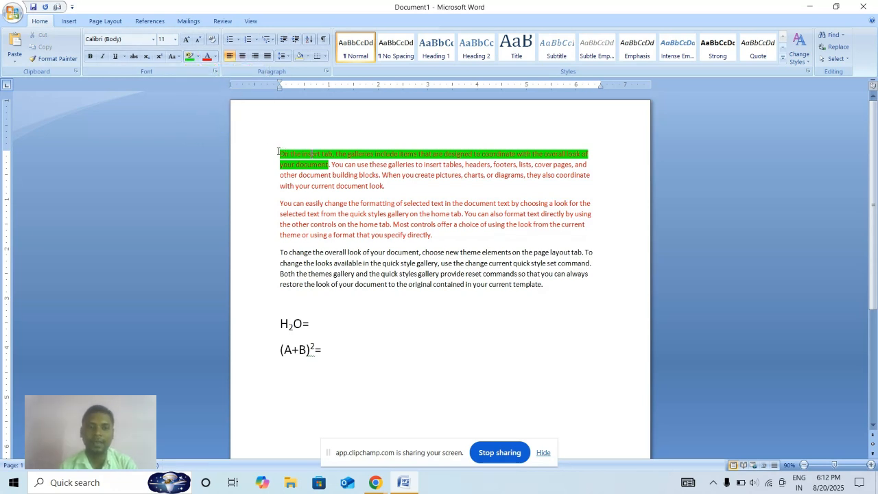
Step: Select the first paragraph and change its font to Algerian
left_click_drag(278, 152, 434, 185)
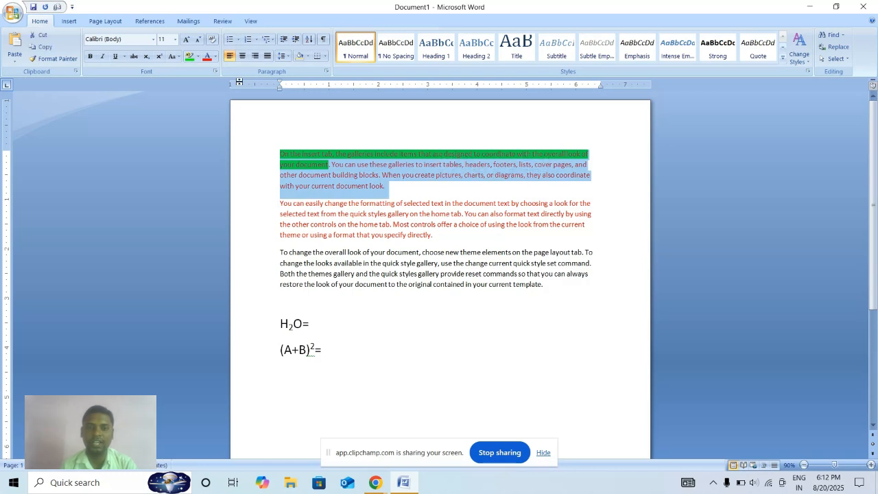
left_click(152, 40)
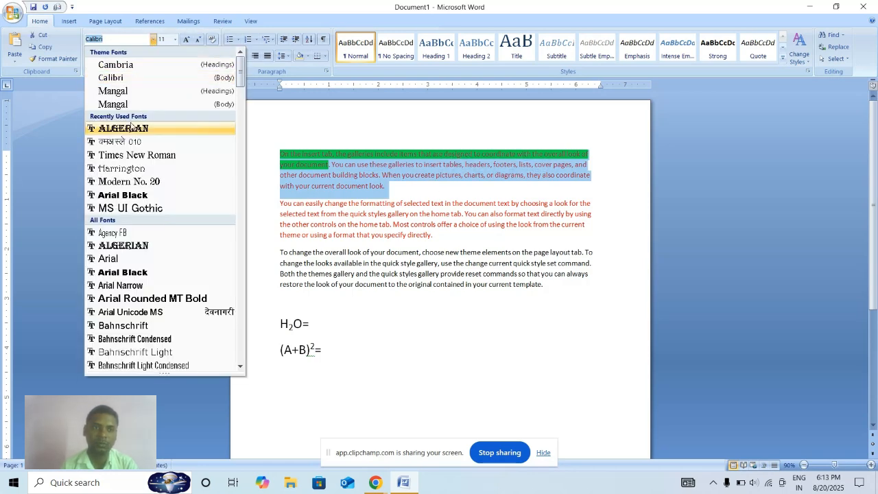
left_click(110, 128)
left_click(365, 212)
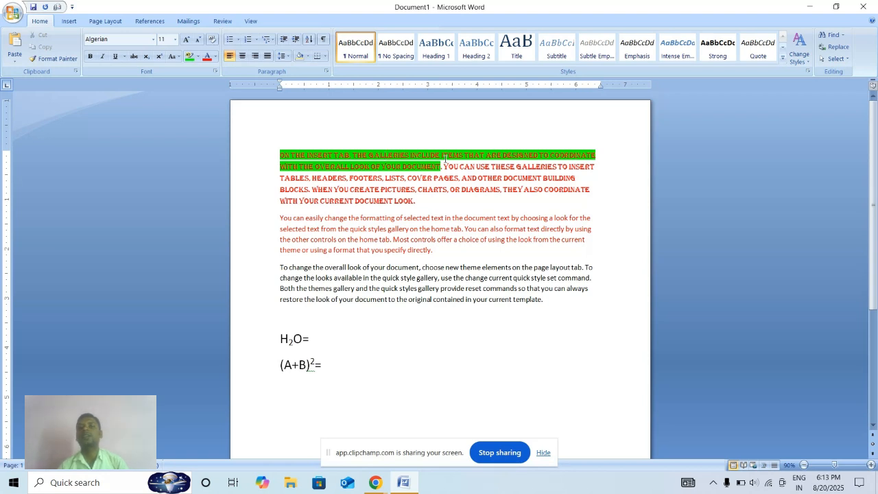
Step: Use Format Painter to copy the first paragraph's Algerian formatting onto part of the third paragraph
left_click(73, 63)
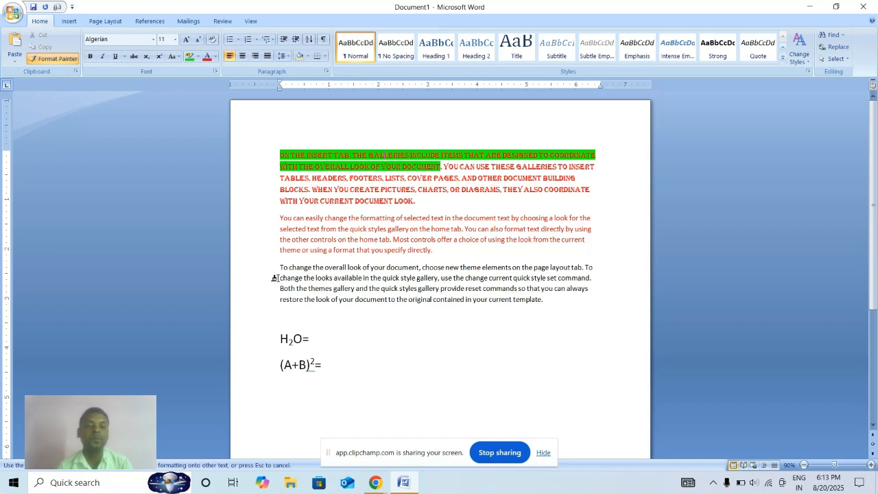
left_click_drag(278, 278, 461, 293)
left_click(460, 291)
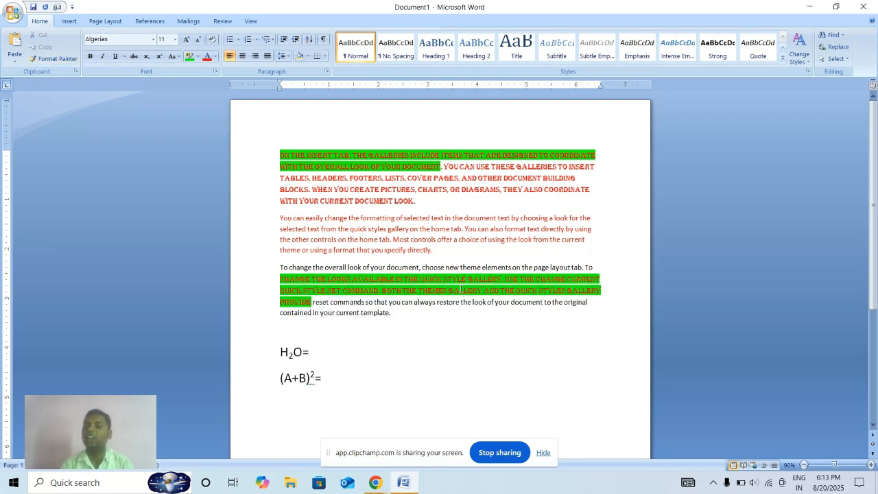
Step: Copy the plain body-text formatting onto the first paragraph with Format Painter
left_click(402, 304)
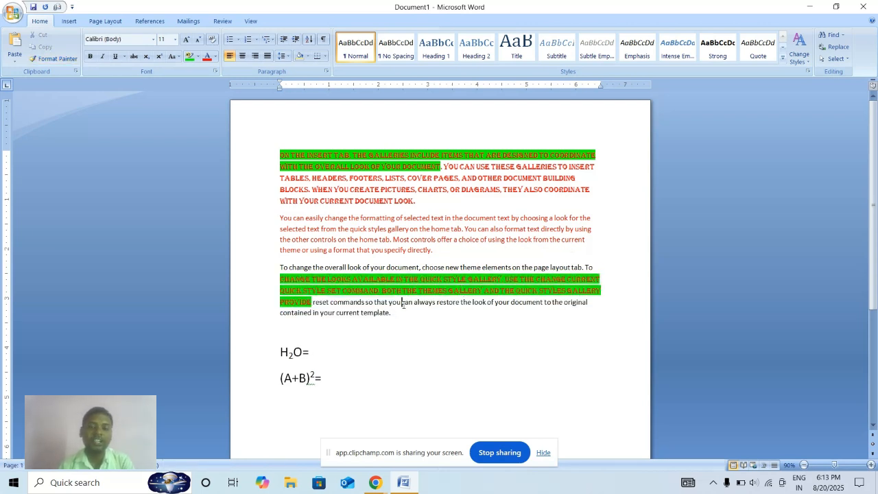
left_click(53, 59)
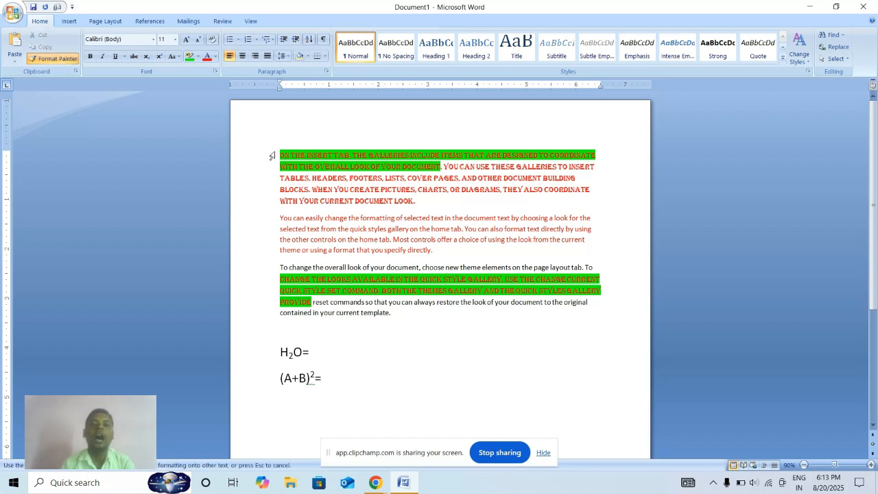
mouse_move(276, 155)
left_mouse_down()
mouse_move(595, 170)
mouse_move(423, 199)
left_mouse_up()
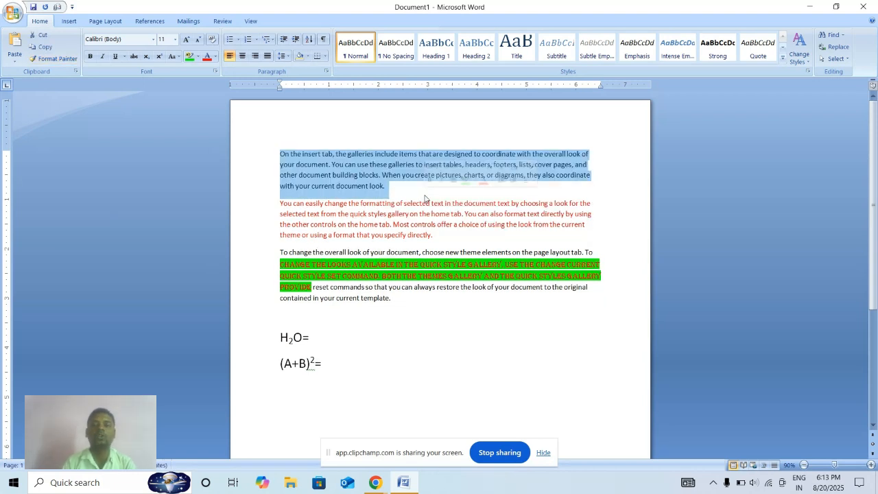
left_click(425, 195)
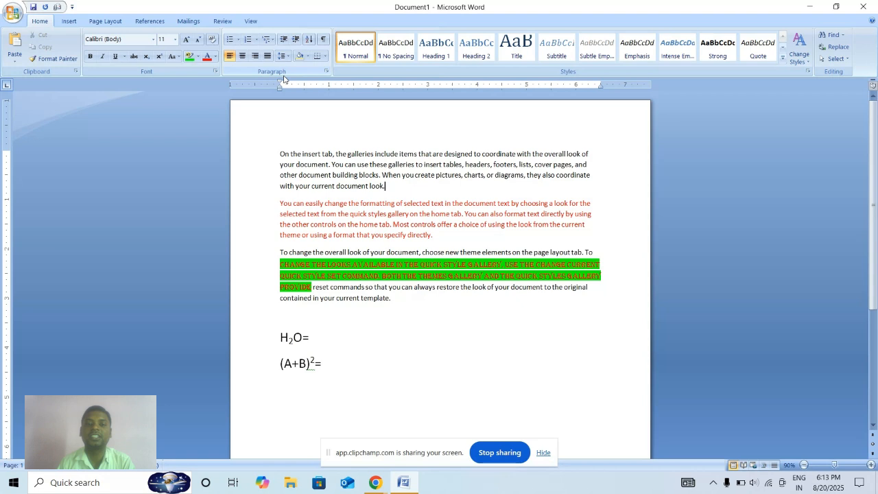
Step: Delete all content and generate three fresh sample paragraphs with =RAND()
key("ctrl+a")
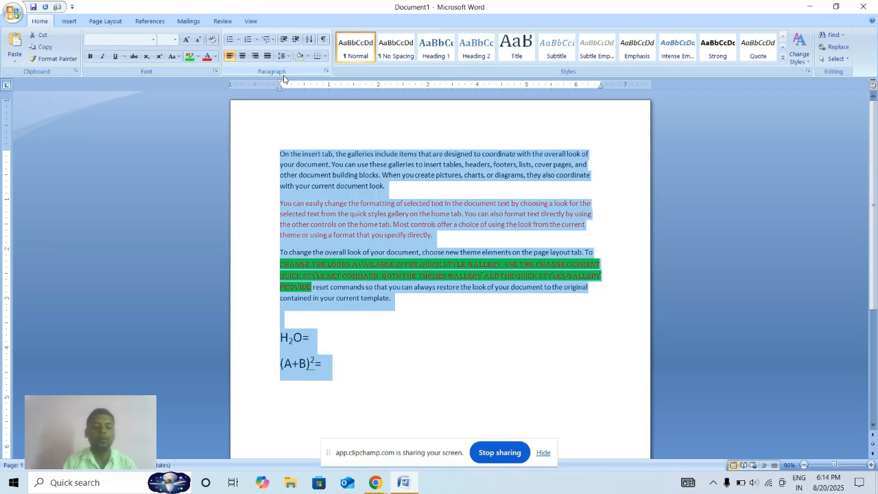
key("ctrl+Delete")
key("ctrl+a")
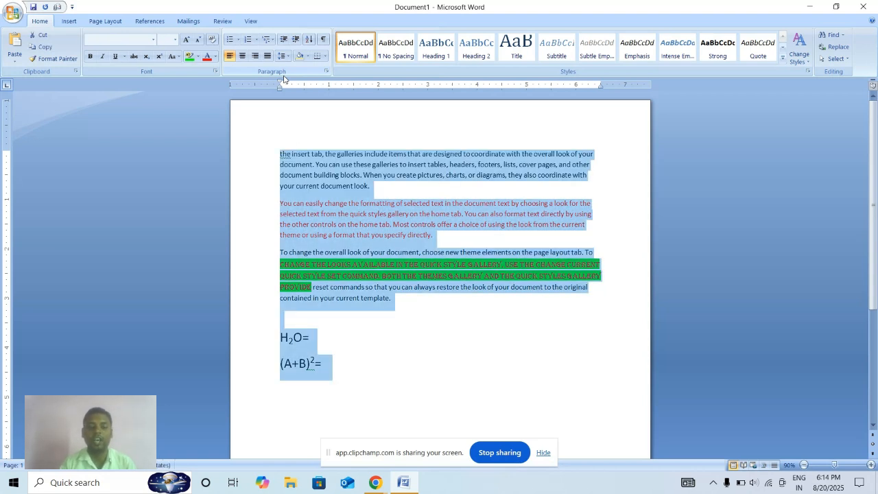
key("Delete")
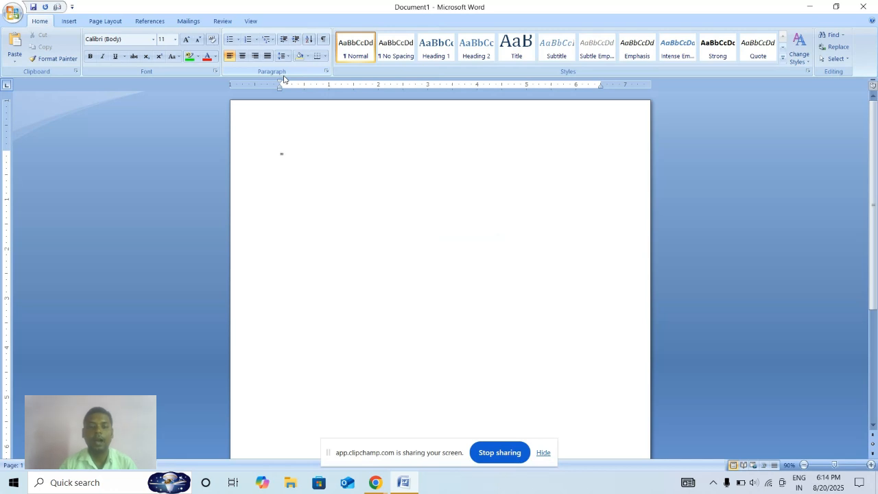
type("=RAND")
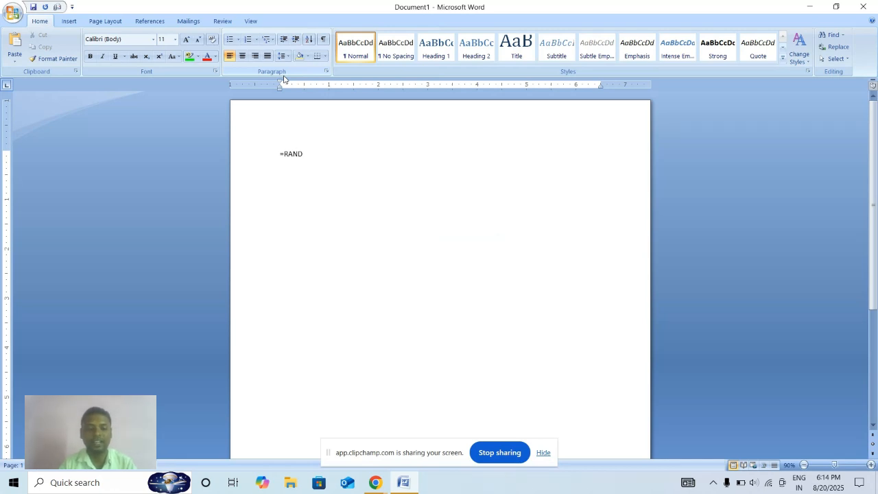
type("()")
key("Return")
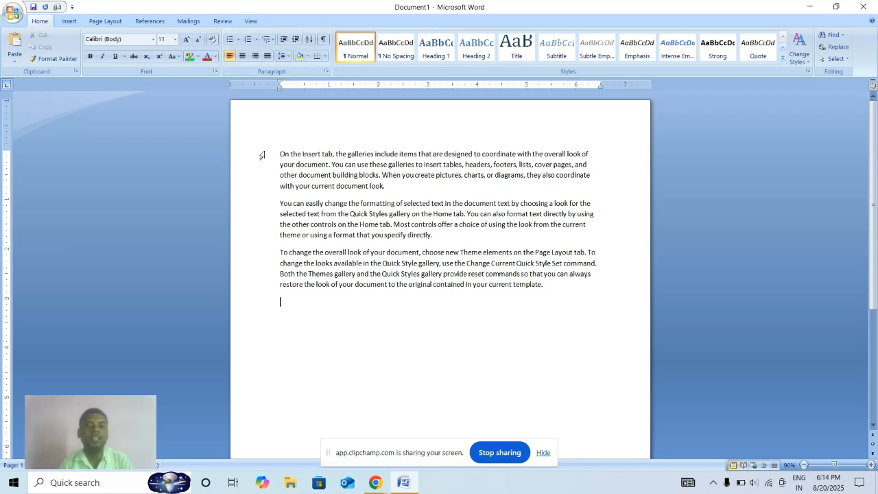
left_click_drag(261, 155, 534, 297)
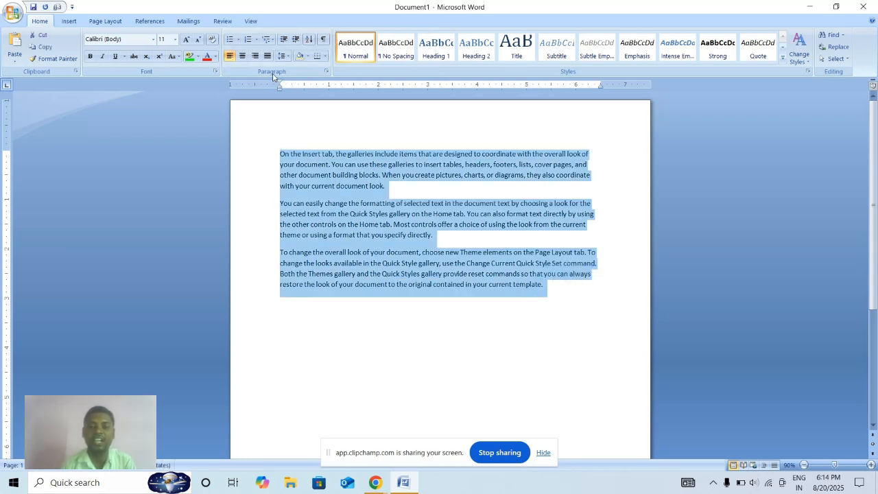
Step: Give the three selected paragraphs arrow bullets
left_click(238, 40)
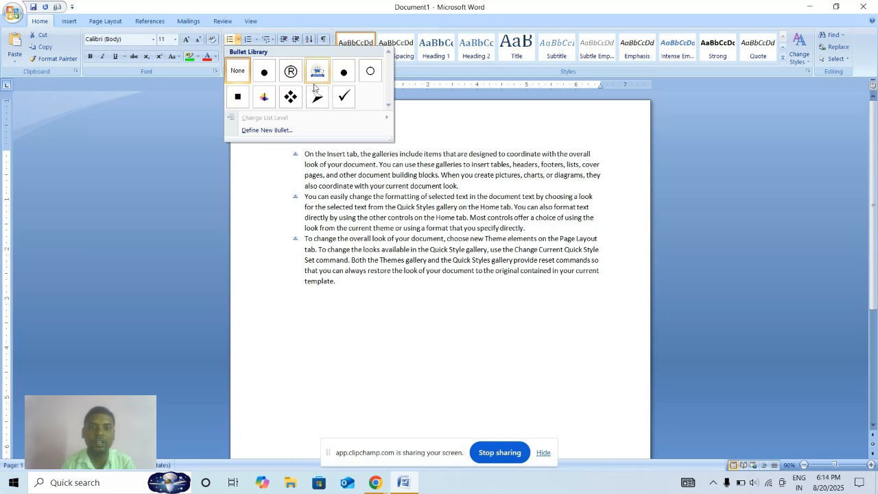
left_click(316, 100)
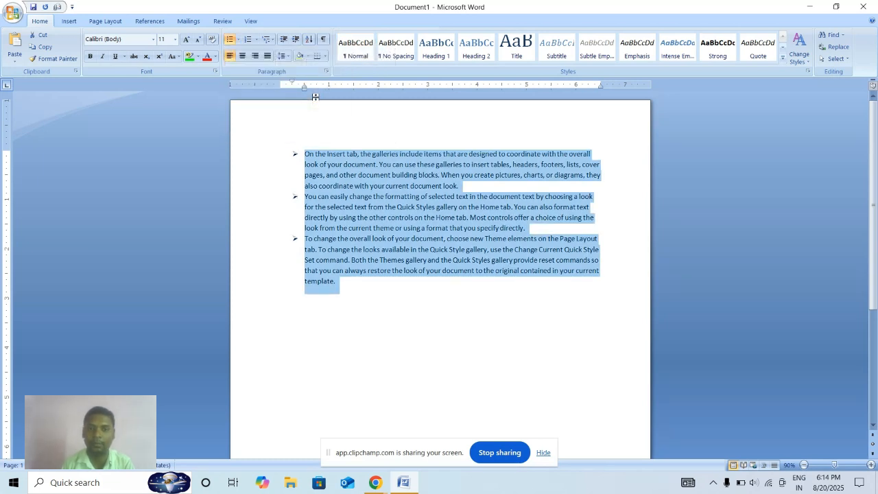
left_click(322, 160)
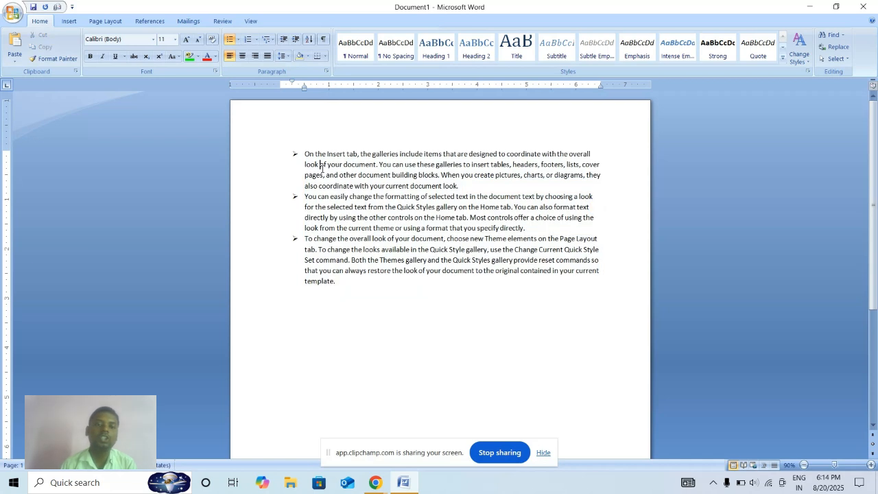
Step: Add three uppercase names as bulleted items below the paragraphs, ending on an unbulleted line
left_click(350, 286)
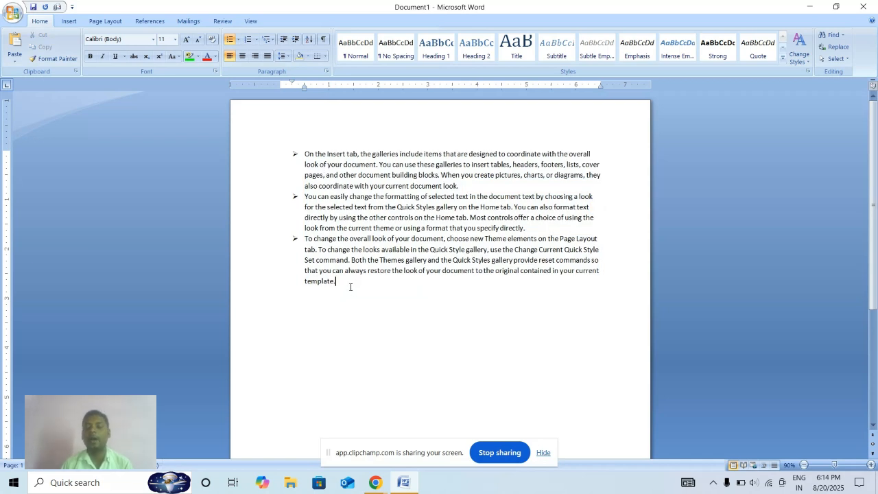
key("Return")
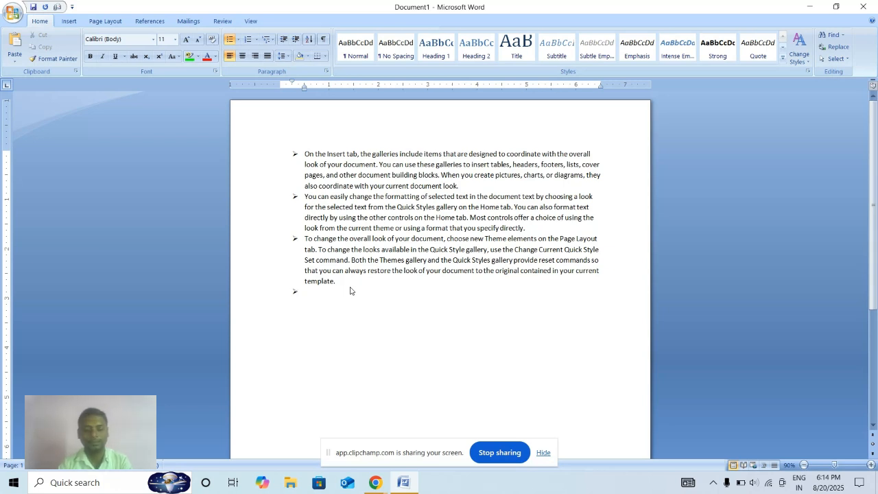
type("HAN KUMAR ")
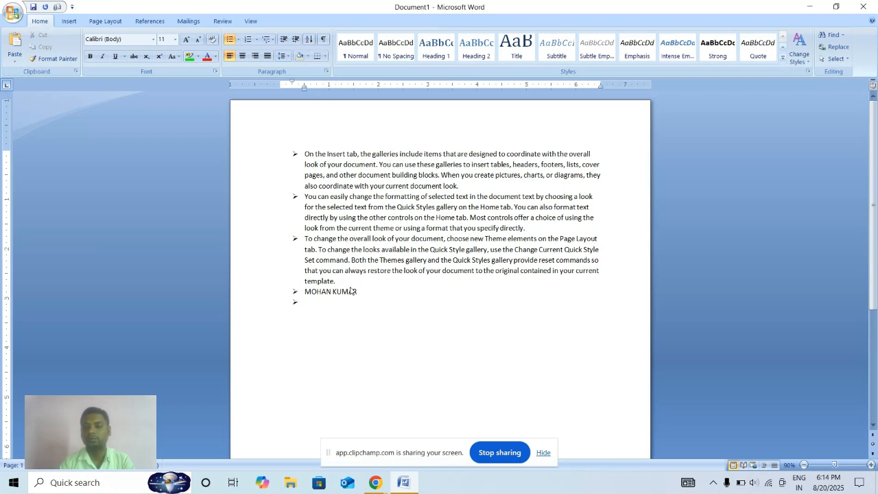
type("SHANKAR KUMAR SURESH")
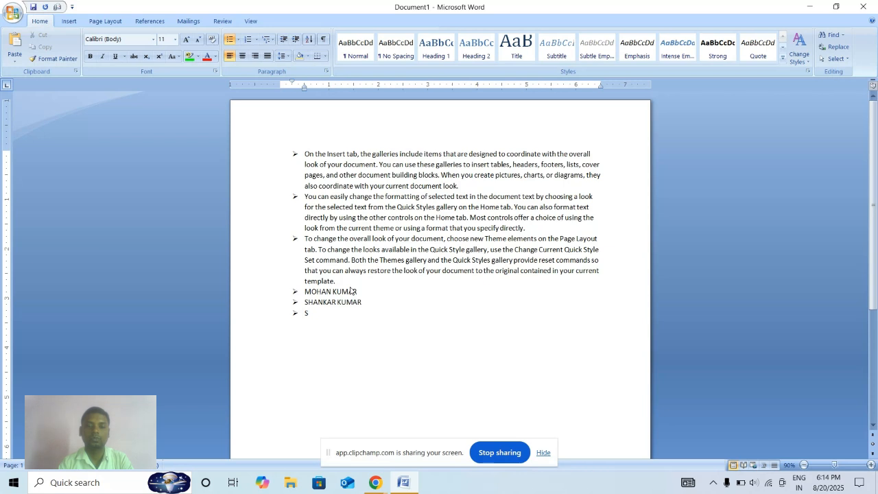
type(" KUMAR")
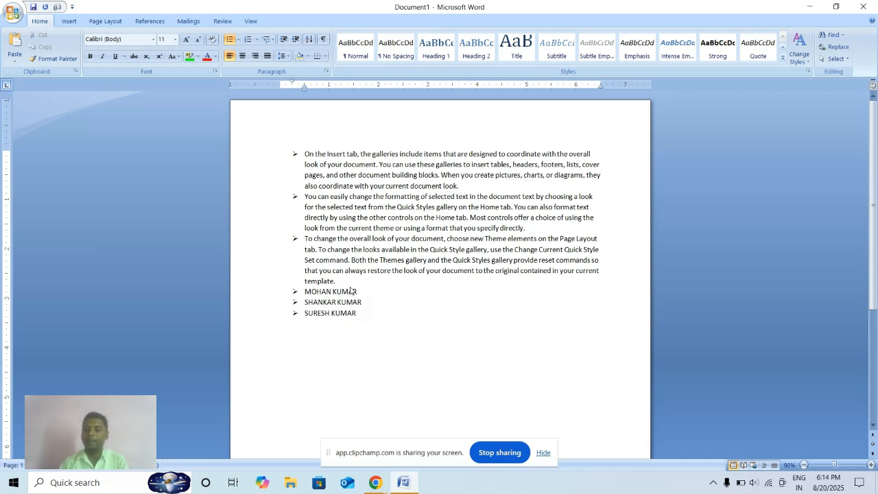
key("Return")
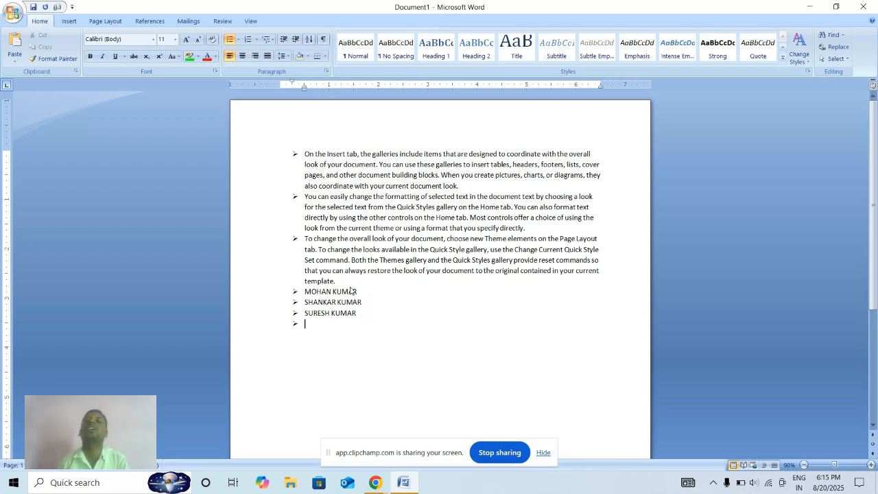
key("Return")
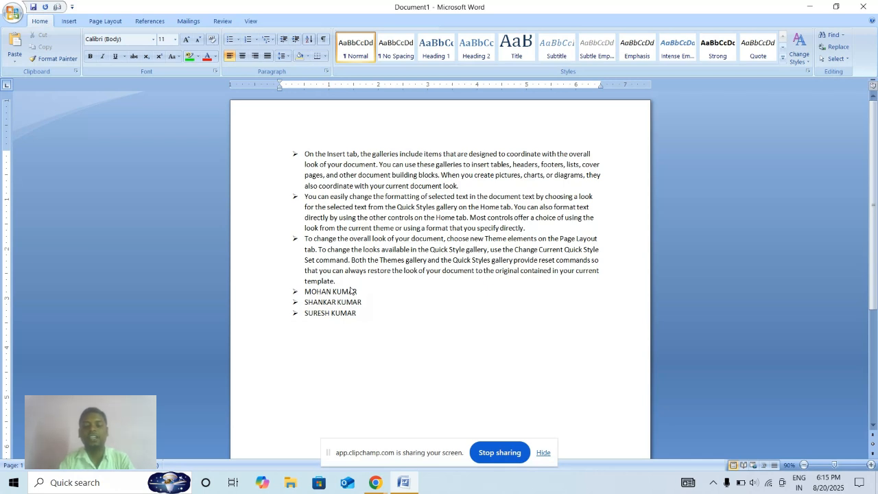
Step: Type one uppercase name unbulleted, then add two more names as arrow-bulleted items below it
type("RAM")
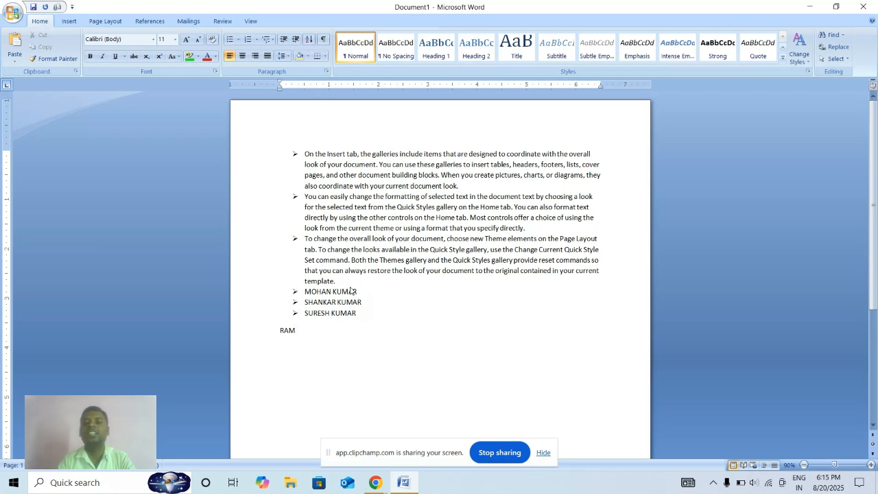
type("ESH KUMAR")
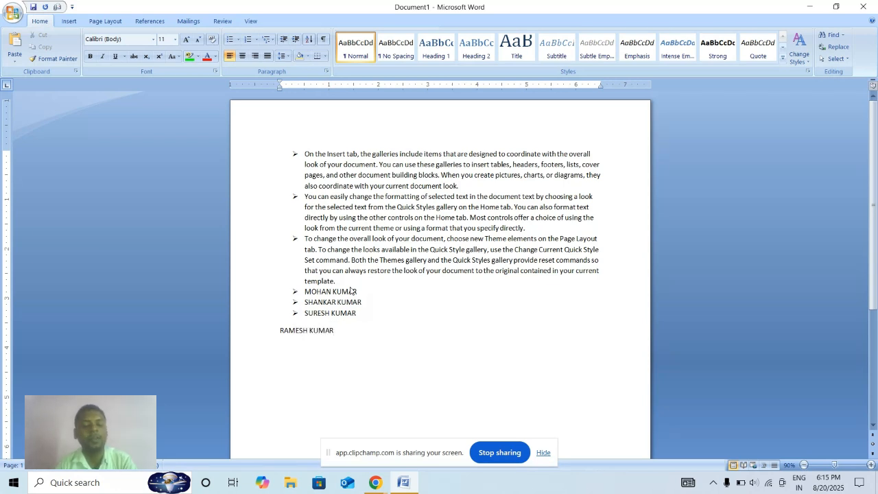
left_click(242, 42)
left_click(237, 39)
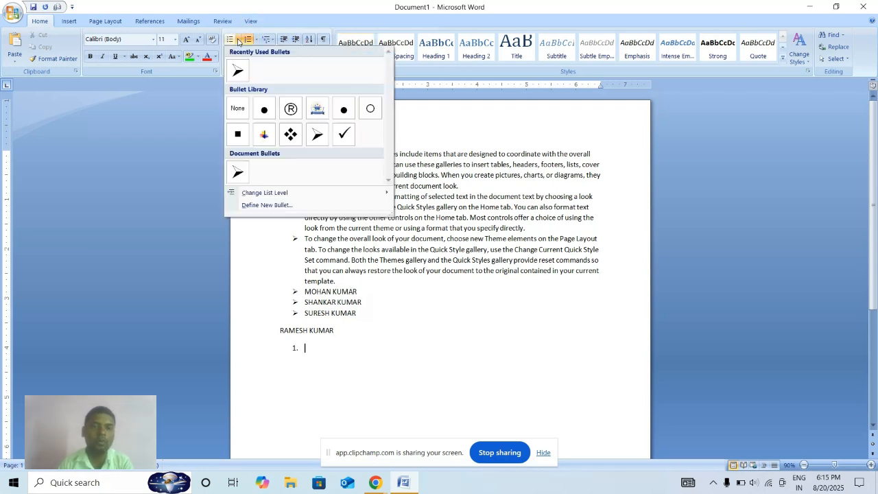
left_click(237, 72)
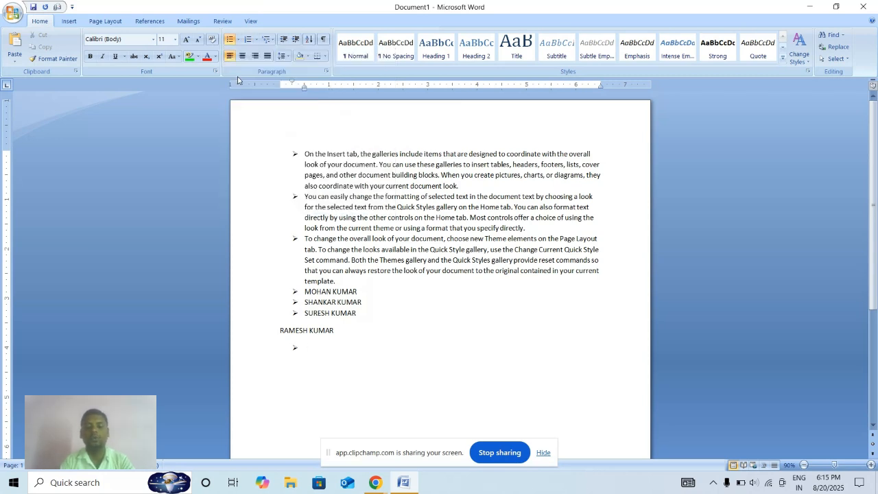
type("VIKASH KUMAR ")
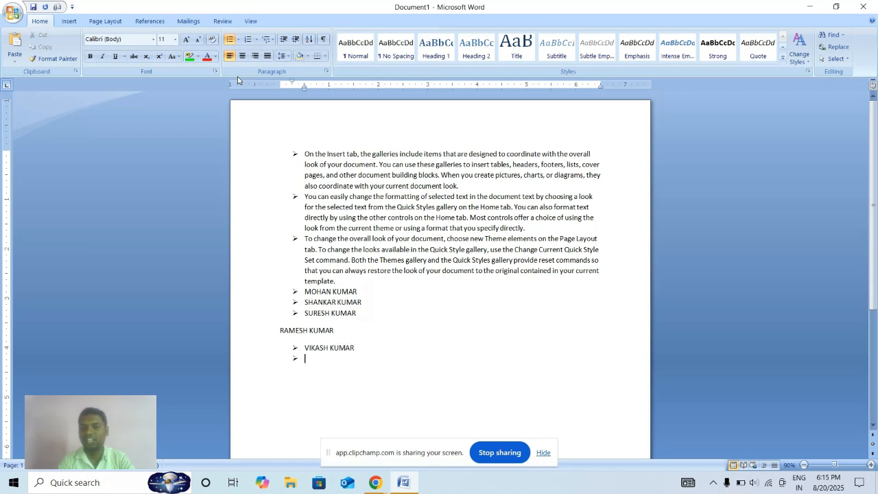
type("ABINASH K")
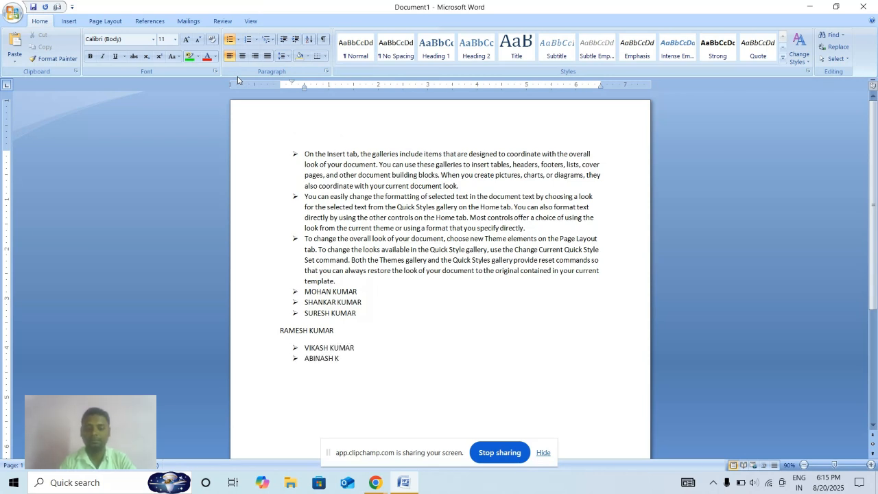
type("UMAR")
key("Return")
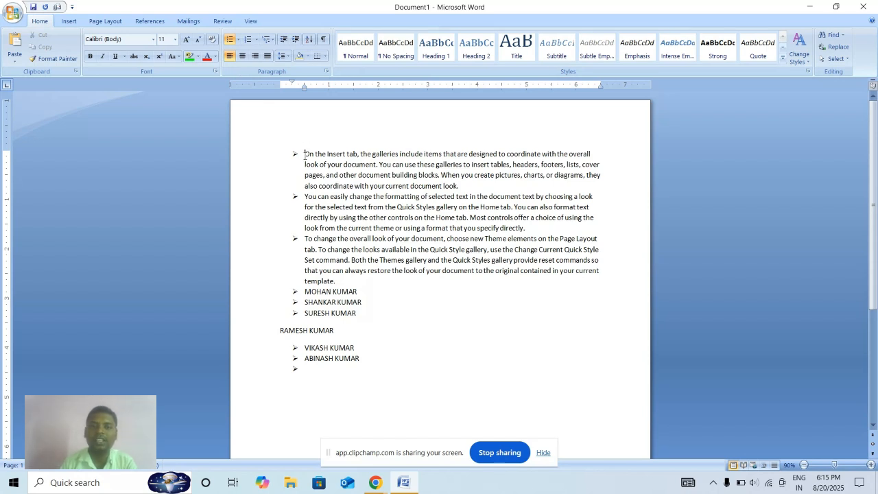
left_click_drag(305, 155, 376, 359)
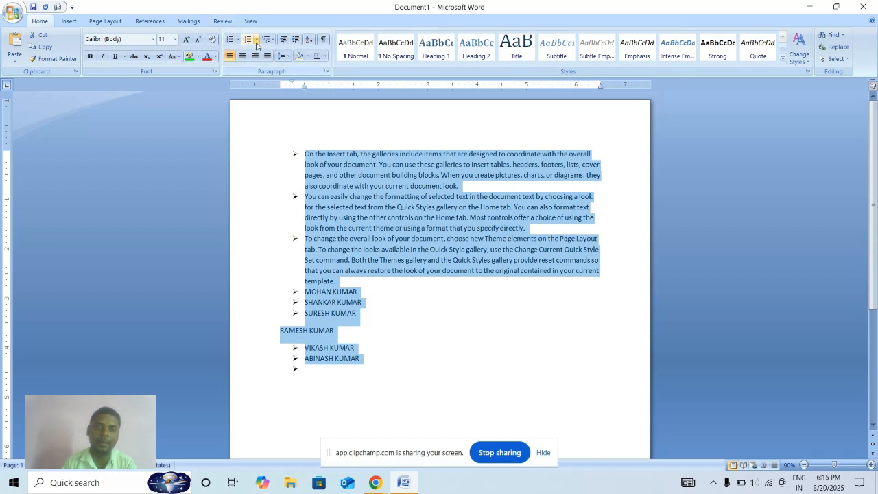
Step: Number the selected lines 1 to 9 in 1. 2. 3. format, undoing a multilevel-list trial
left_click(256, 39)
left_click(254, 83)
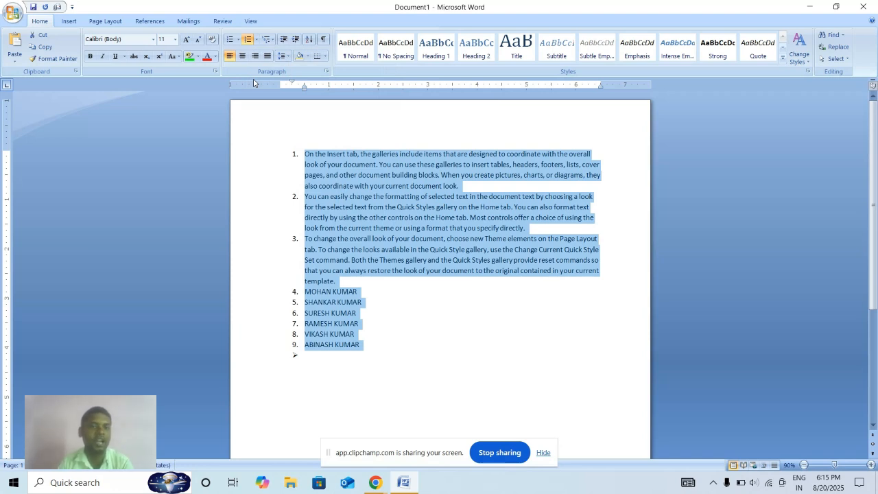
left_click(267, 40)
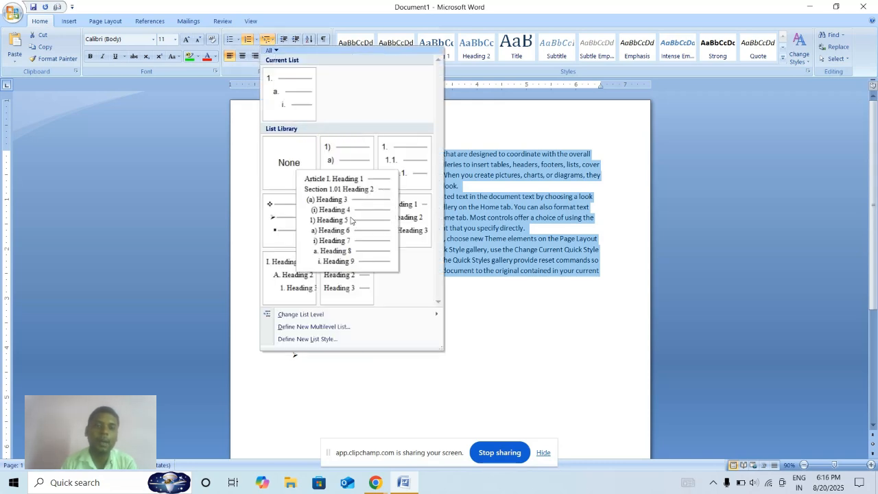
key("Escape")
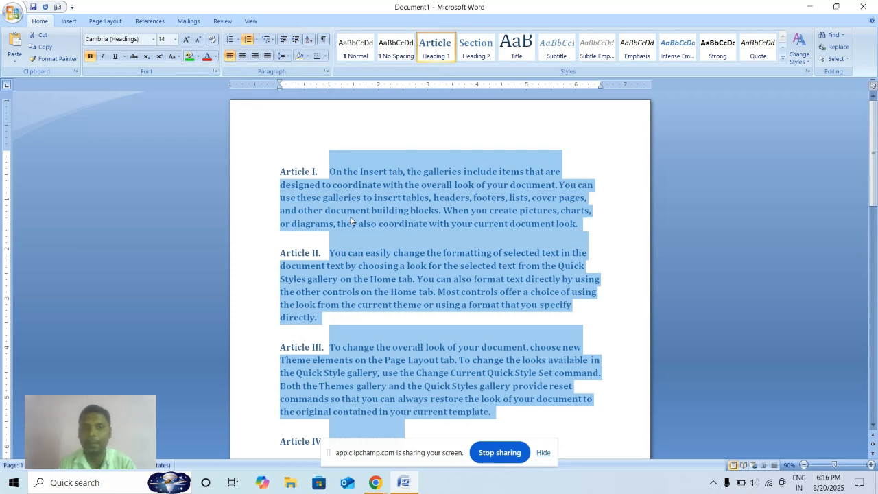
key("ctrl+z")
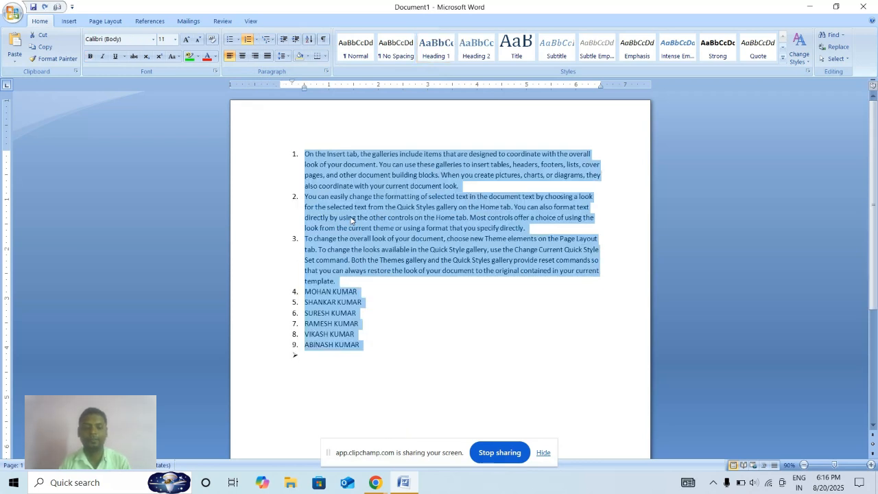
Step: Test indent levels on the numbered list, leaving it back at its standard left indent
left_click(366, 165)
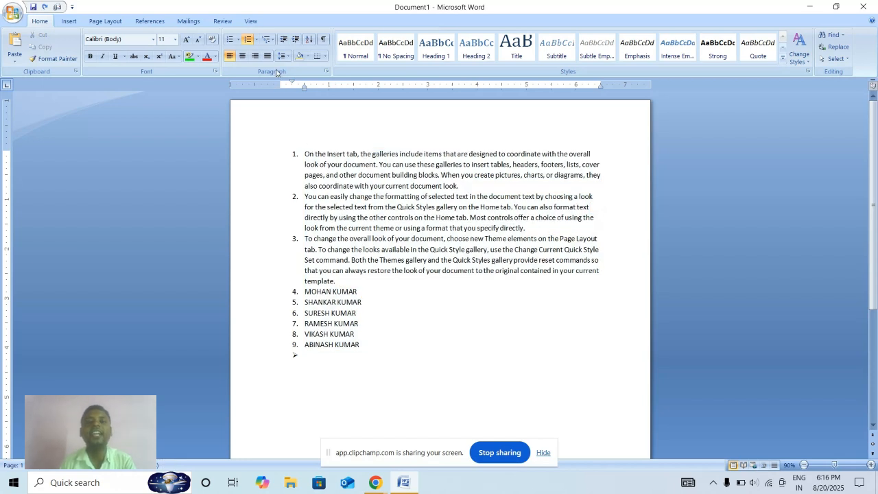
left_click(284, 40)
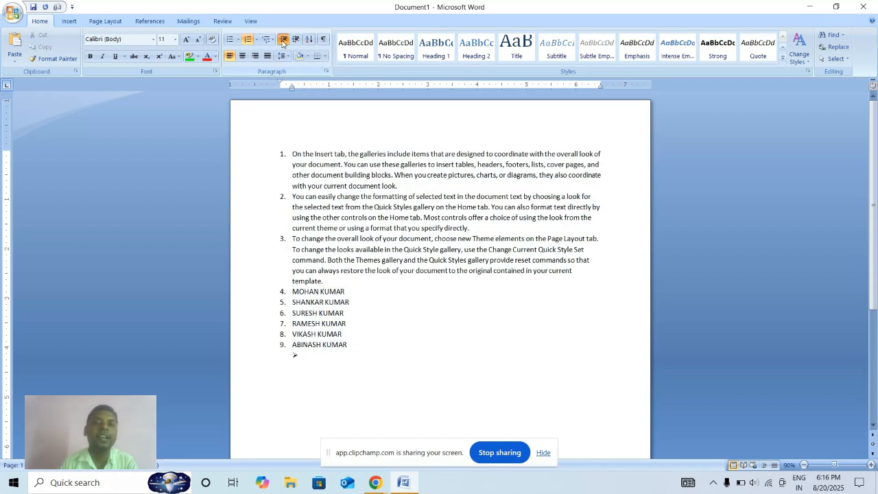
left_click(296, 40)
left_click(296, 40)
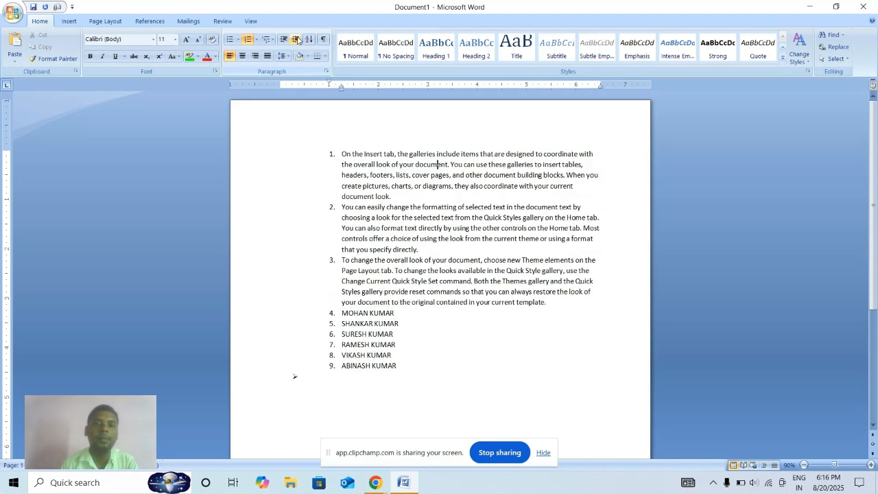
left_click(296, 40)
left_click(297, 39)
left_click(297, 40)
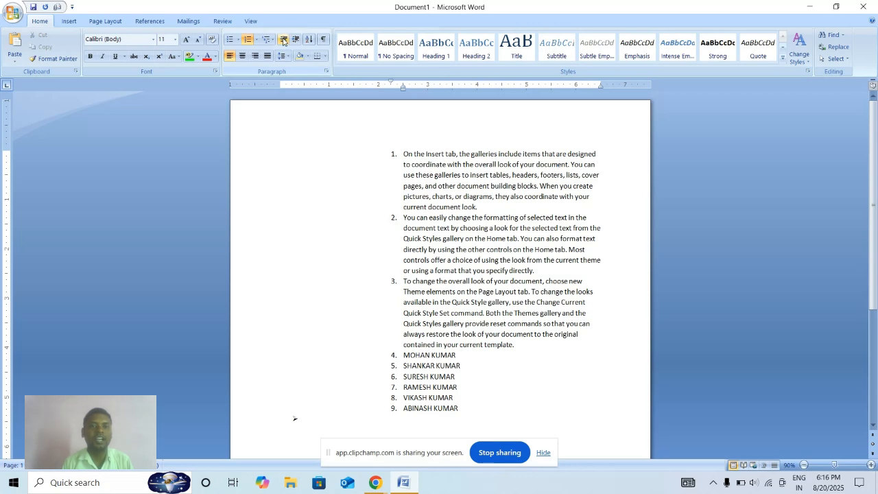
left_click(284, 41)
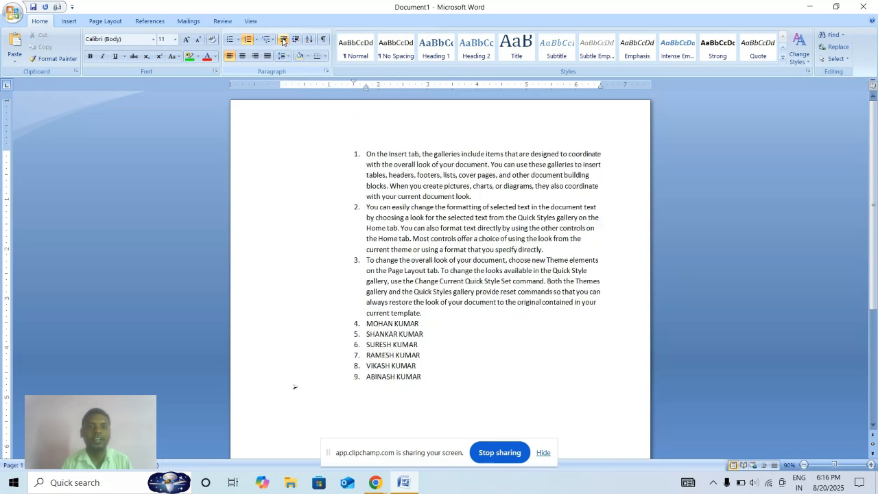
left_click(284, 40)
left_click(283, 41)
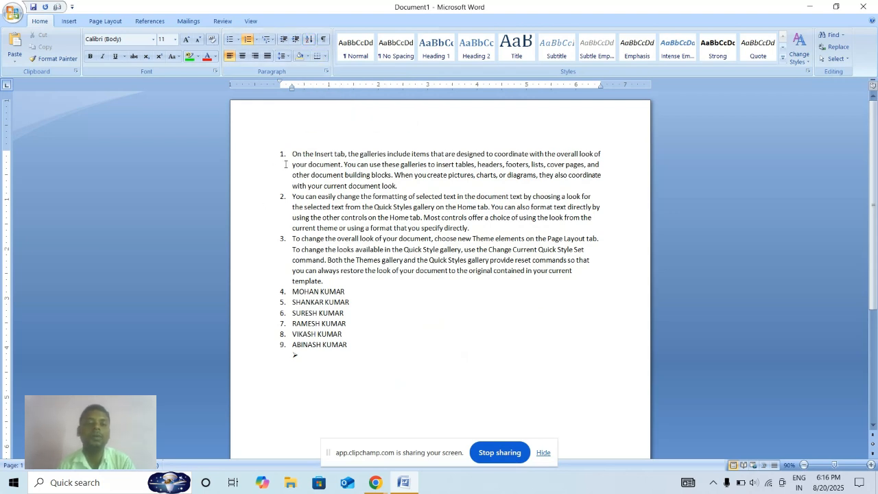
left_click_drag(291, 156, 364, 286)
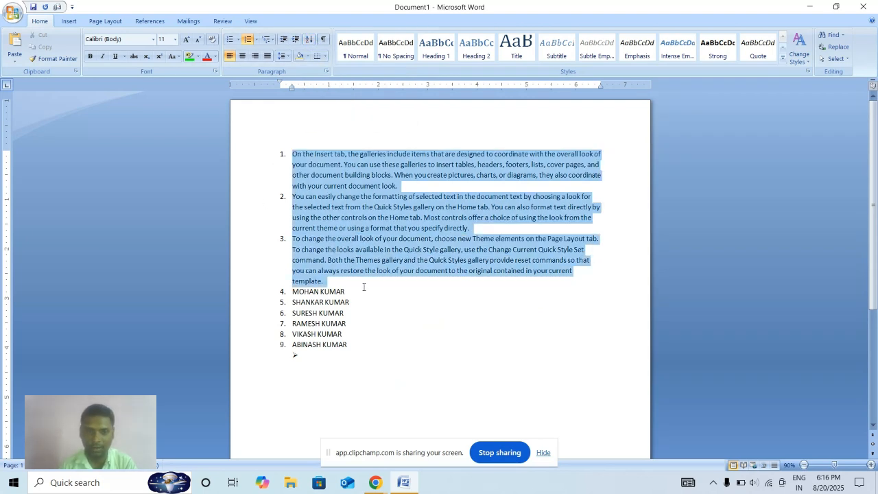
Step: Delete the three long paragraphs and clear the numbering from the empty last line
key("Delete")
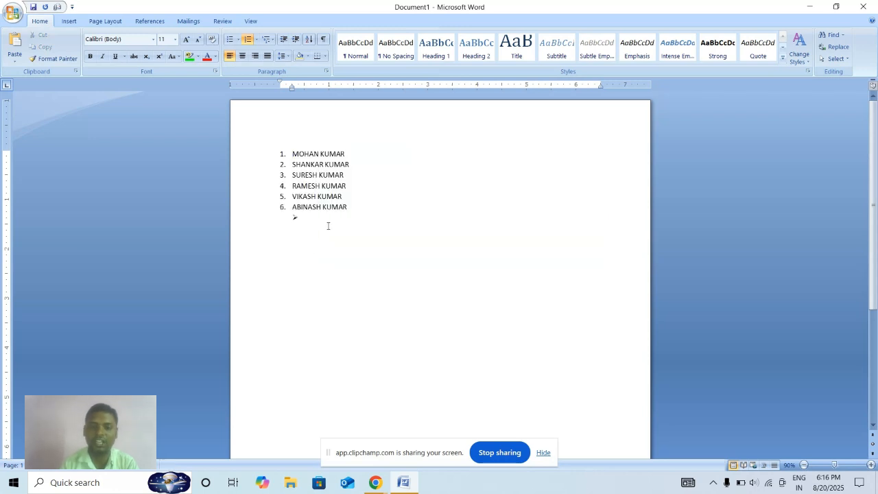
left_click(321, 225)
key("BackSpace")
key("BackSpace")
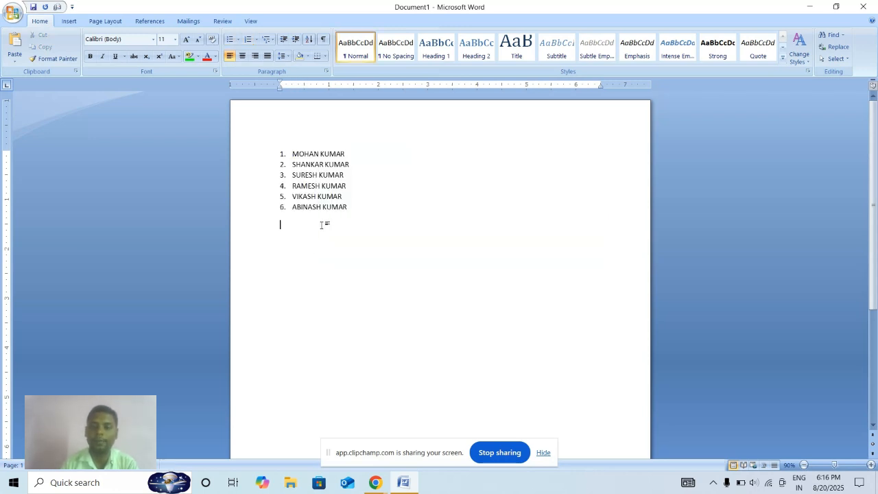
Step: Add six more uppercase names as numbered items 7 to 12
left_click(362, 207)
key("Return")
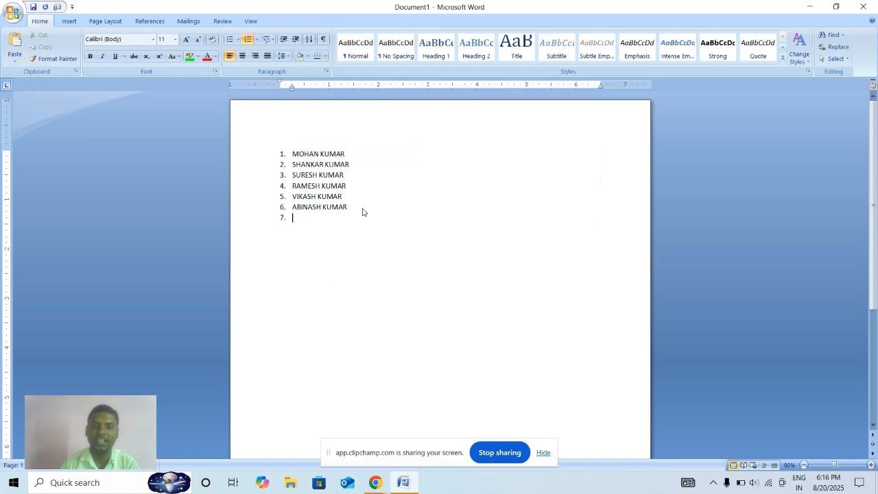
type("C")
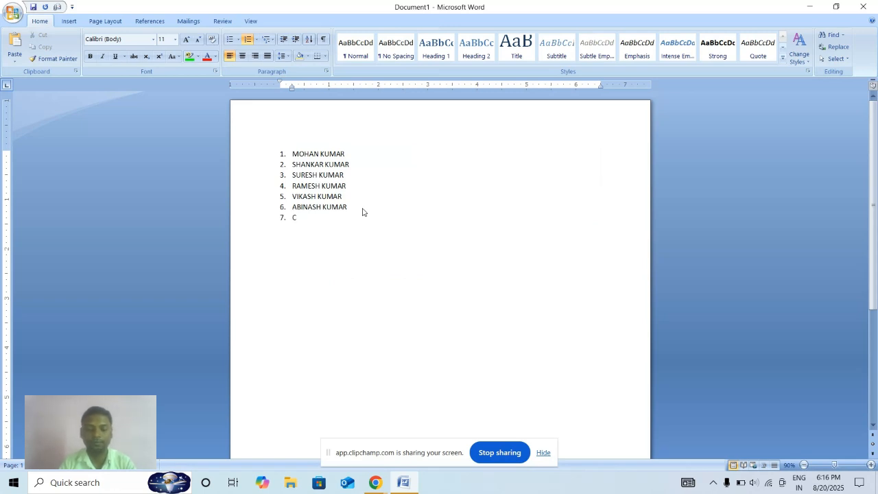
type("HAND")
key("BackSpace")
key("BackSpace")
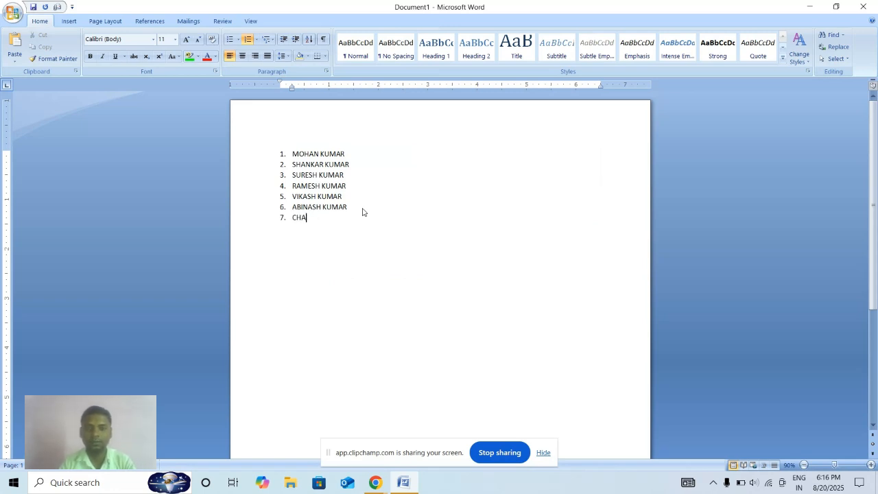
type("NDAN K")
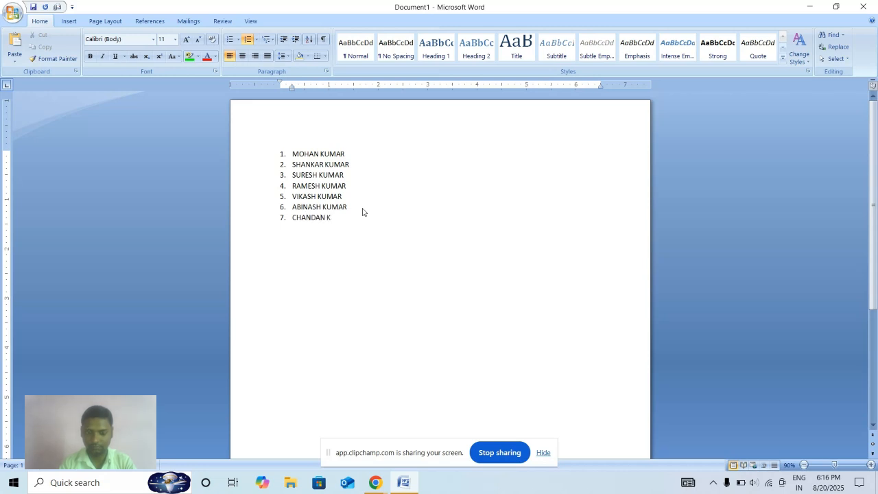
type("UMAR ")
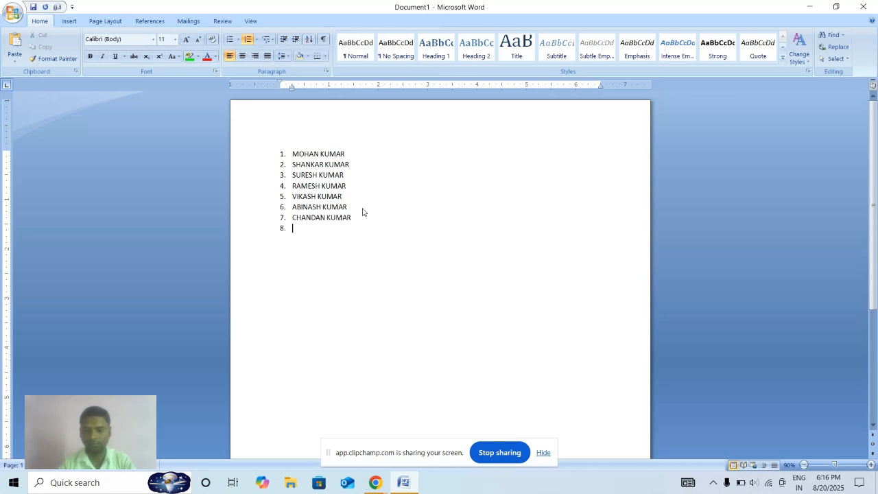
type("KUNDAN K")
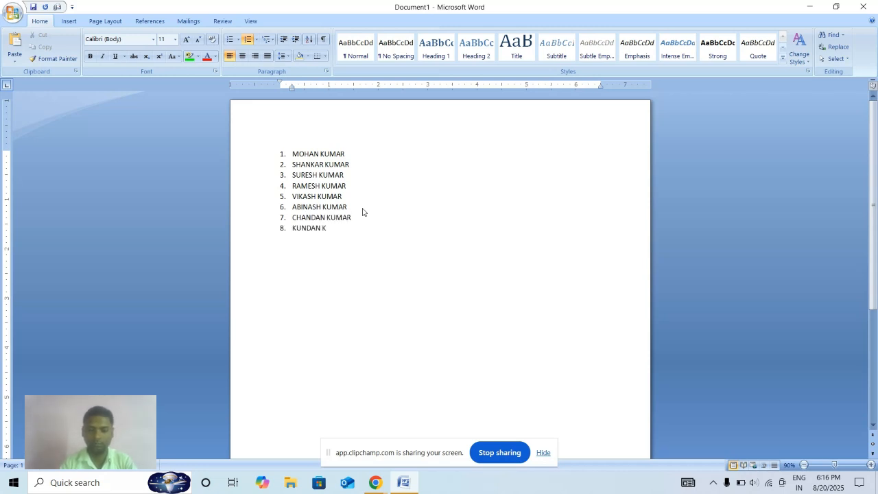
type("UMAR S")
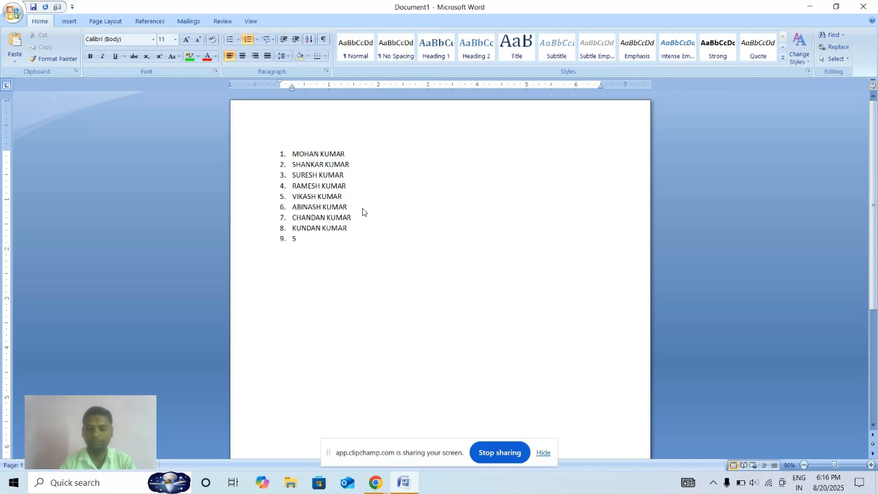
type("URAJ KUMAR")
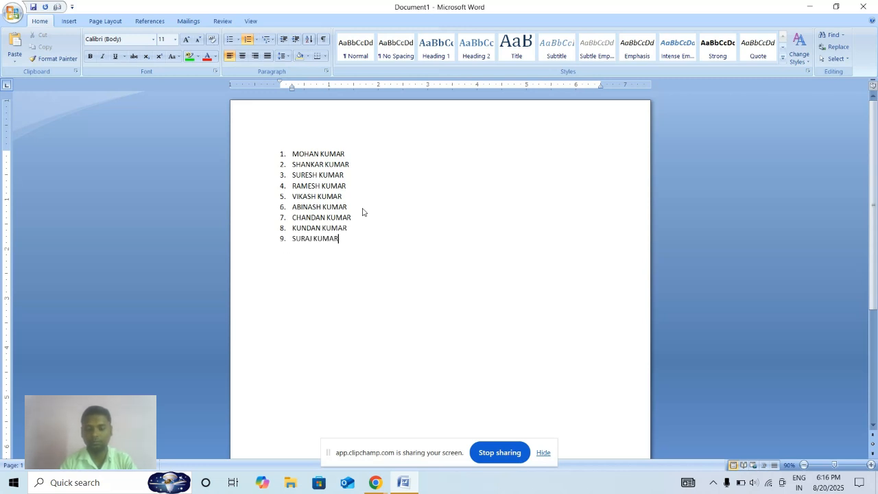
key("Return")
type("MUSHKAN K")
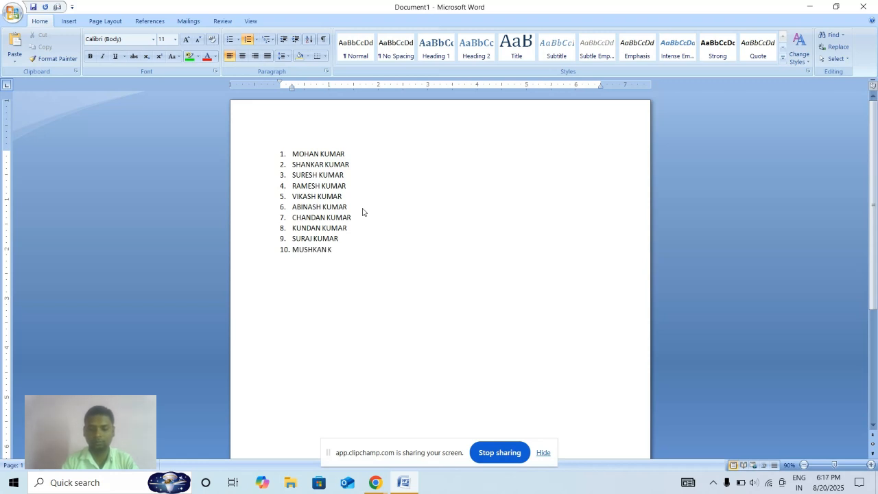
type("UMARI")
key("Return")
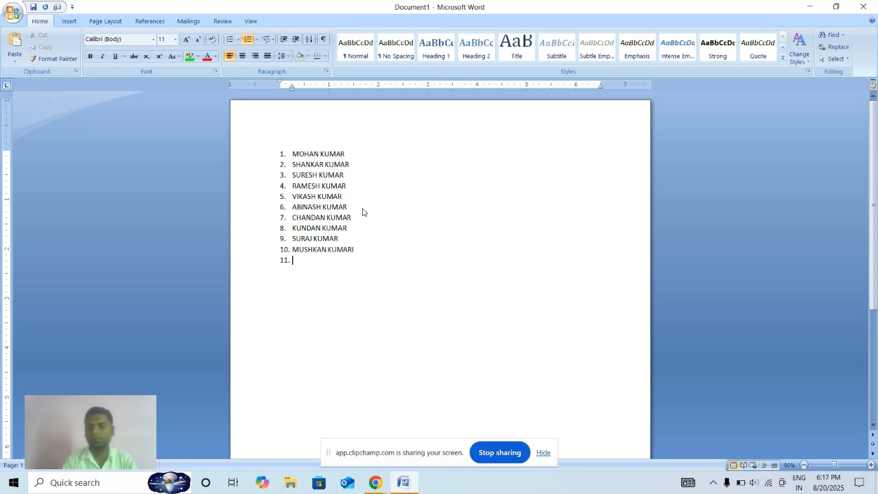
type("GITA")
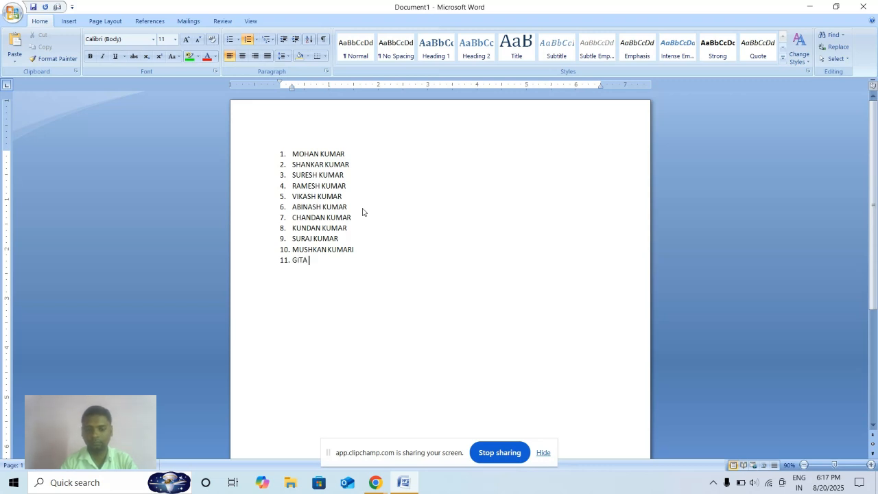
type(" KUMARI")
key("Return")
type("RADHA KUMARI")
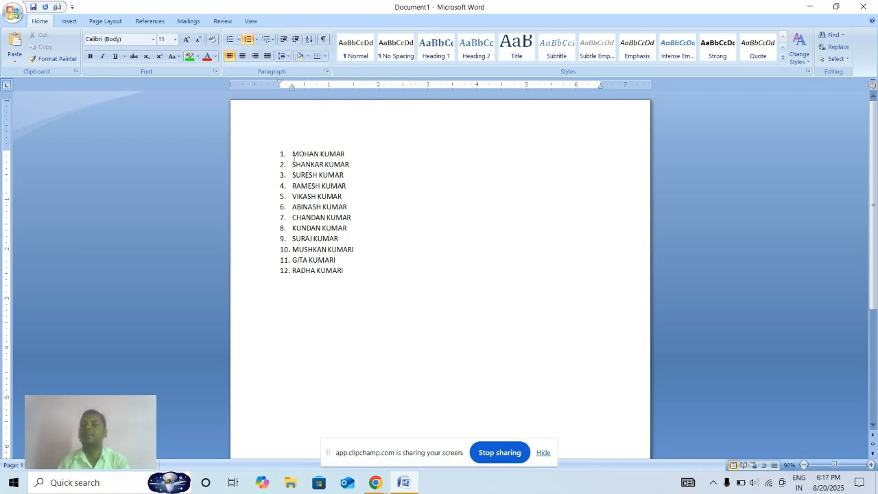
Step: Sort the twelve selected names in ascending order
left_click_drag(293, 153, 360, 279)
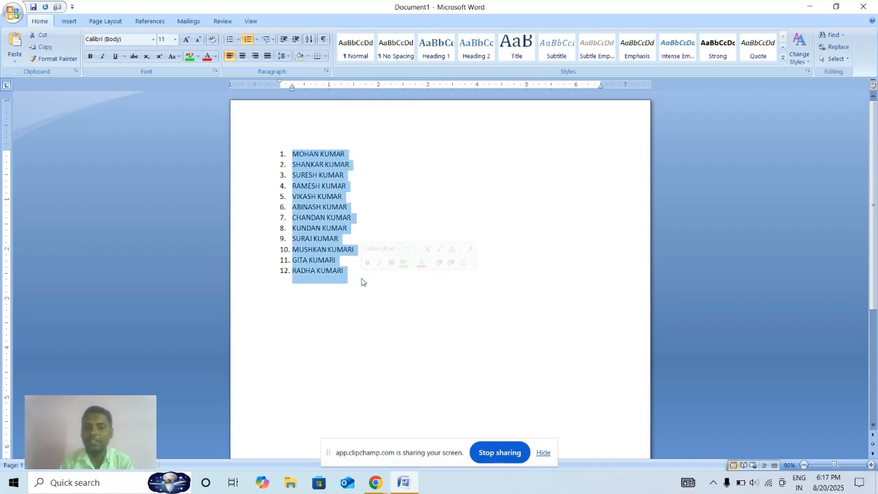
left_click(309, 40)
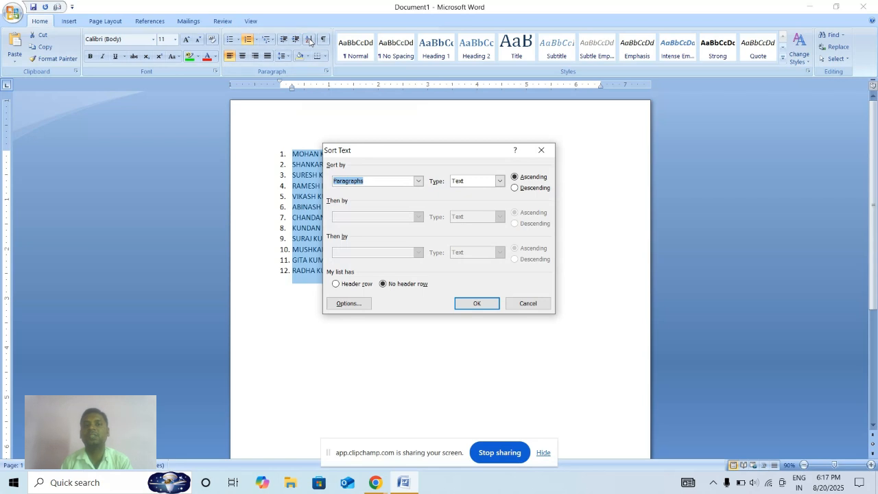
left_click(523, 178)
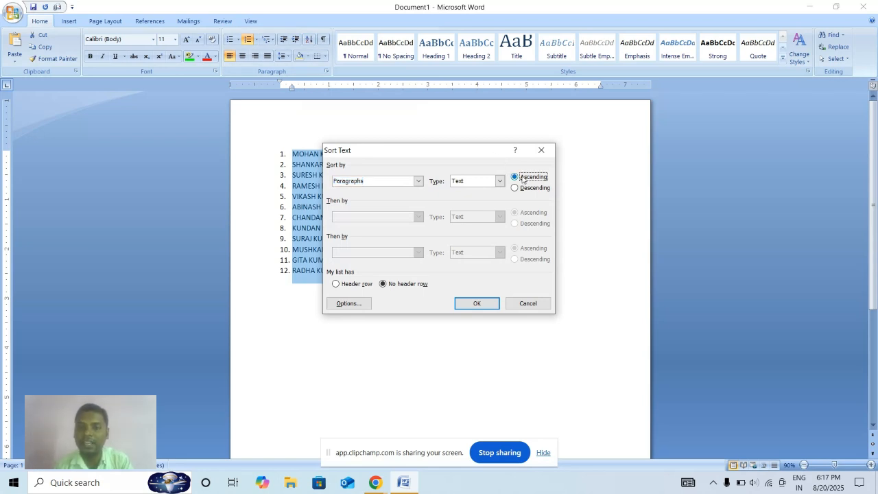
left_click(477, 306)
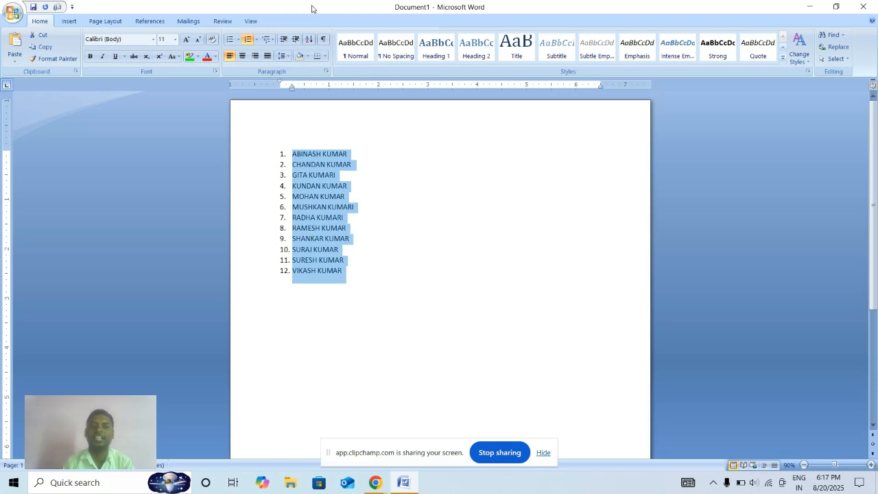
Step: Re-sort the name list in descending order
left_click(309, 39)
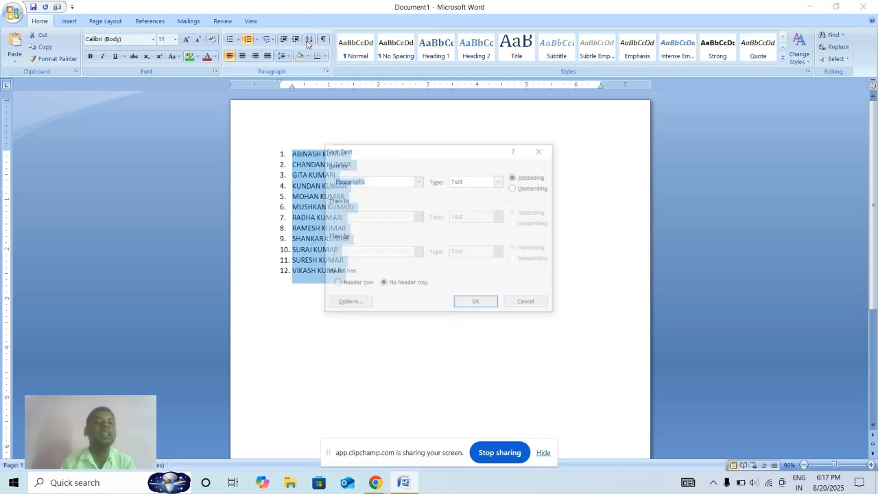
left_click(523, 188)
left_click(477, 303)
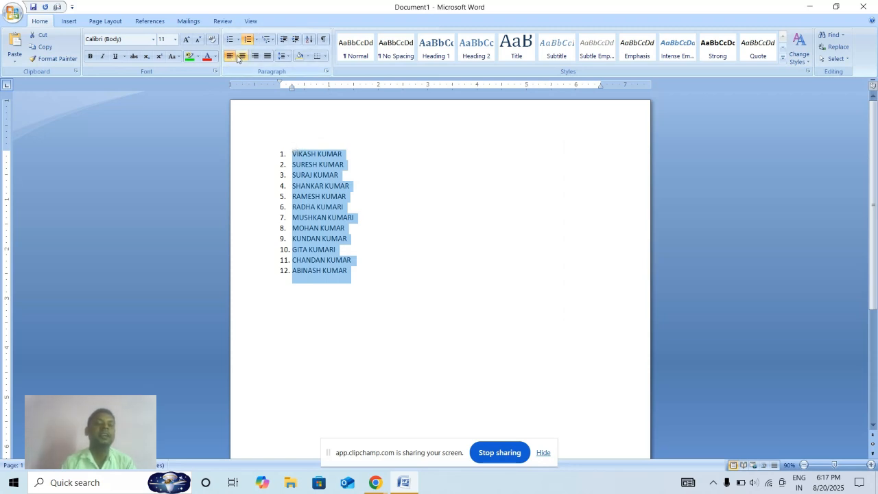
Step: Try centred, right and justified alignment on the name list
left_click(242, 56)
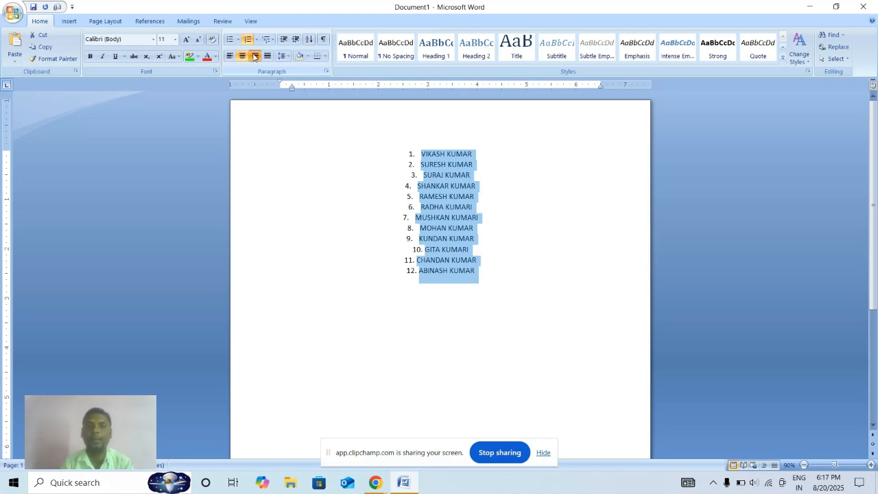
left_click(254, 57)
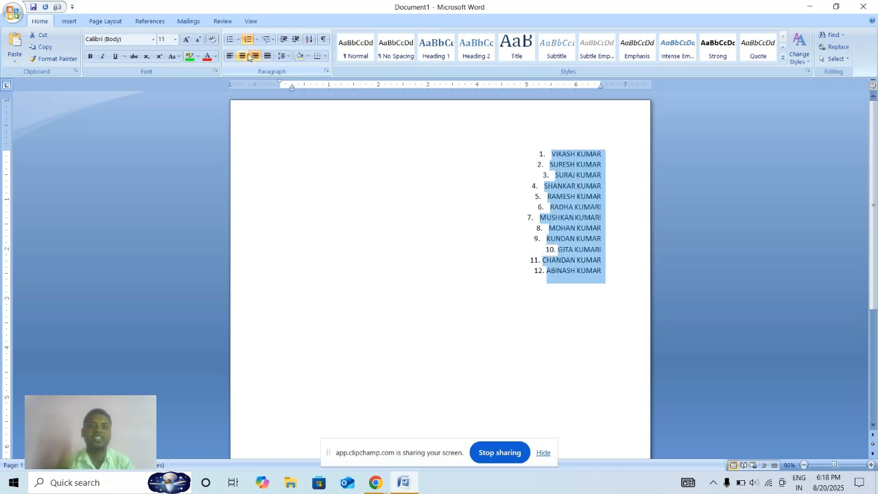
left_click(268, 56)
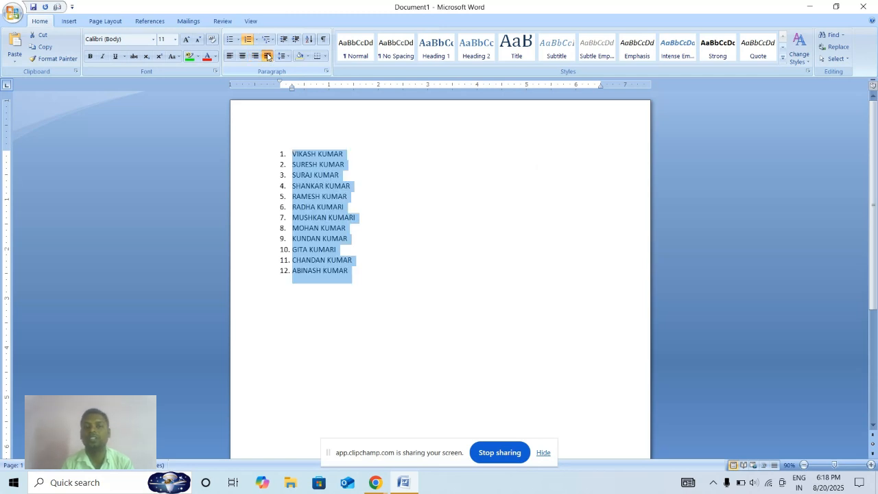
left_click(285, 57)
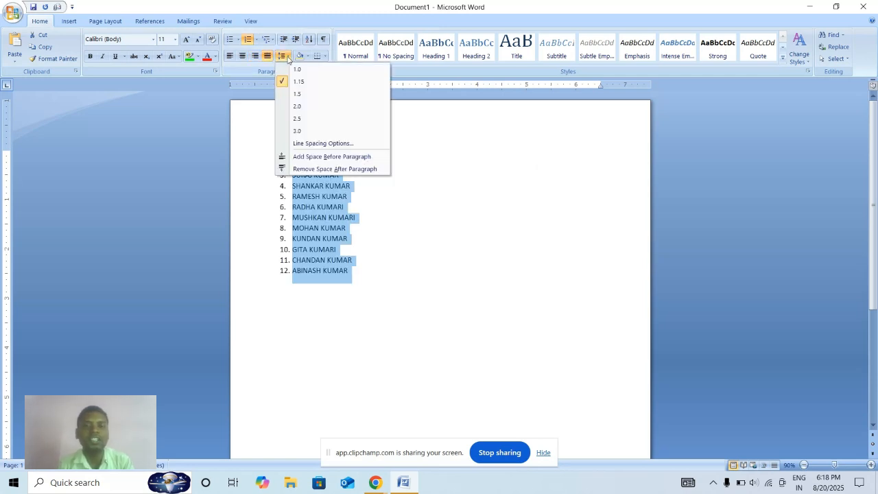
left_click(395, 226)
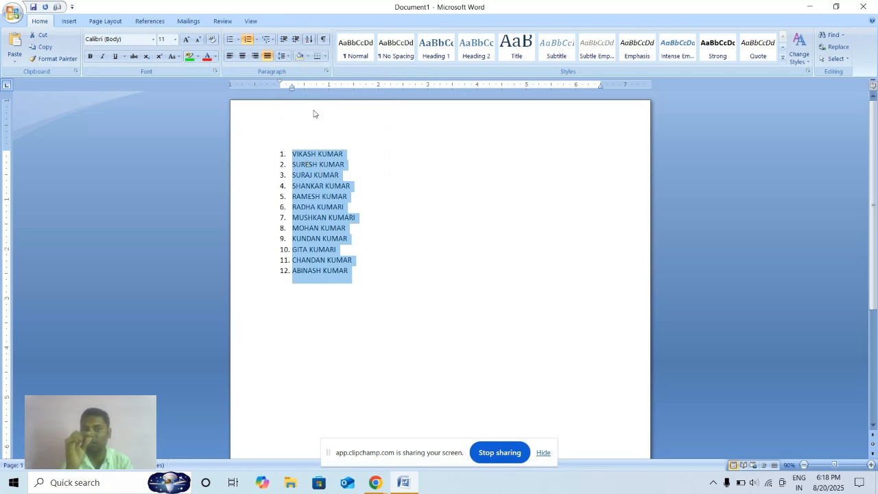
Step: Try line spacing 2.5 and 1.15, then settle on single 1.0 spacing
left_click(282, 56)
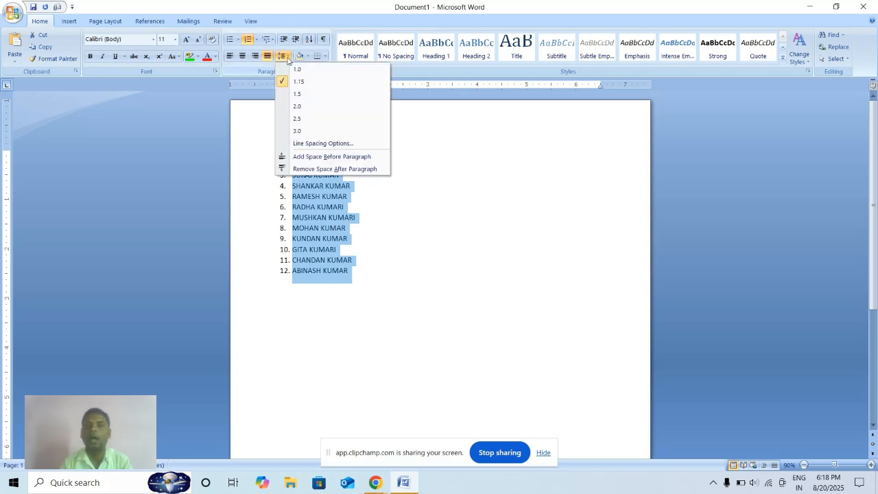
left_click(297, 118)
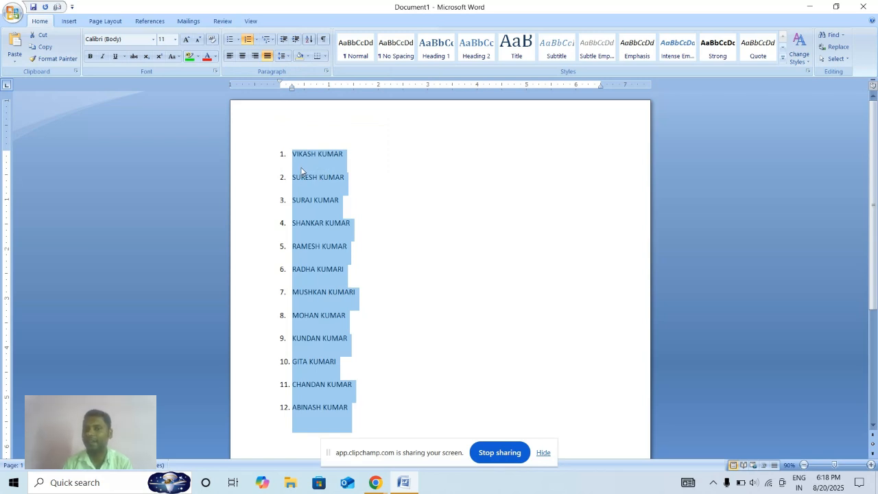
left_click(282, 56)
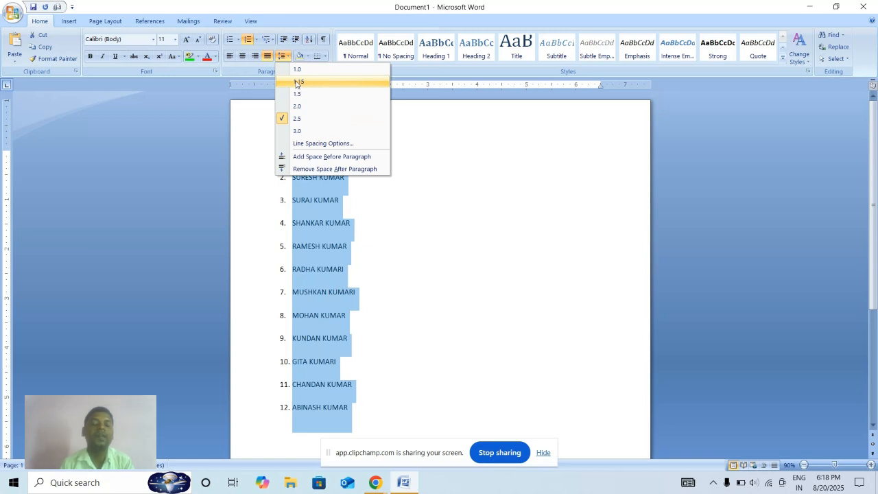
left_click(297, 81)
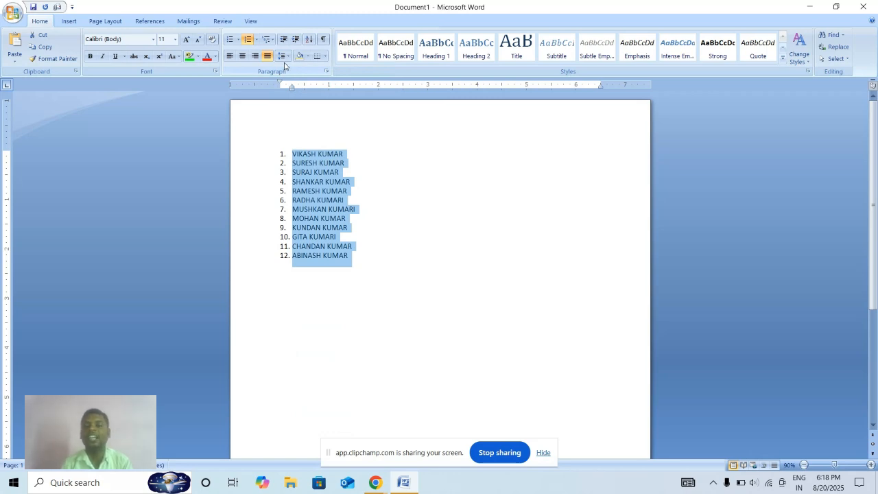
left_click(283, 56)
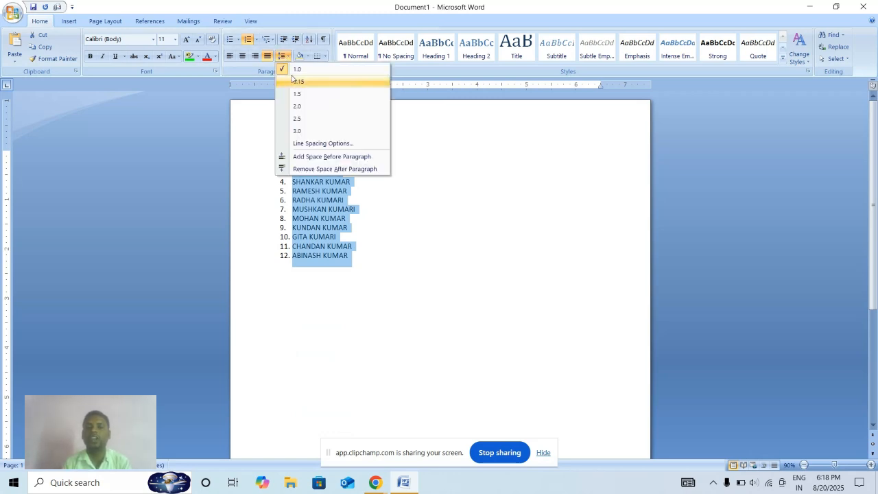
left_click(297, 69)
Step: Check Line Spacing Options without changes and place the caret before the first name
left_click(283, 56)
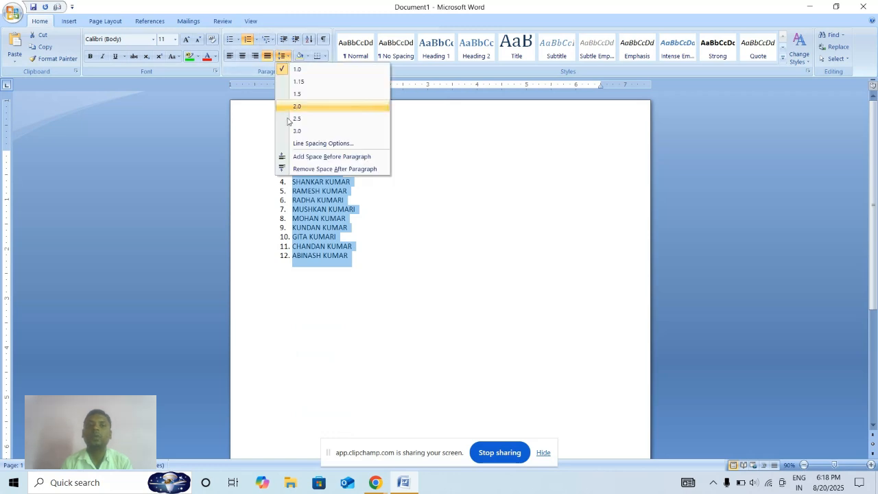
left_click(299, 143)
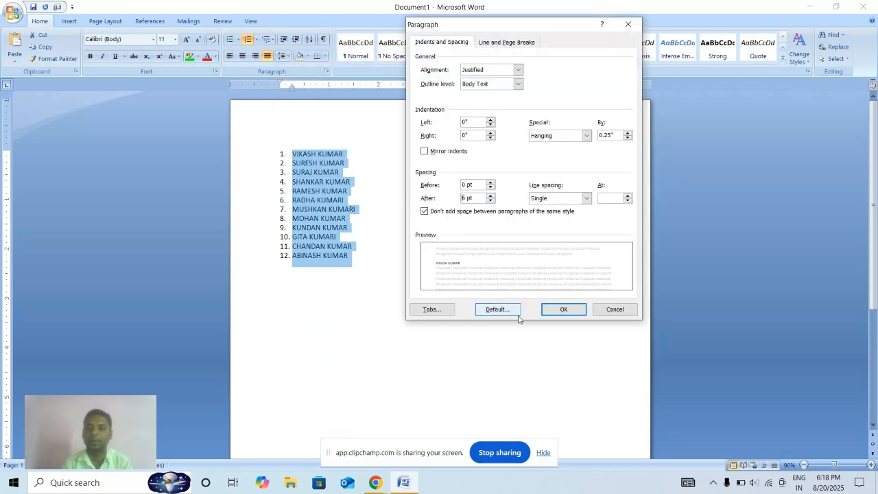
left_click(557, 309)
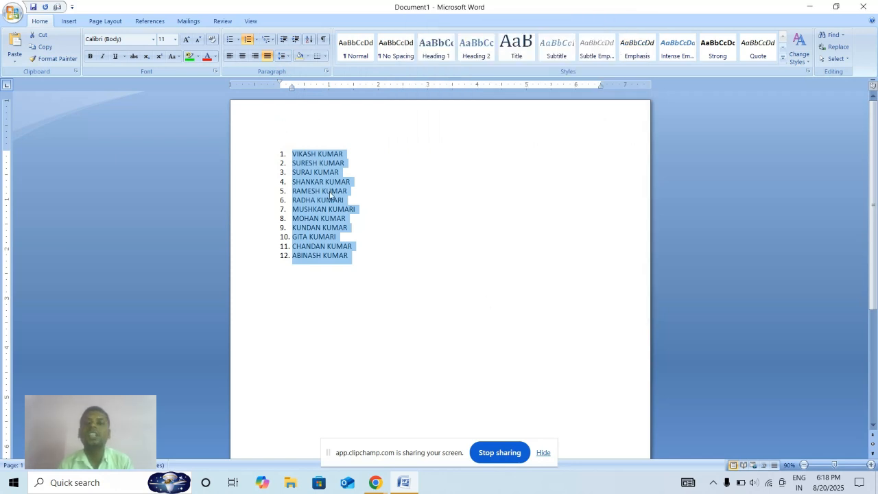
left_click(302, 148)
left_click(288, 145)
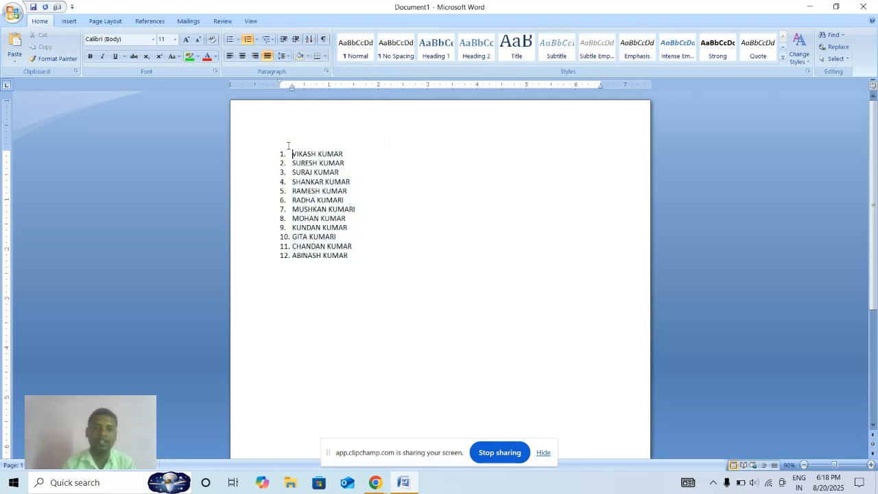
Step: Add a blank line above the name list and generate sample paragraphs with =RAND()
key("Return")
left_click(289, 149)
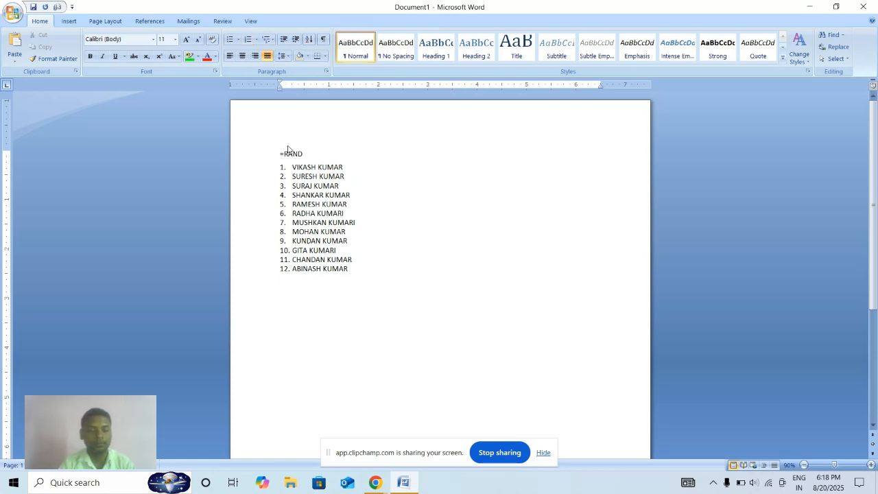
type("=RAND()")
key("Return")
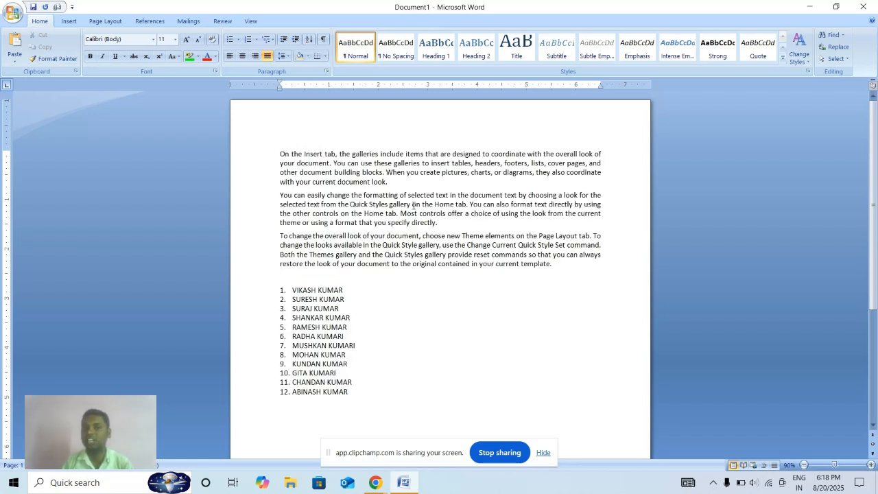
Step: Shade the second paragraph green and the first paragraph dark red
left_click(307, 58)
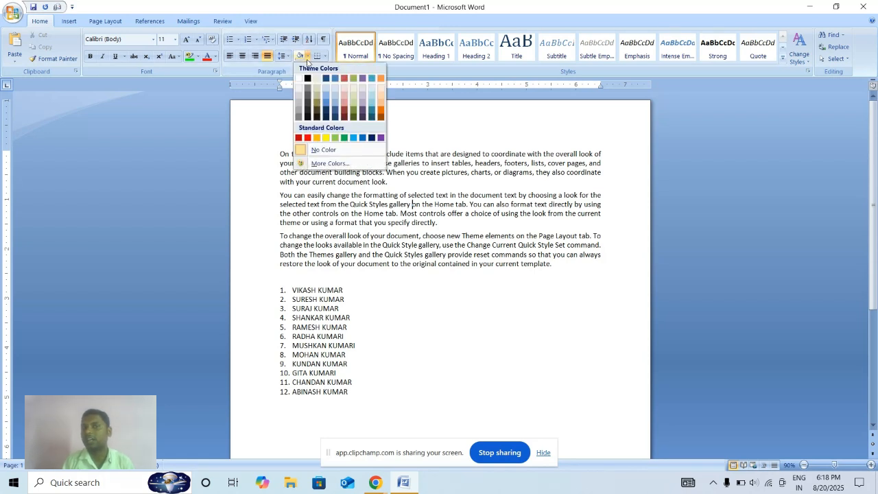
left_click(345, 138)
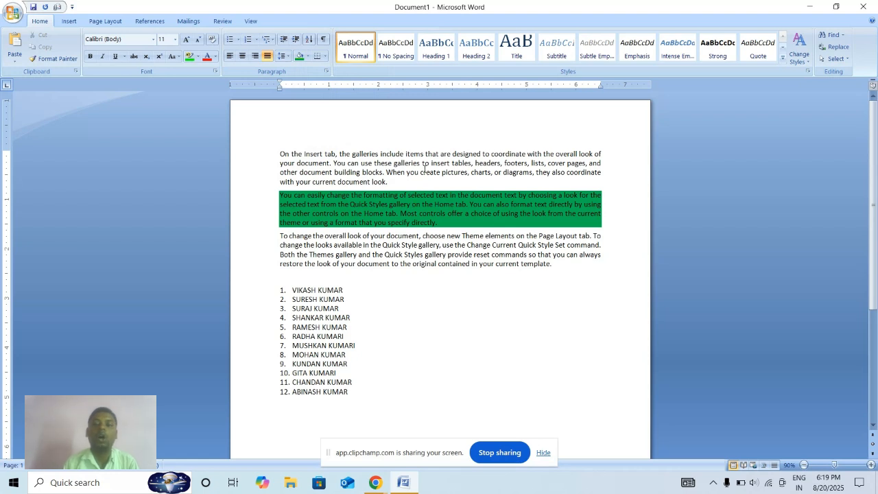
left_click(307, 56)
left_click(345, 110)
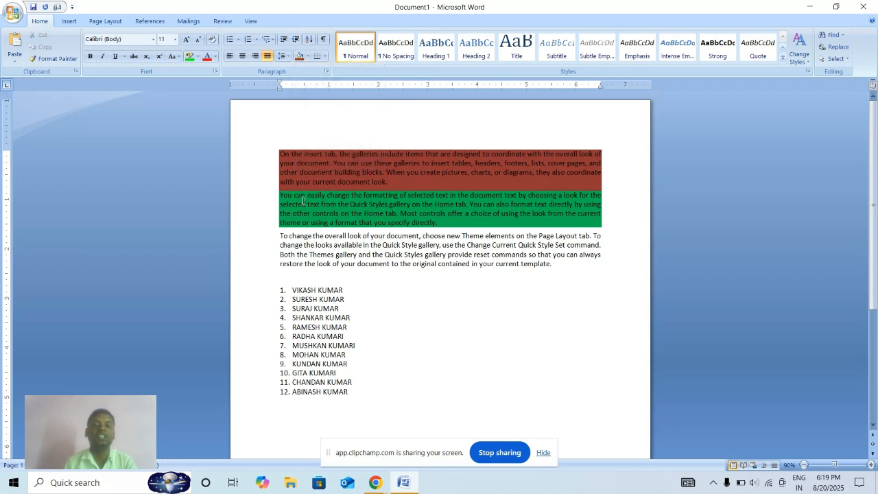
left_click_drag(279, 152, 620, 301)
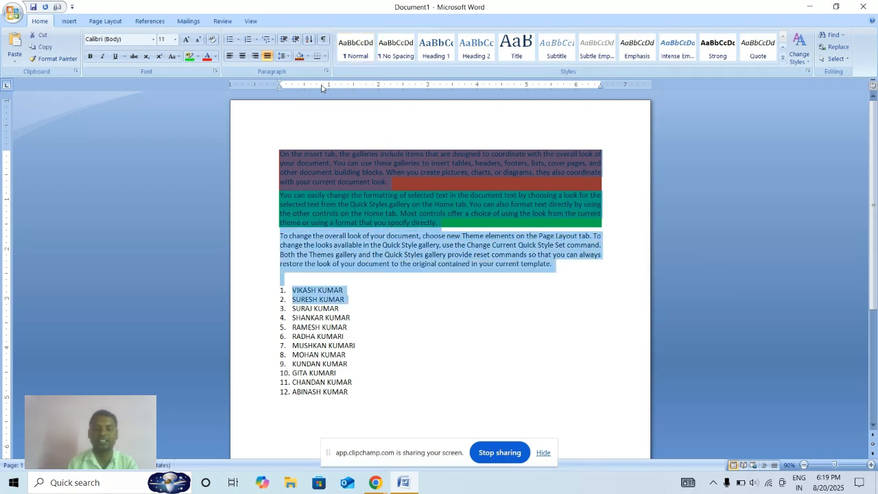
Step: Apply pale blue shading to the selected paragraphs and first names
left_click(307, 55)
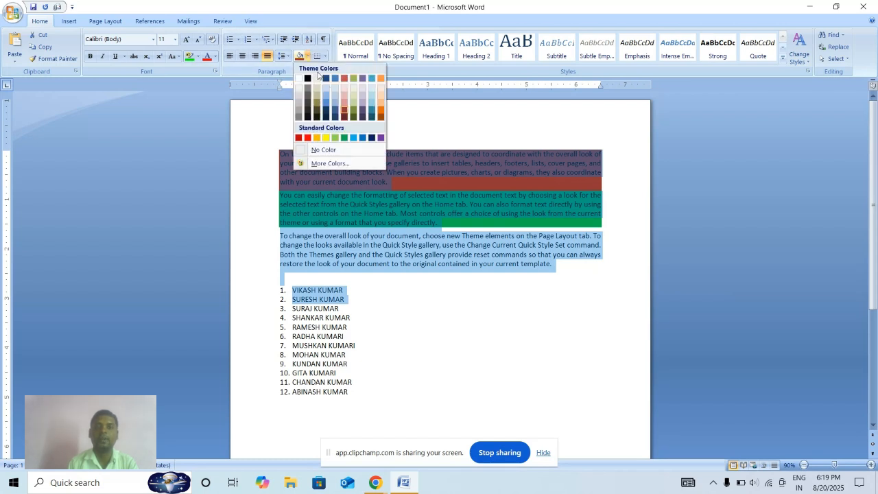
left_click(334, 98)
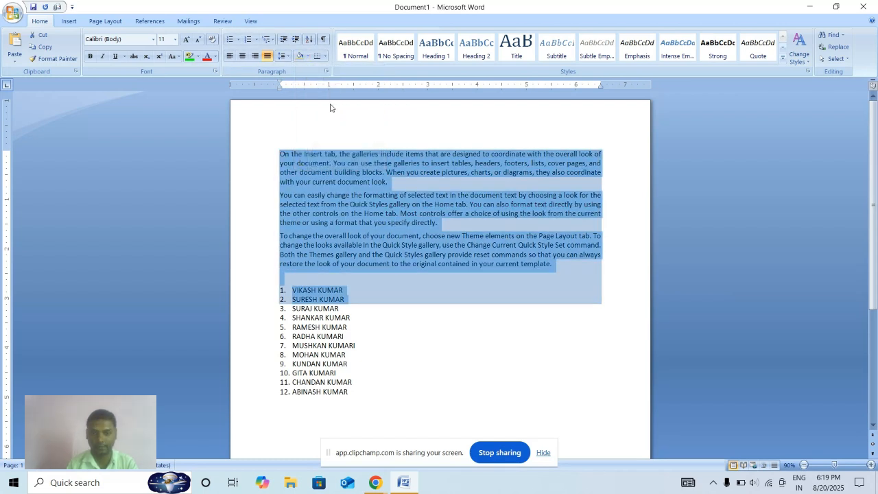
left_click(352, 183)
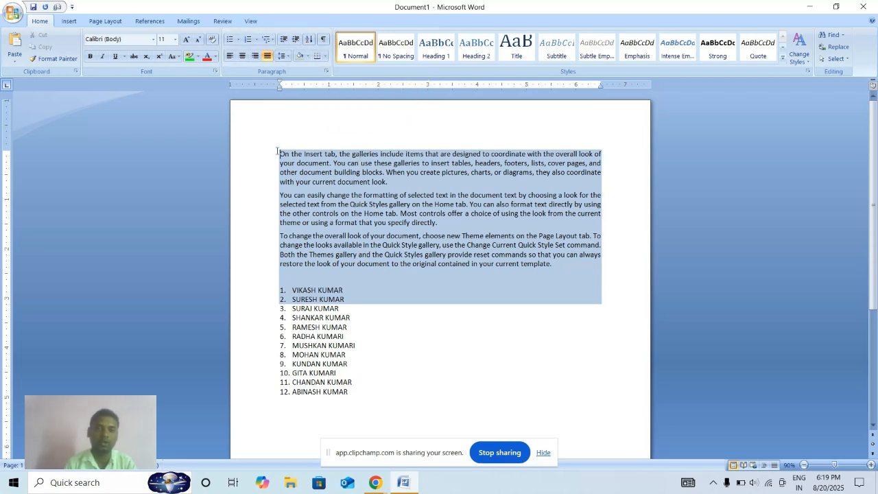
Step: Add All Borders to the paragraphs and whole name list, then remove them with No Border
left_click_drag(277, 152, 384, 396)
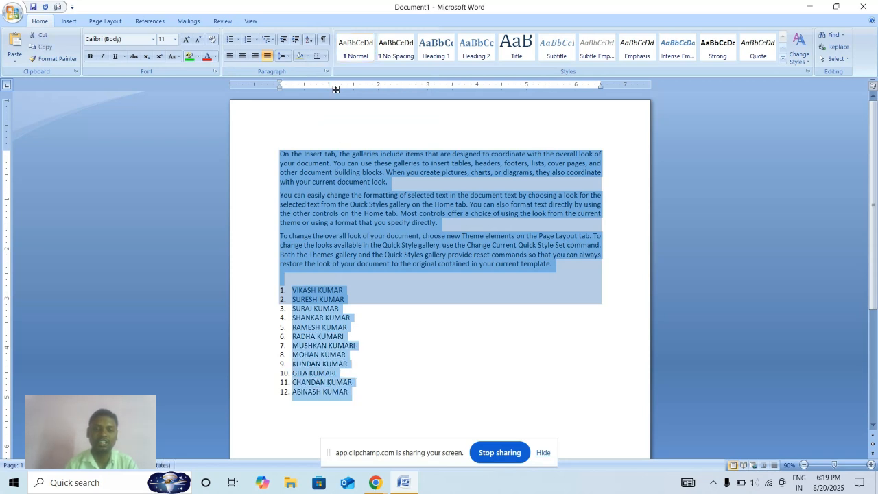
left_click(326, 56)
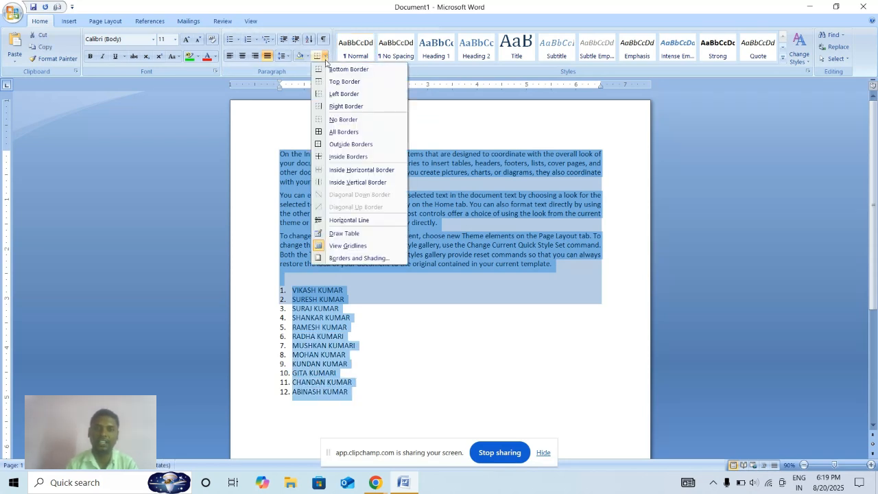
left_click(359, 133)
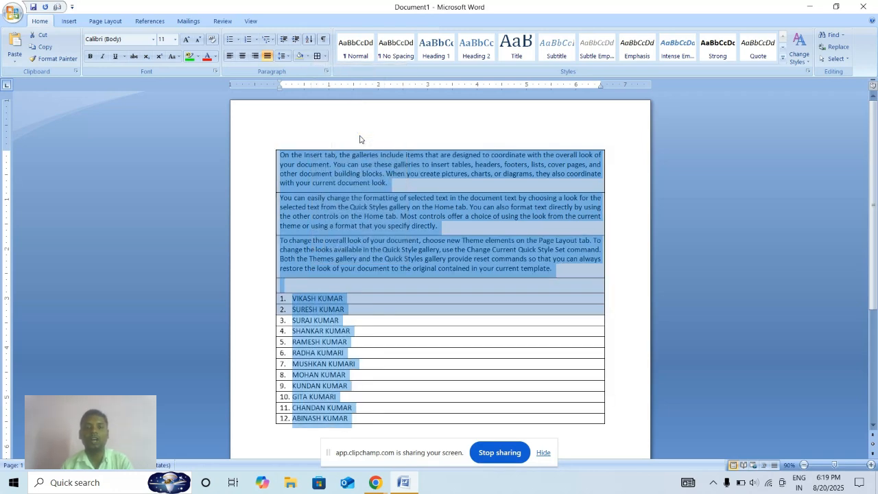
left_click(416, 287)
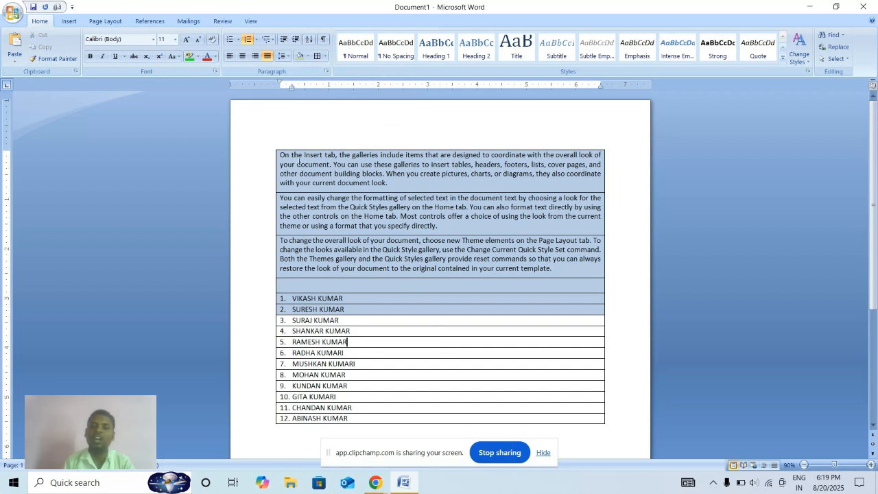
left_click_drag(280, 155, 433, 425)
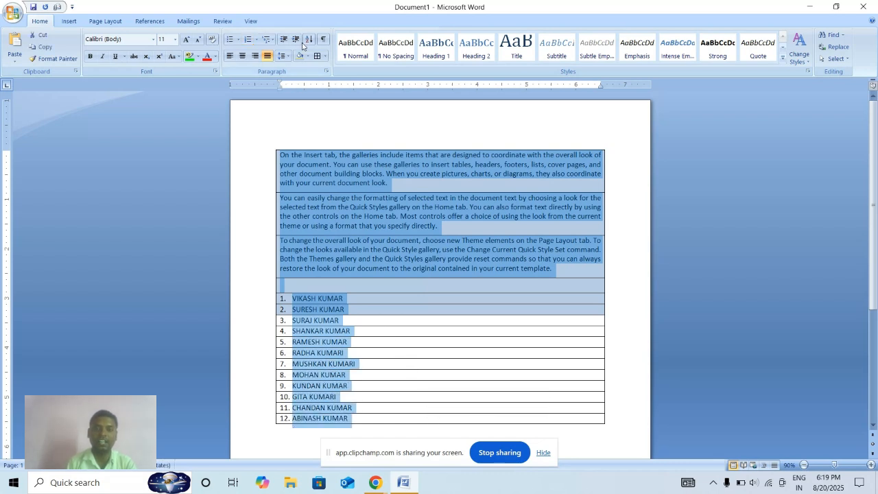
left_click(325, 56)
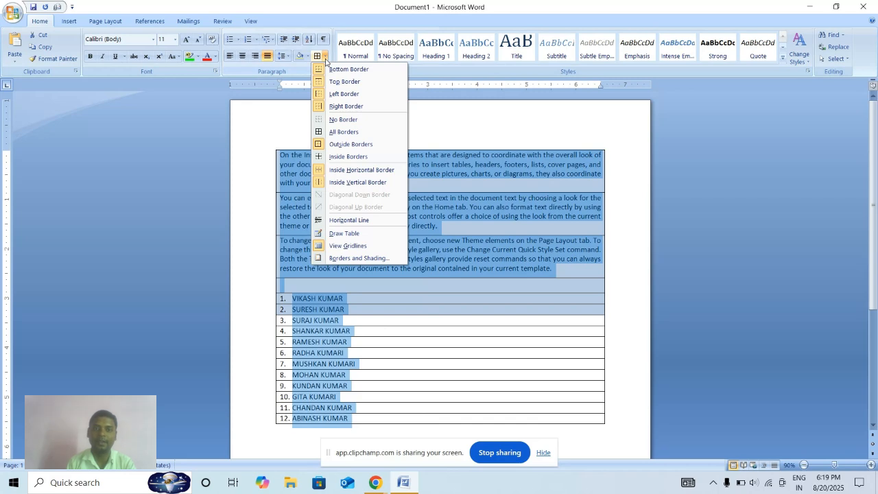
left_click(345, 120)
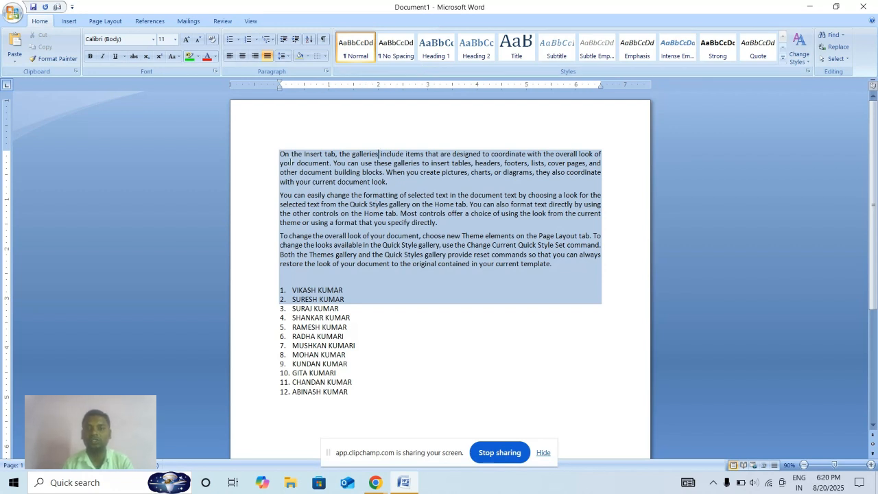
mouse_move(277, 151)
left_mouse_down()
mouse_move(499, 282)
mouse_move(507, 308)
left_mouse_up()
scroll(507, 309, "down", 1)
scroll(507, 307, "down", 2)
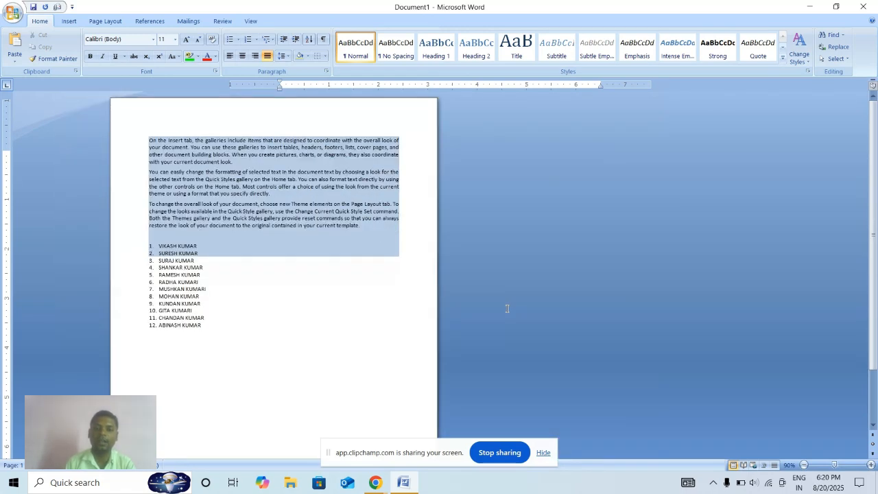
left_click(871, 465)
left_click(871, 465)
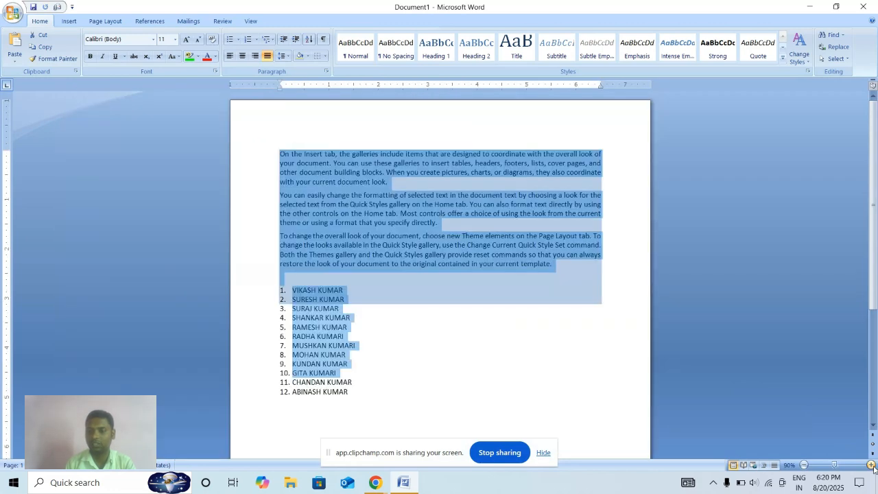
left_click(307, 59)
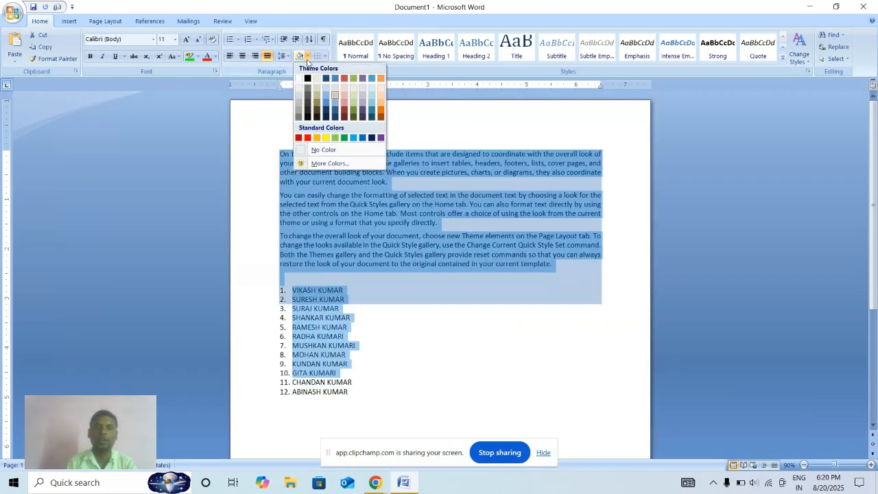
left_click(341, 151)
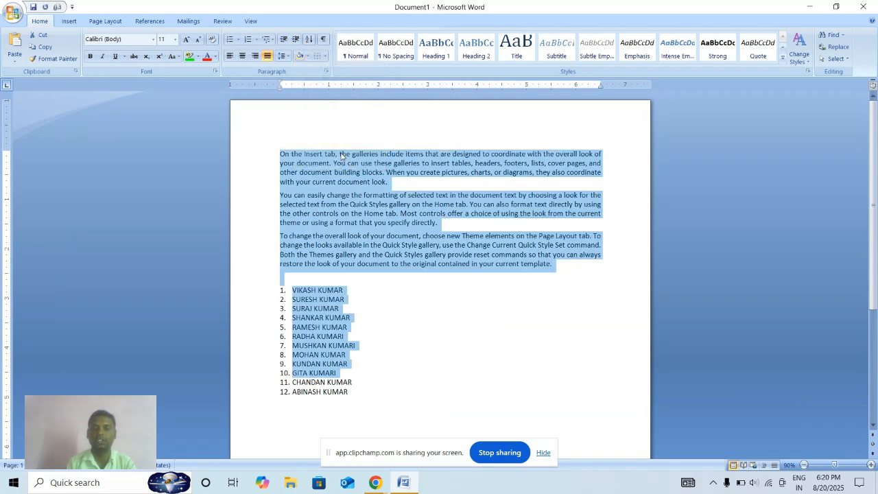
left_click(340, 155)
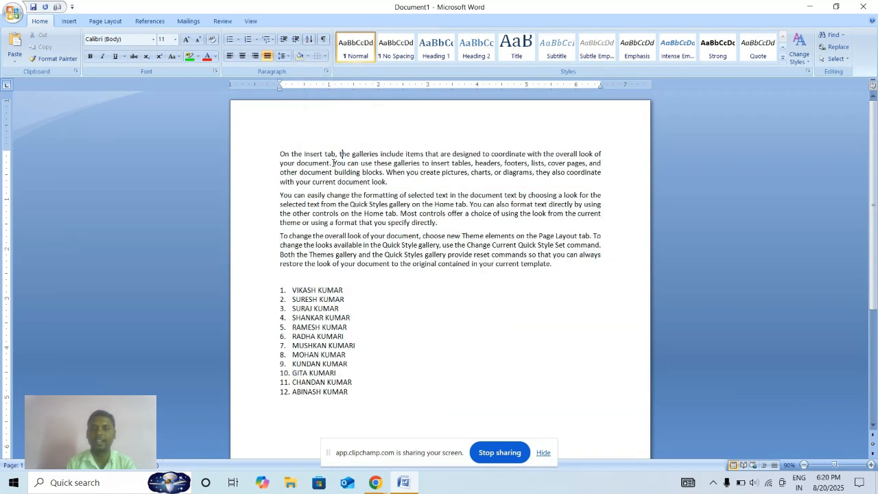
Step: Apply the Heading 2 style to the first paragraph
double_click(270, 154)
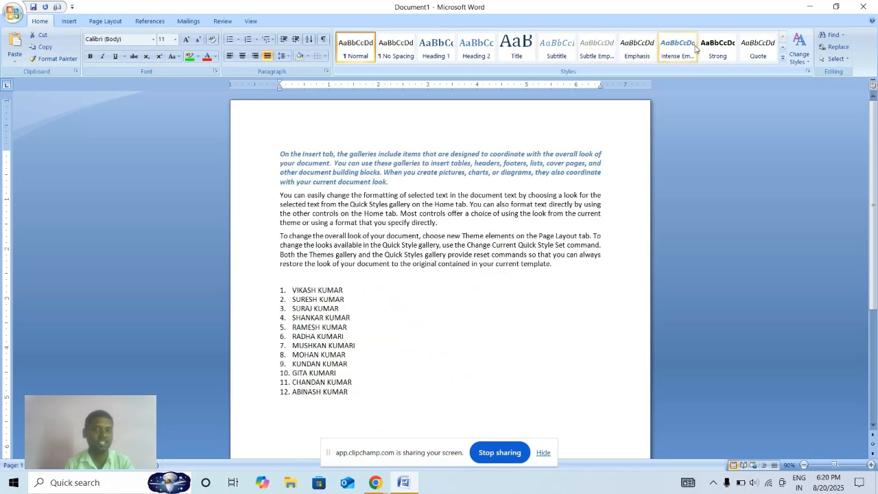
left_click(806, 62)
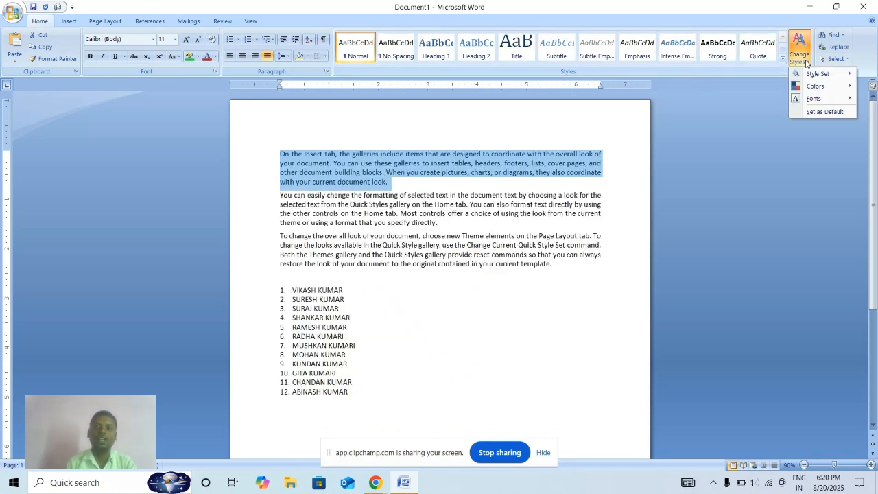
mouse_move(816, 94)
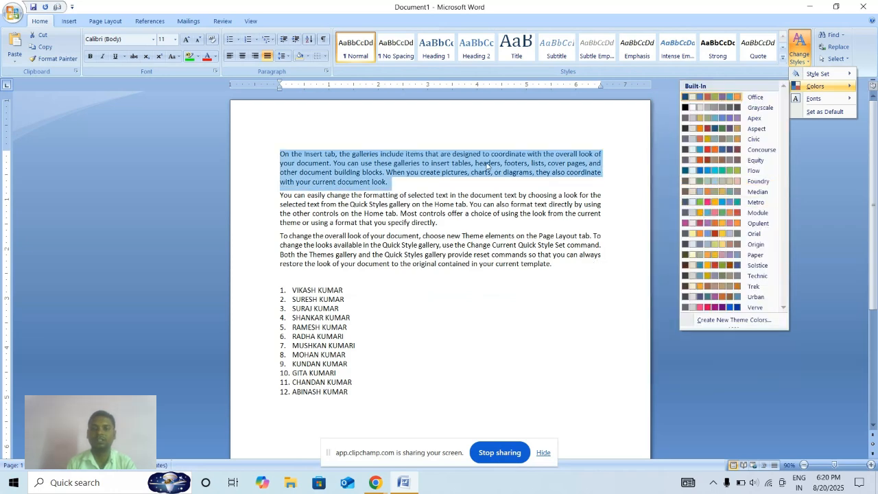
left_click(473, 48)
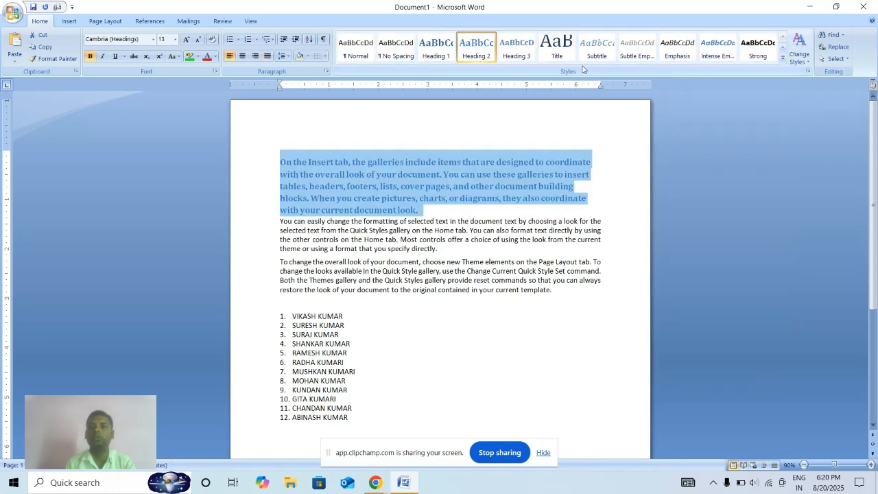
Step: Recolour the heading pale grey-blue by choosing a new theme colour set under Change Styles
left_click(799, 48)
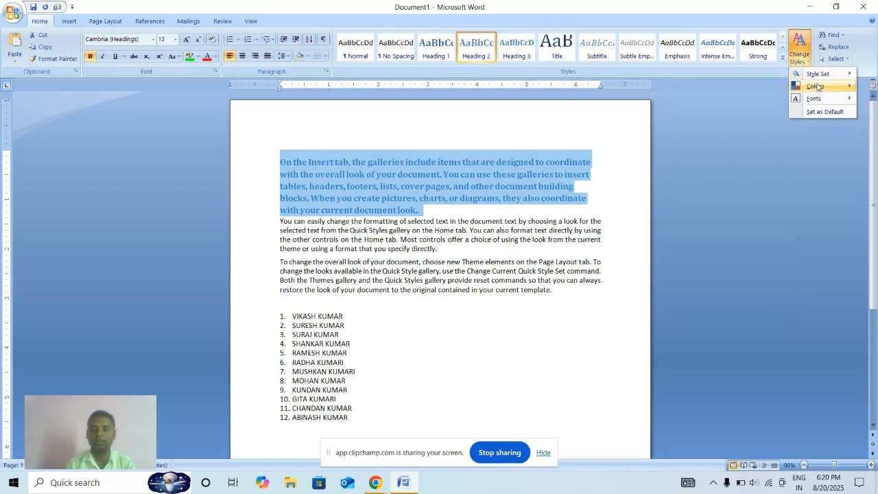
mouse_move(817, 87)
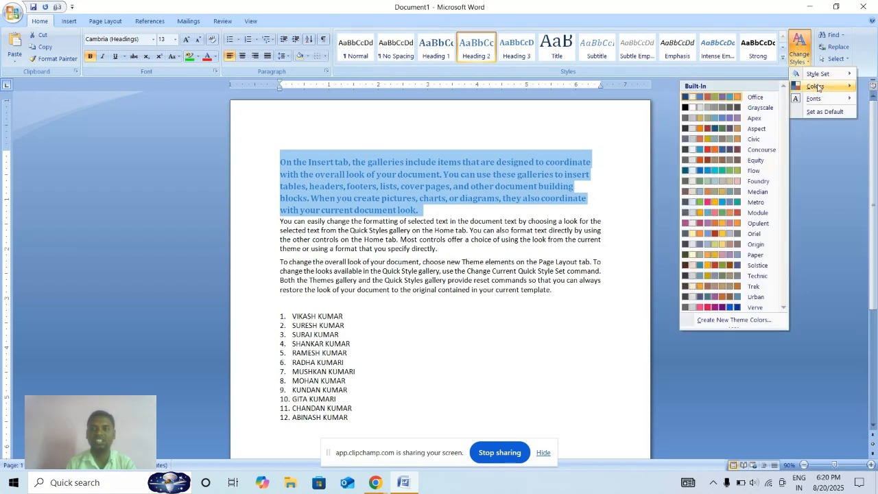
left_click(704, 190)
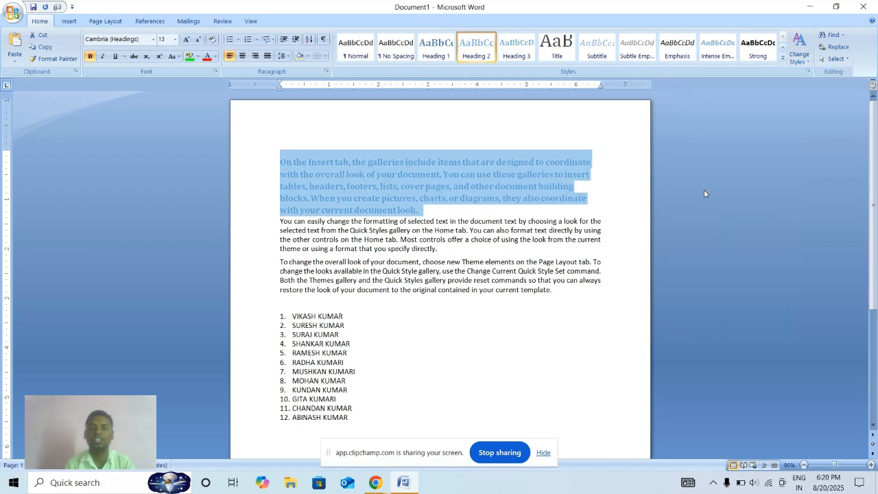
left_click(349, 188)
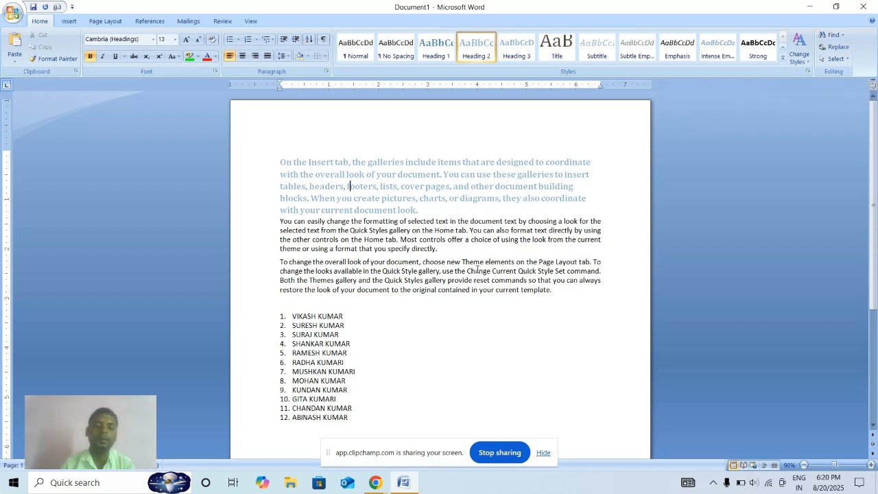
Step: Use Find with 'SURA' to locate SURAJ in list item 3, then close the dialog
left_click_drag(301, 319, 321, 414)
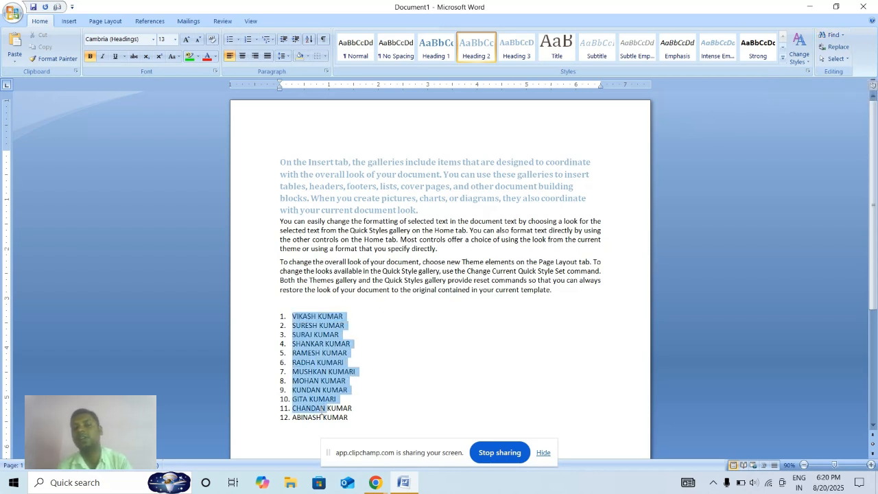
left_click(321, 408)
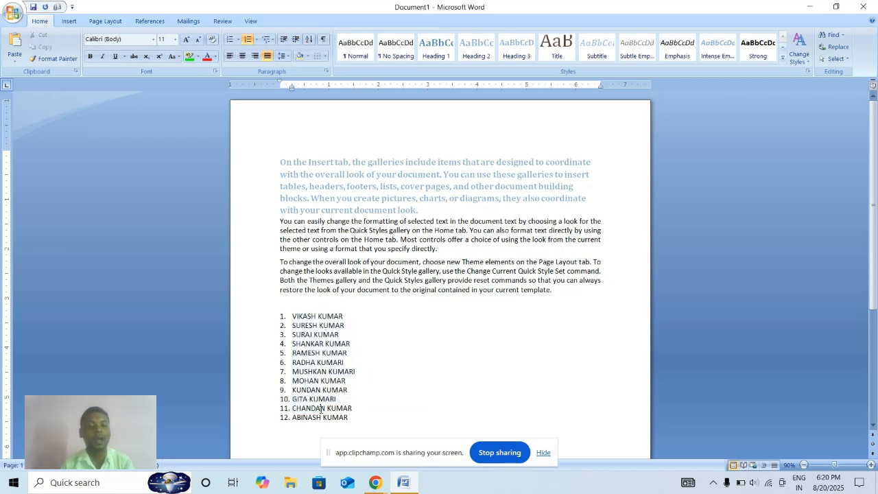
left_click(831, 36)
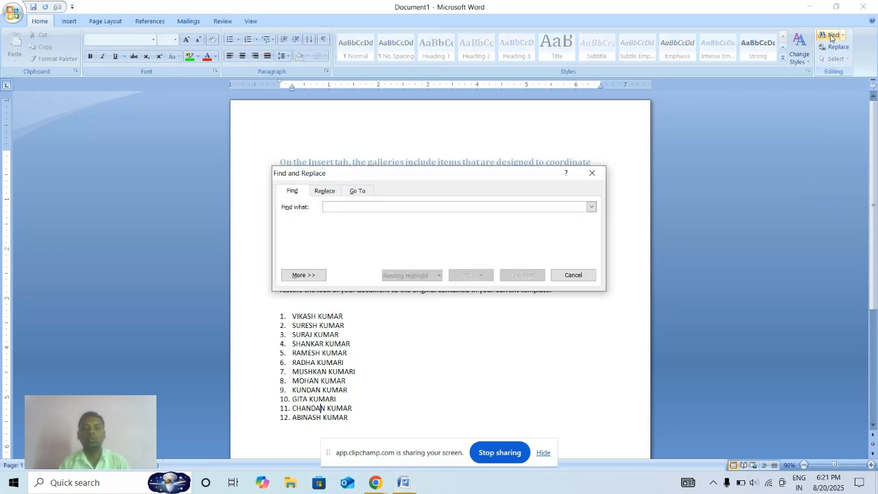
type("SURAJ")
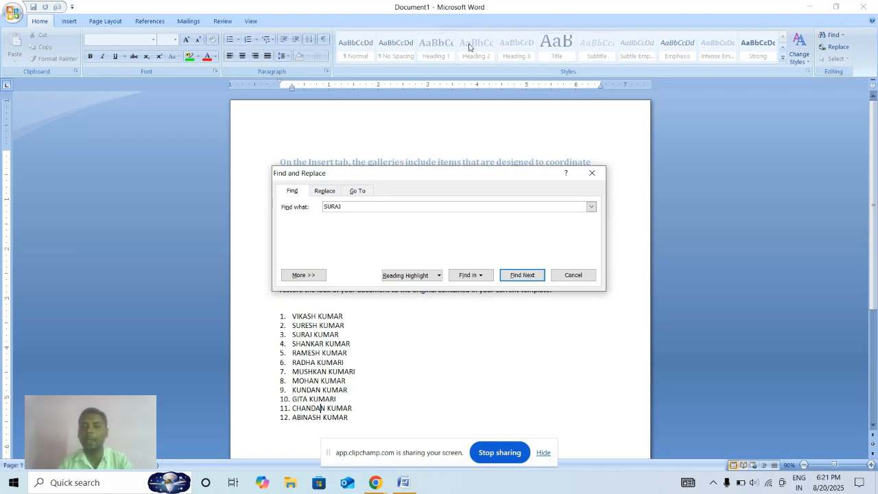
left_click(524, 276)
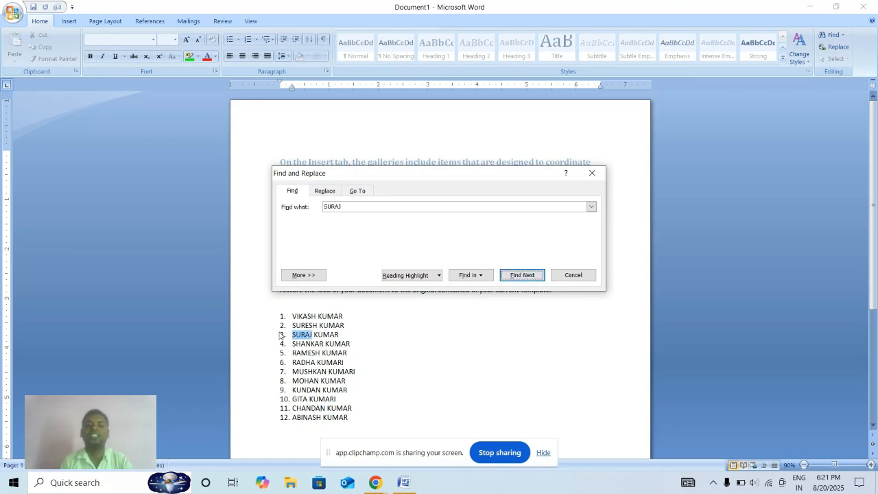
left_click(577, 274)
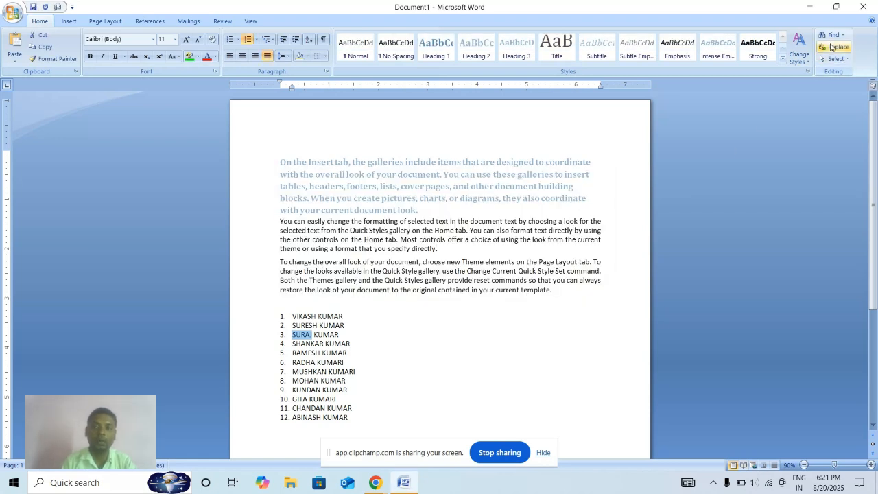
left_click(831, 46)
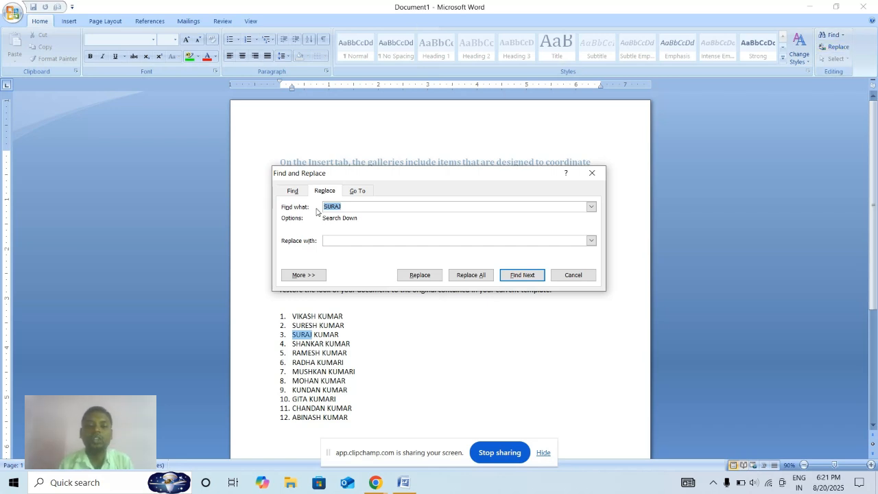
left_click(341, 243)
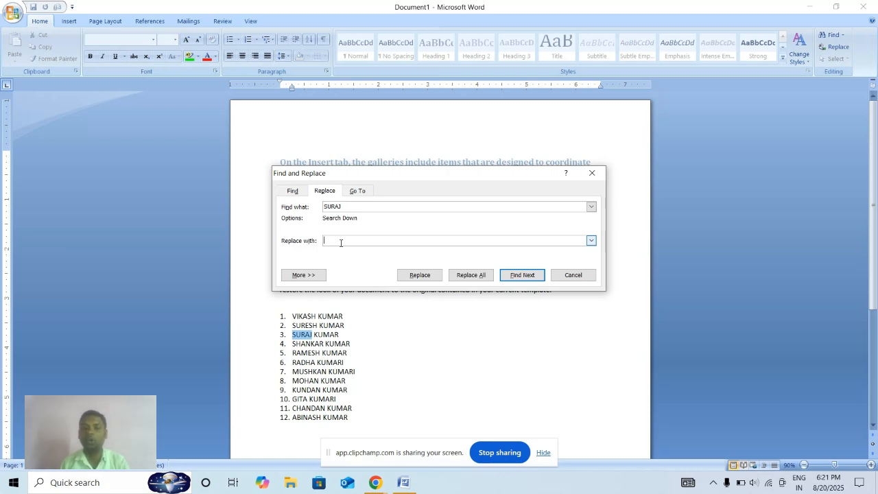
type("MUKESH")
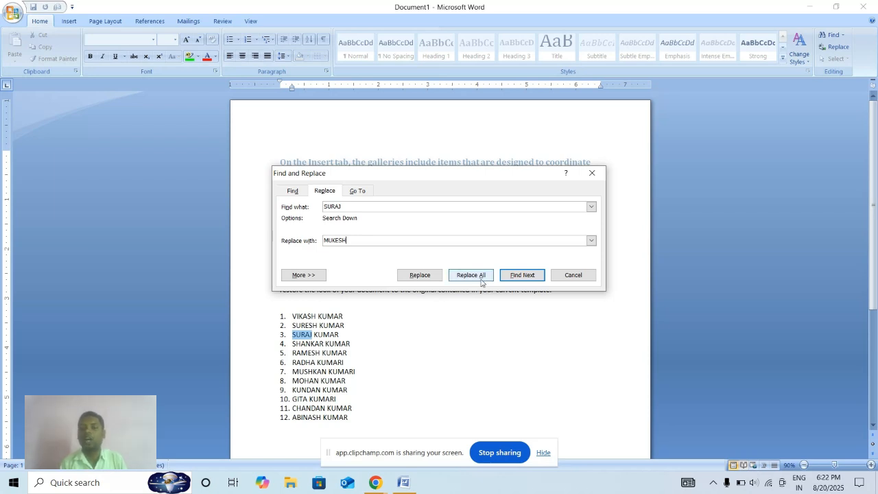
left_click(481, 279)
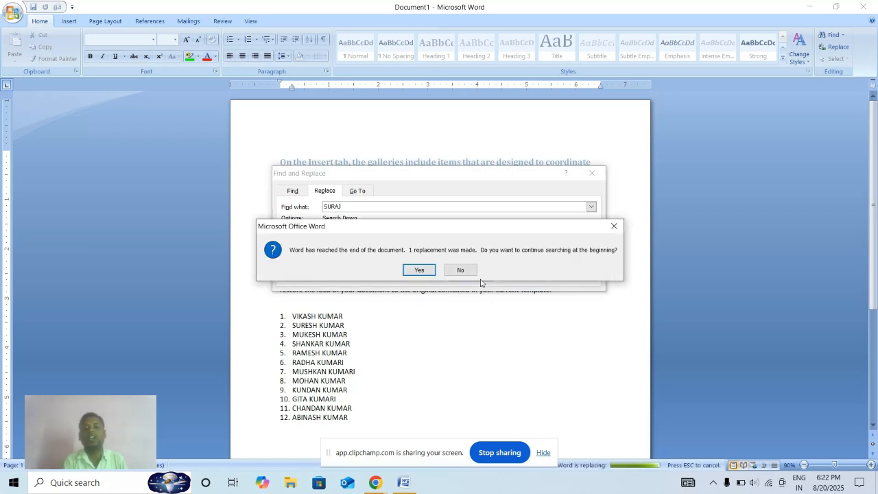
left_click(430, 272)
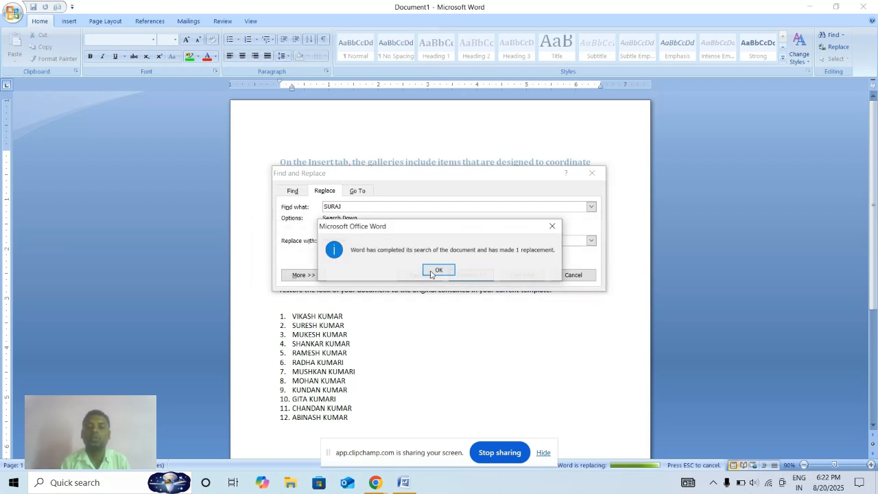
left_click(432, 271)
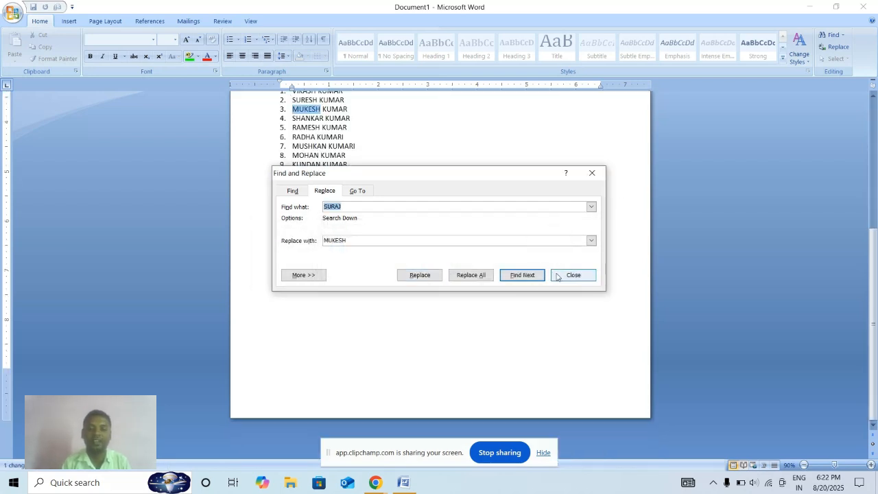
left_click(569, 275)
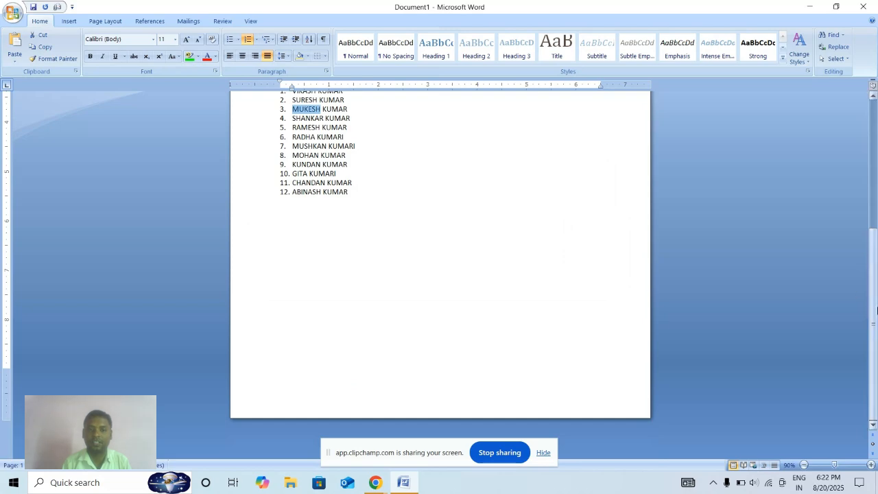
scroll(492, 310, "up", 5)
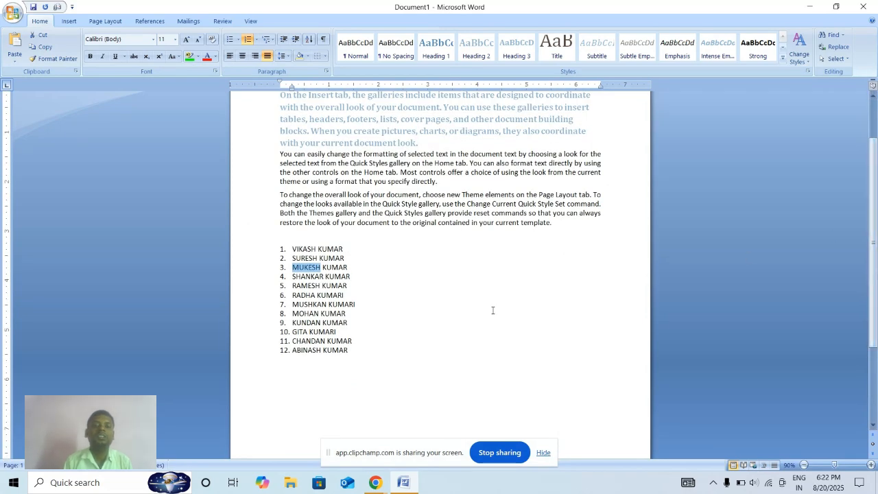
left_click(383, 309)
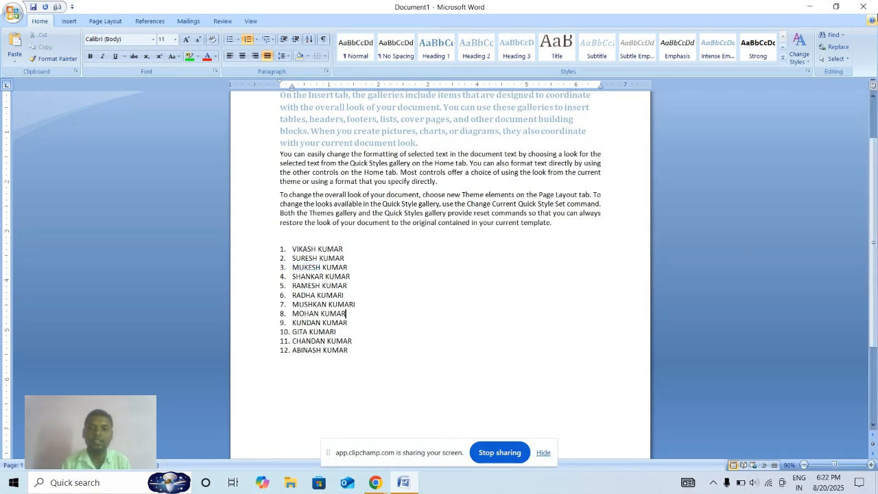
left_click(832, 61)
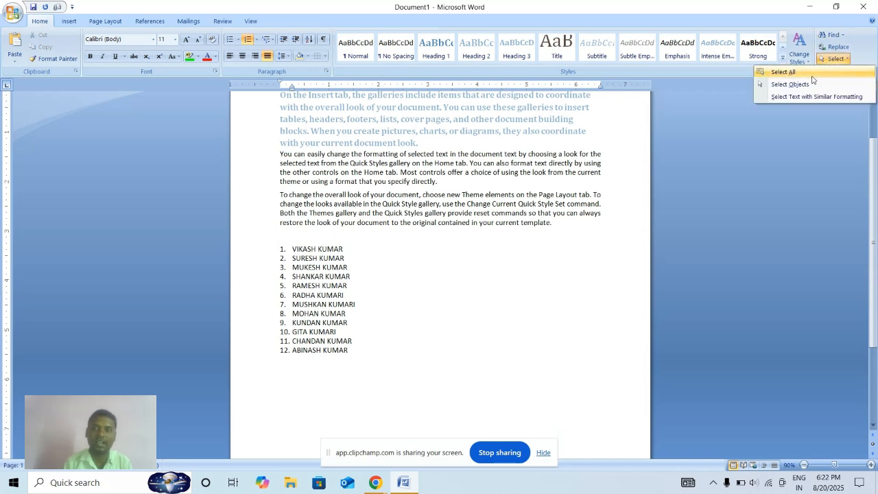
left_click(789, 71)
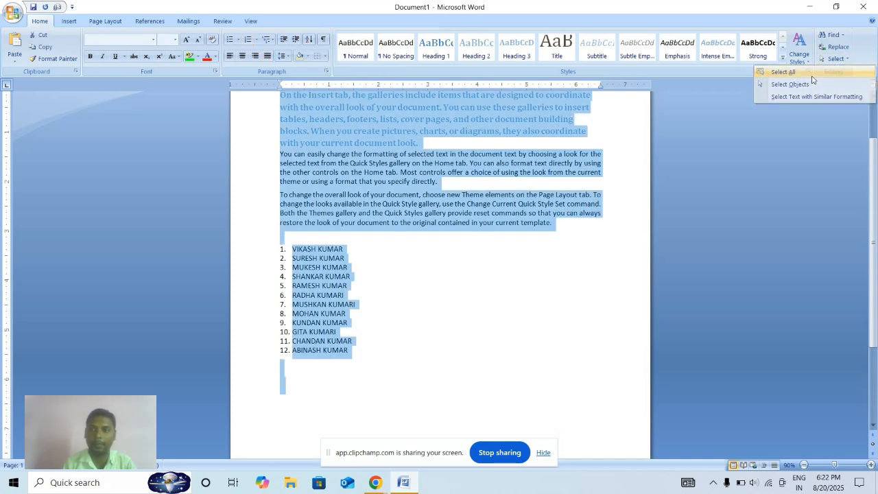
left_click(501, 196)
left_click_drag(876, 217, 876, 179)
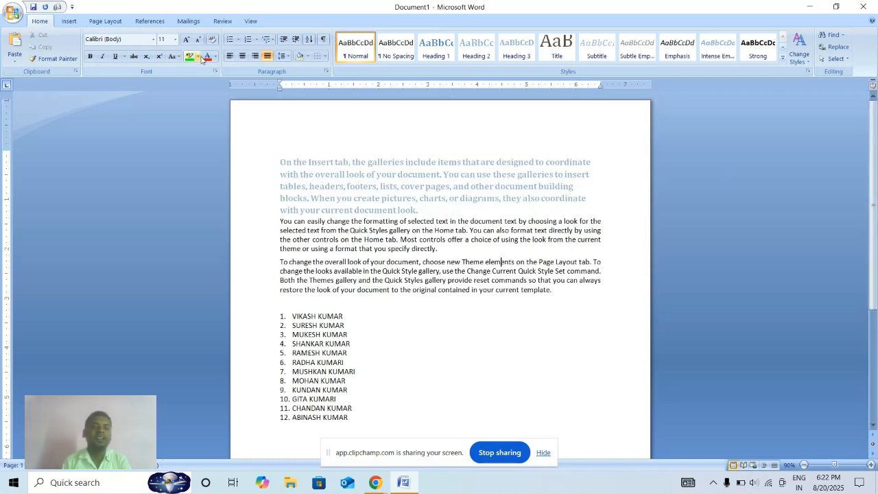
left_click(500, 262)
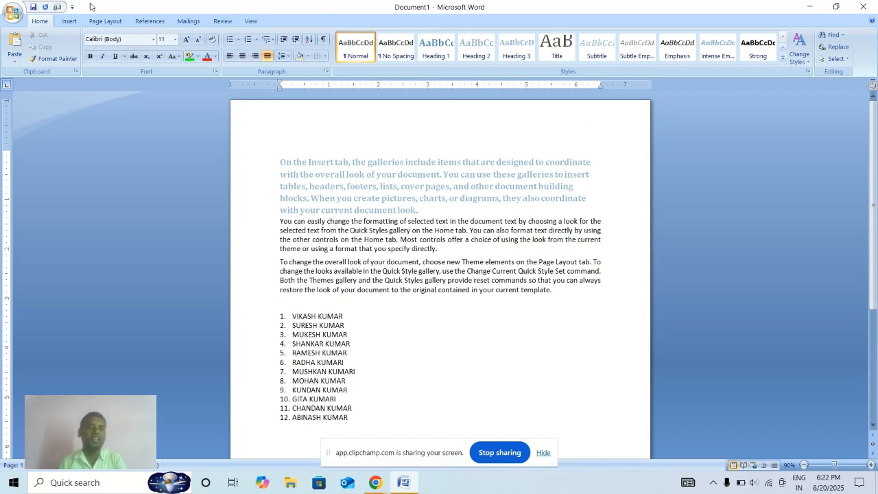
left_click(72, 23)
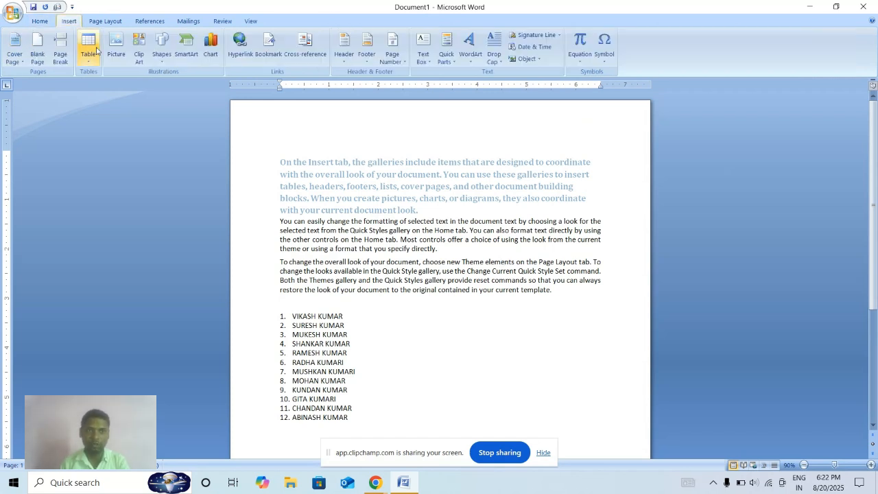
left_click(32, 23)
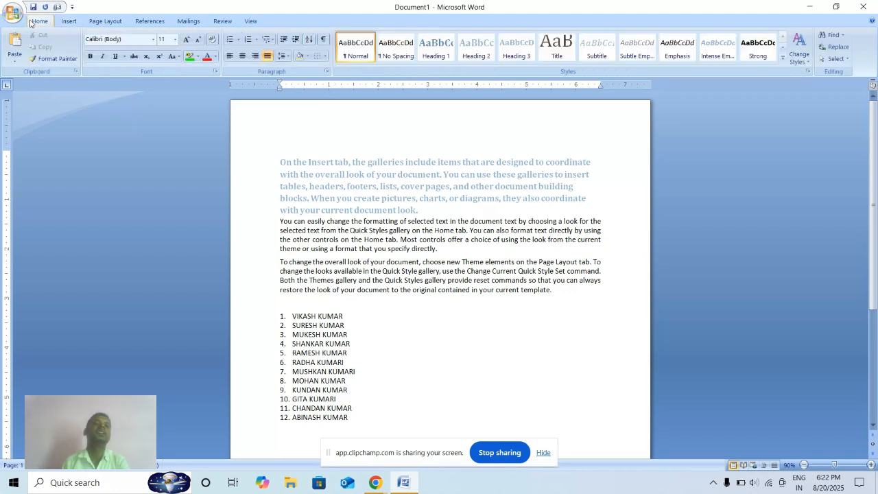
left_click(290, 174)
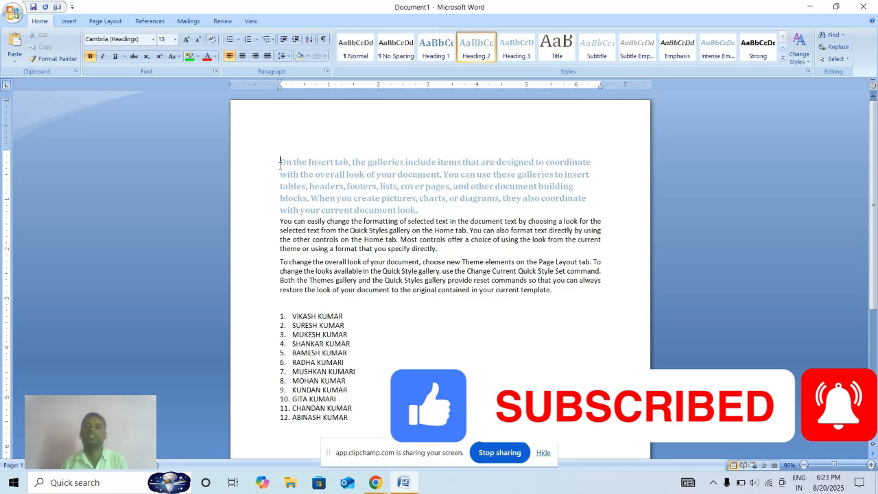
left_click(504, 453)
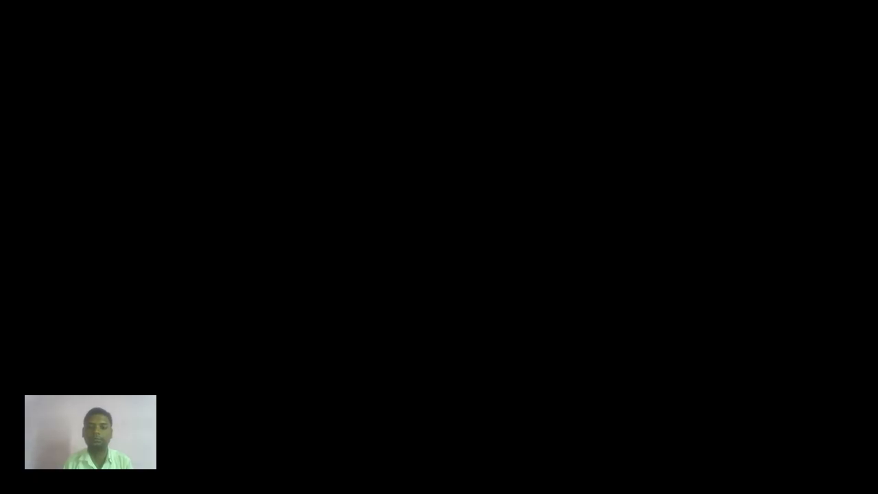